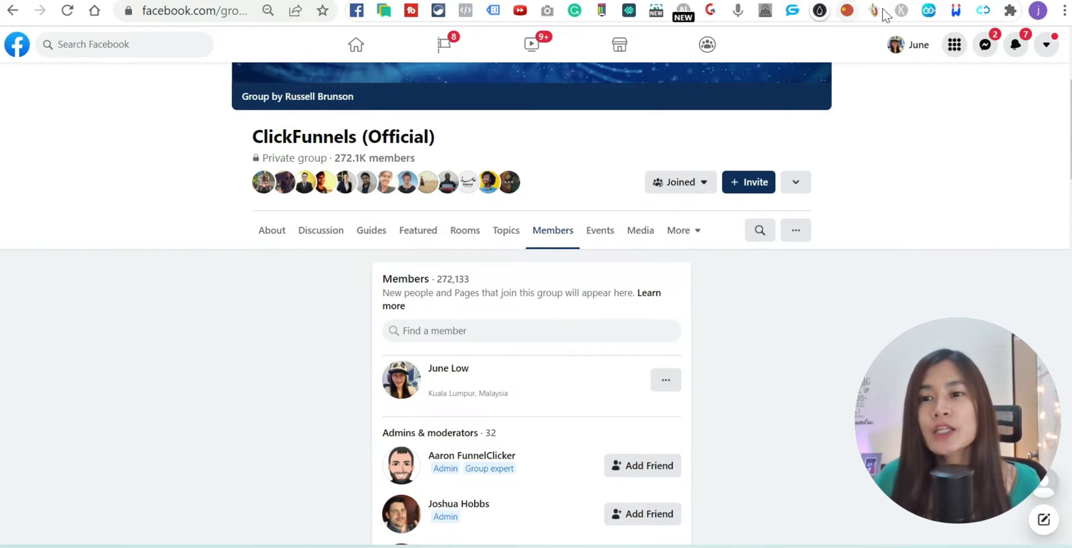
# Step: Unpin the Friend Connector Pro extension and pin it to the browser toolbar again
pyautogui.click(929, 11)
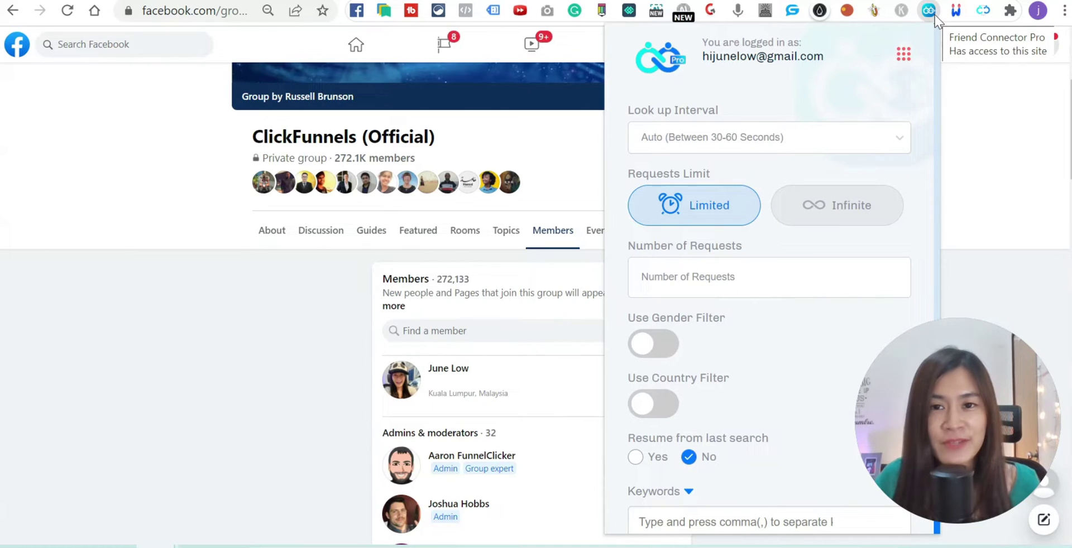
pyautogui.click(1010, 12)
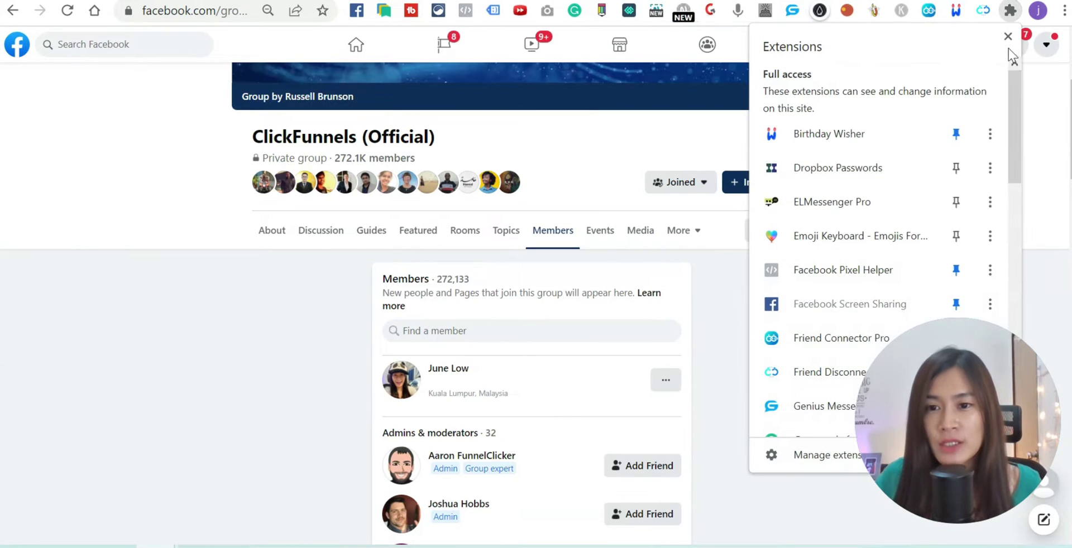
pyautogui.scroll(-4, 987, 132)
pyautogui.scroll(-5, 973, 162)
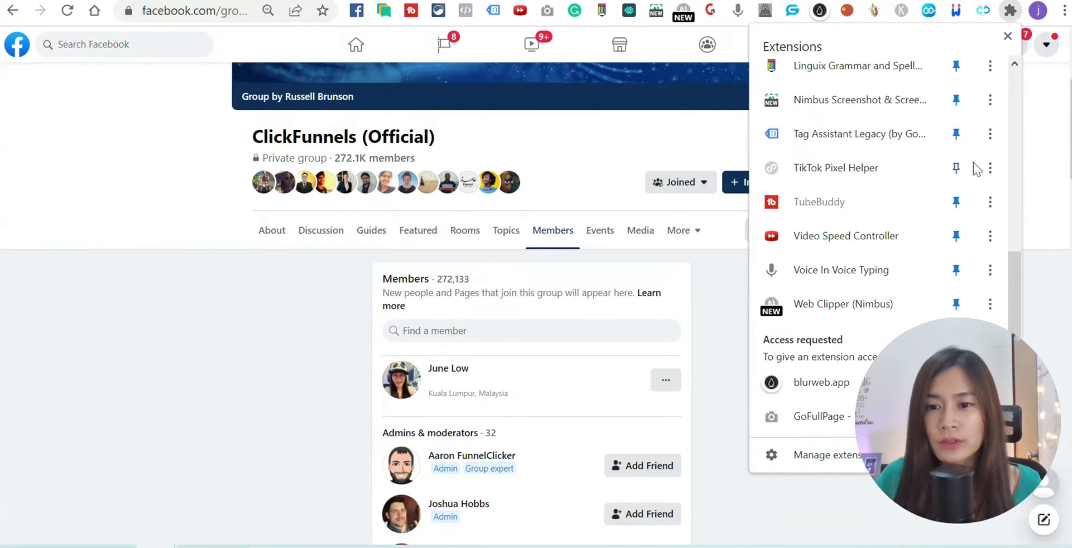
pyautogui.scroll(-4, 974, 162)
pyautogui.scroll(2, 973, 162)
pyautogui.scroll(10, 974, 162)
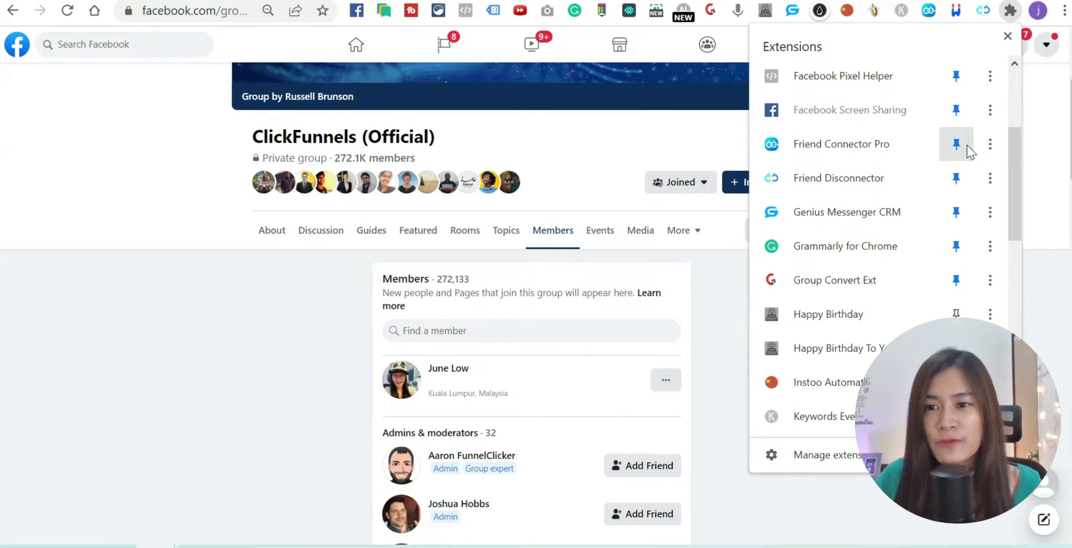
pyautogui.click(957, 146)
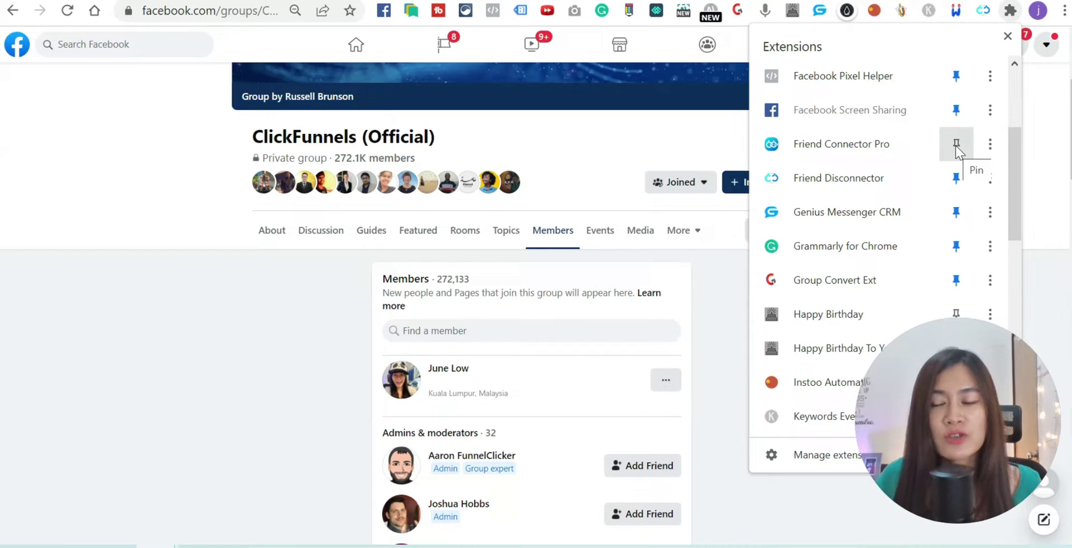
pyautogui.click(957, 145)
pyautogui.scroll(1, 953, 78)
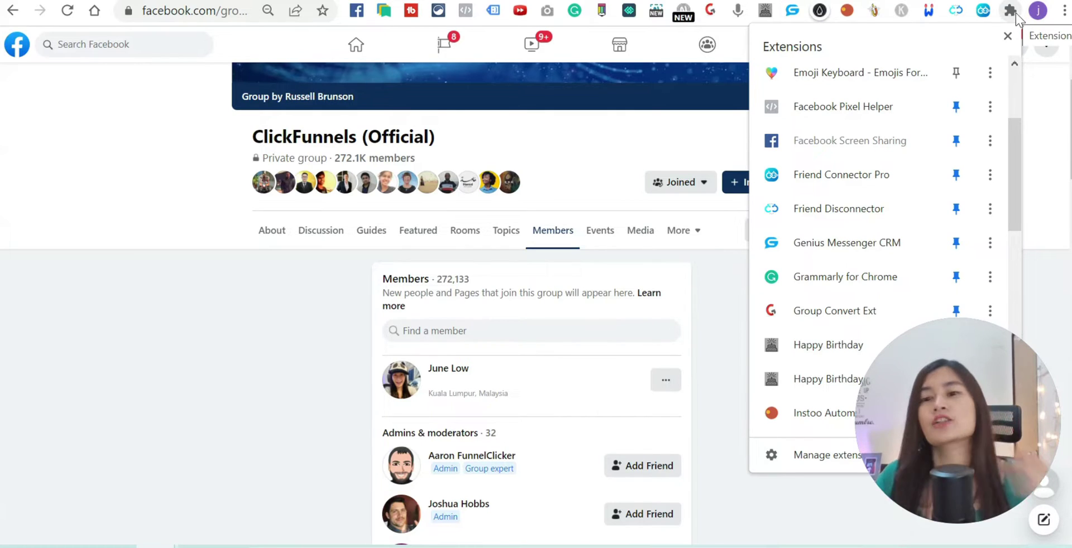
pyautogui.click(1030, 166)
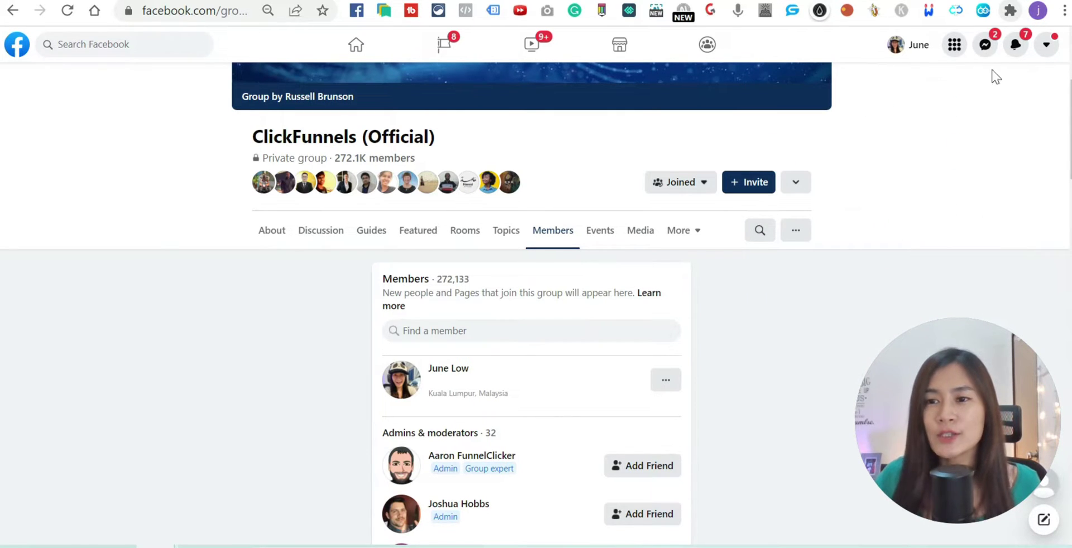
# Step: View the Friend Connector Pro window on the group's Members page and on the Facebook home page
pyautogui.click(983, 11)
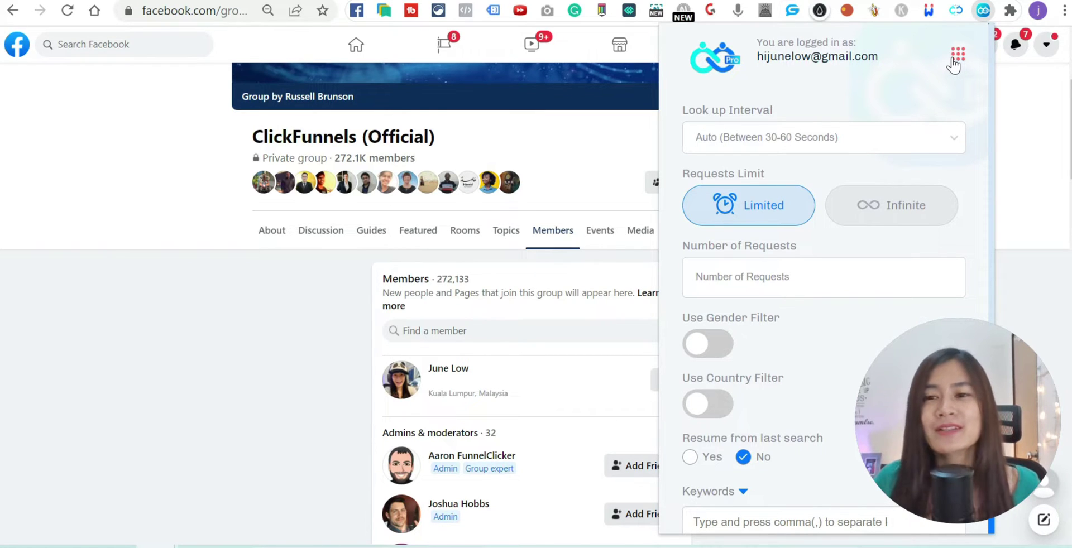
pyautogui.click(1030, 112)
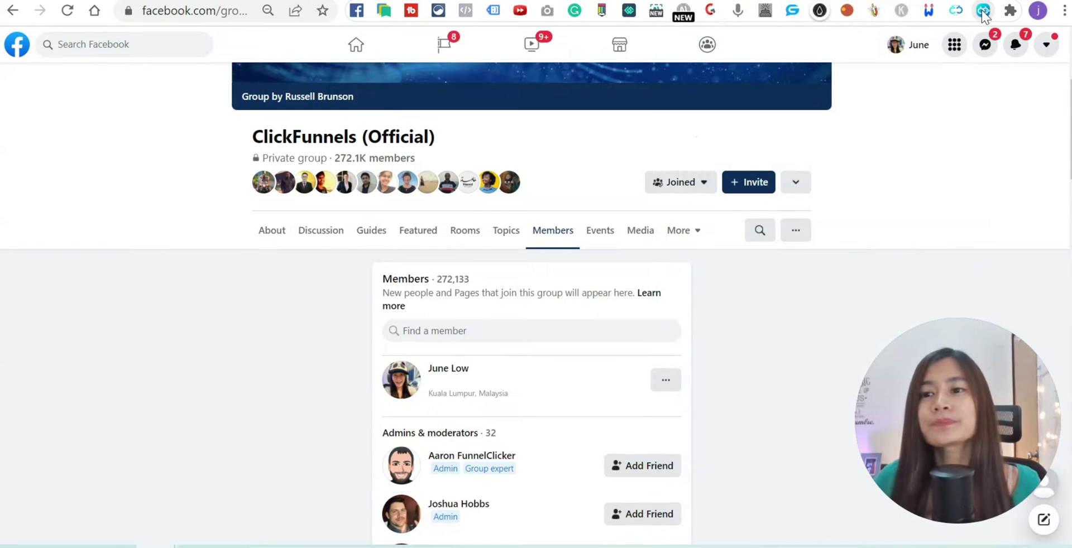
pyautogui.click(984, 15)
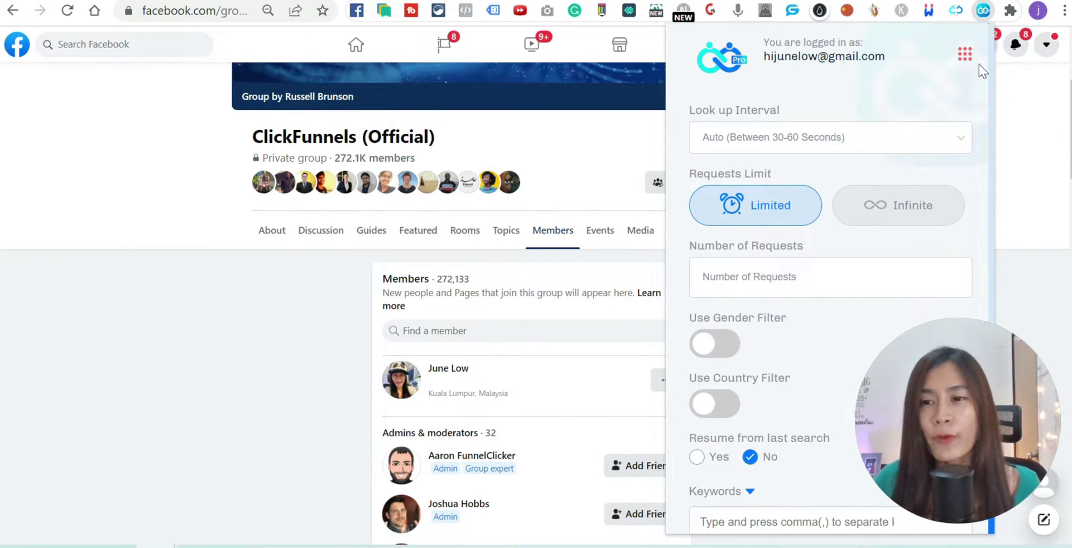
pyautogui.click(350, 51)
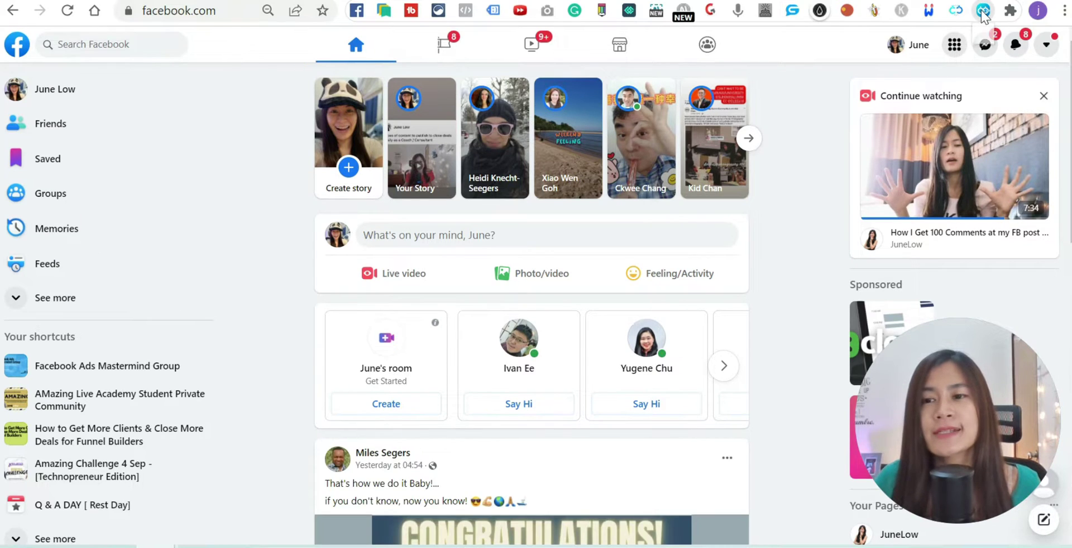
pyautogui.click(984, 11)
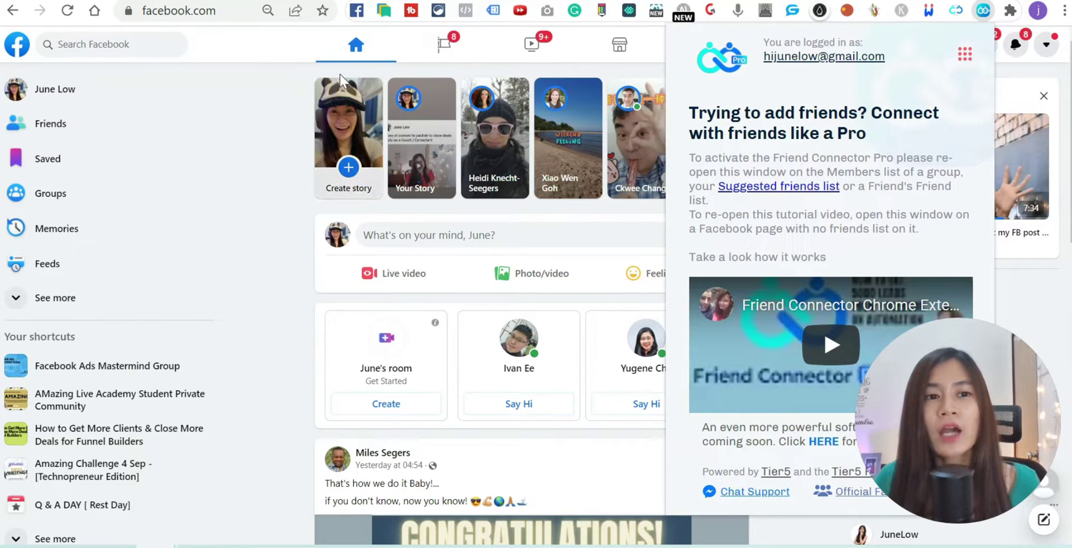
# Step: Search Facebook for "click" and open the Members list of the ClickFunnels (Official) group
pyautogui.click(83, 44)
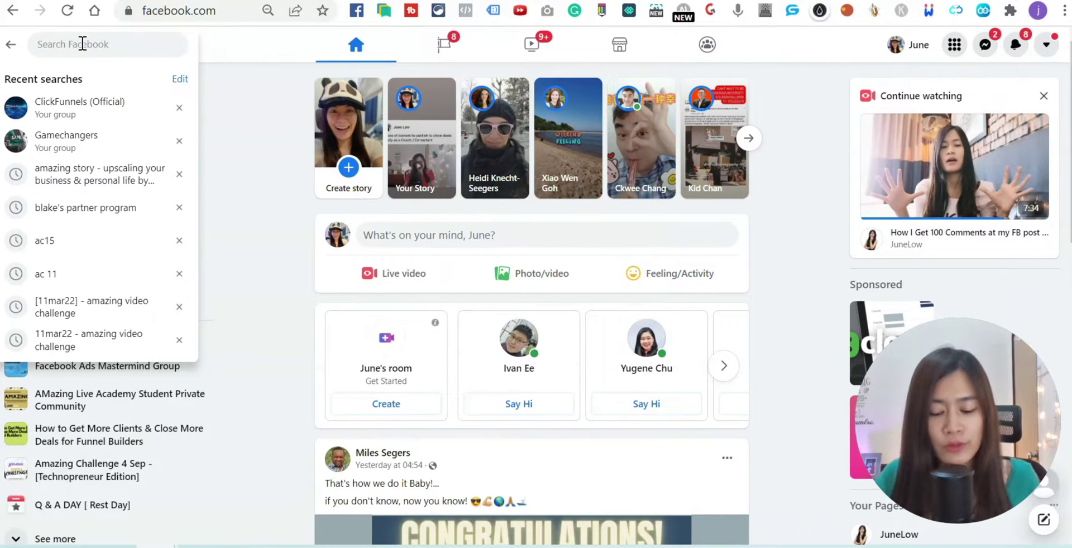
pyautogui.write('click')
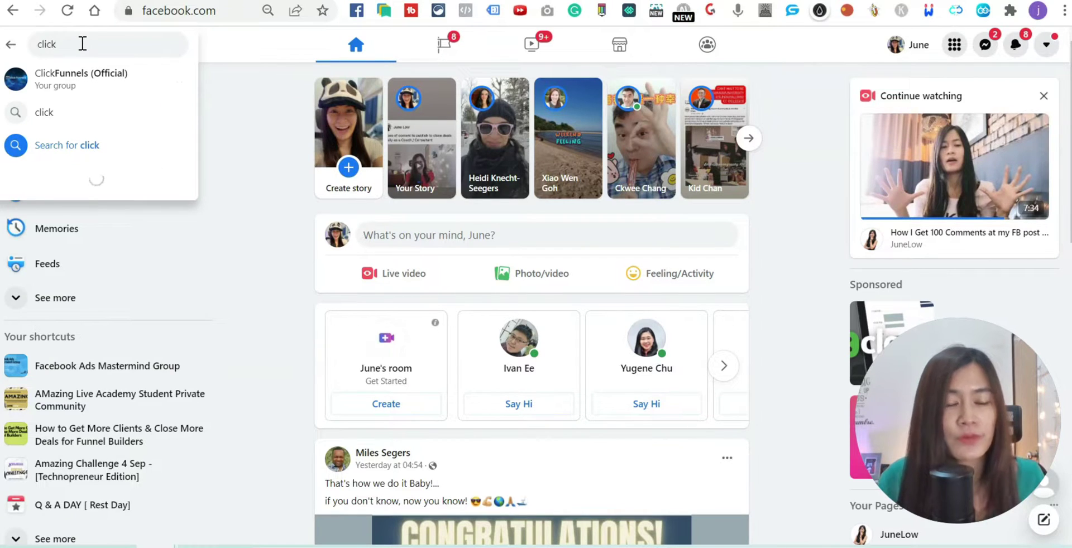
pyautogui.click(81, 93)
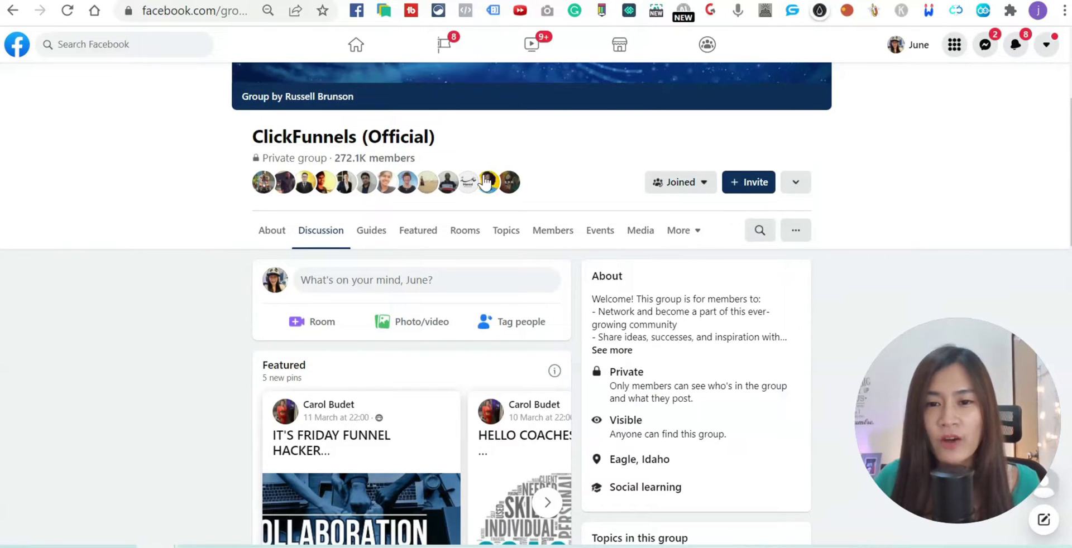
pyautogui.click(553, 239)
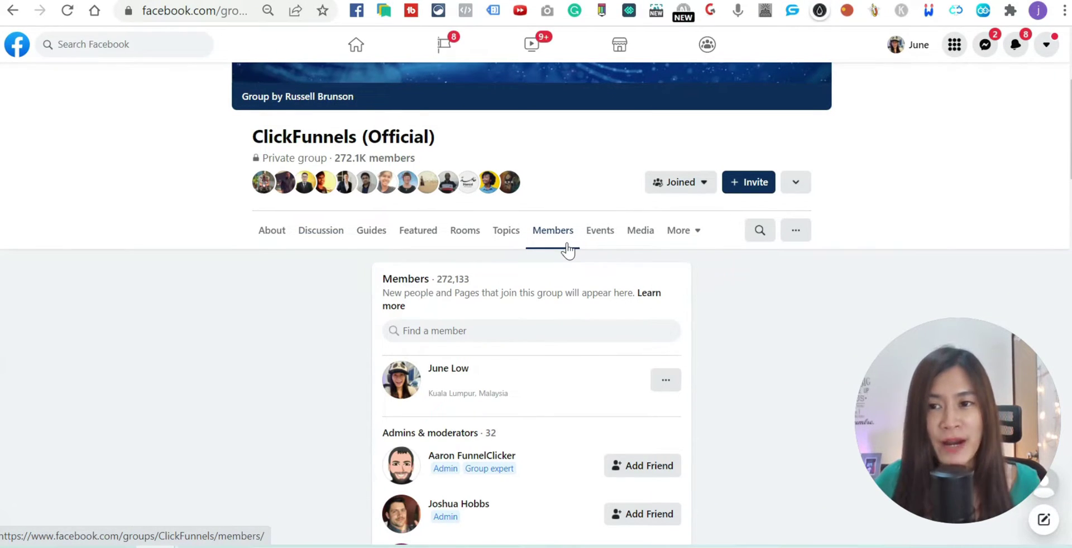
# Step: Open Friend Connector Pro on the members list and set the look up interval to 3 Mins
pyautogui.click(983, 12)
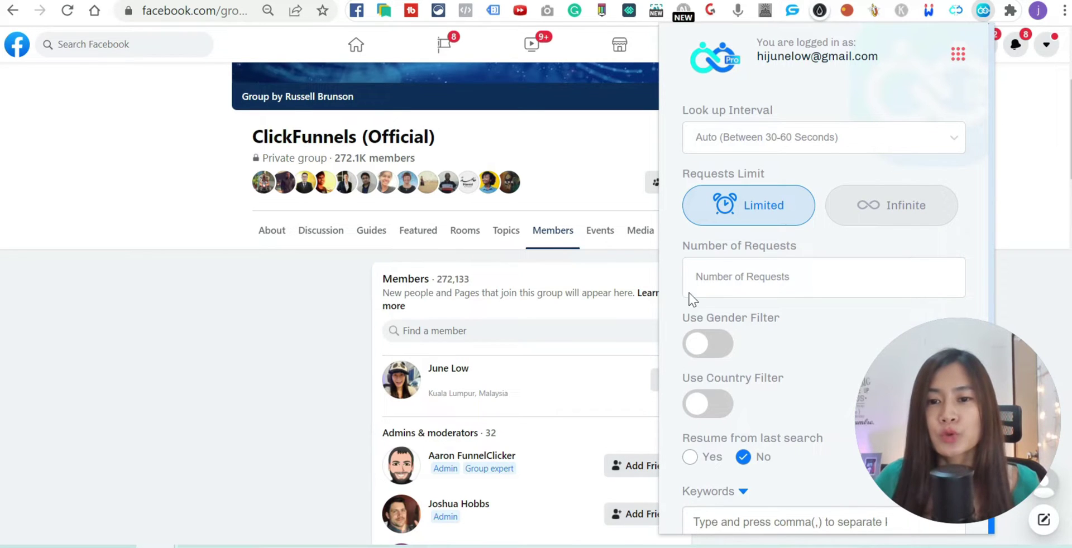
pyautogui.moveTo(878, 447)
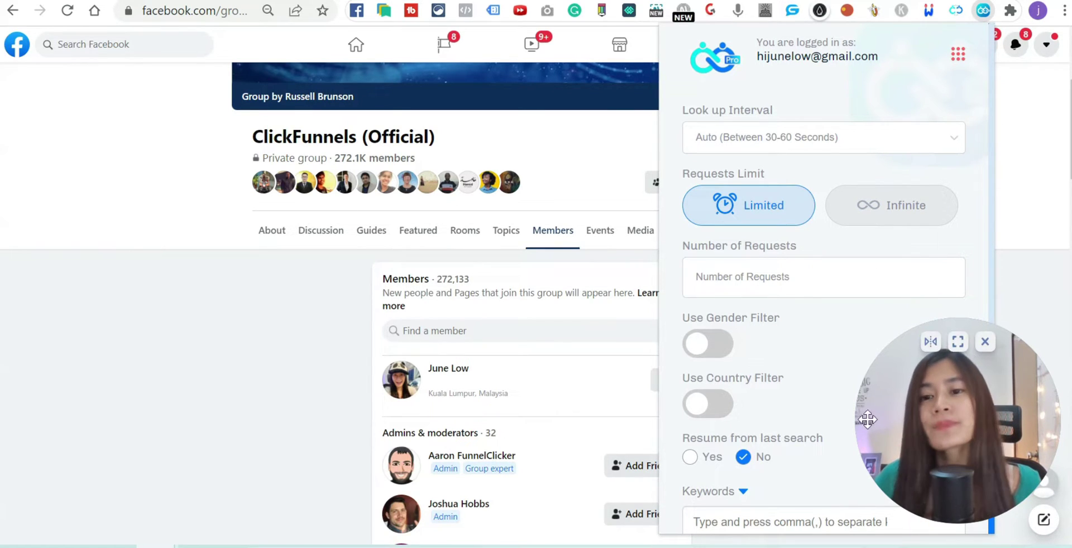
pyautogui.click(768, 155)
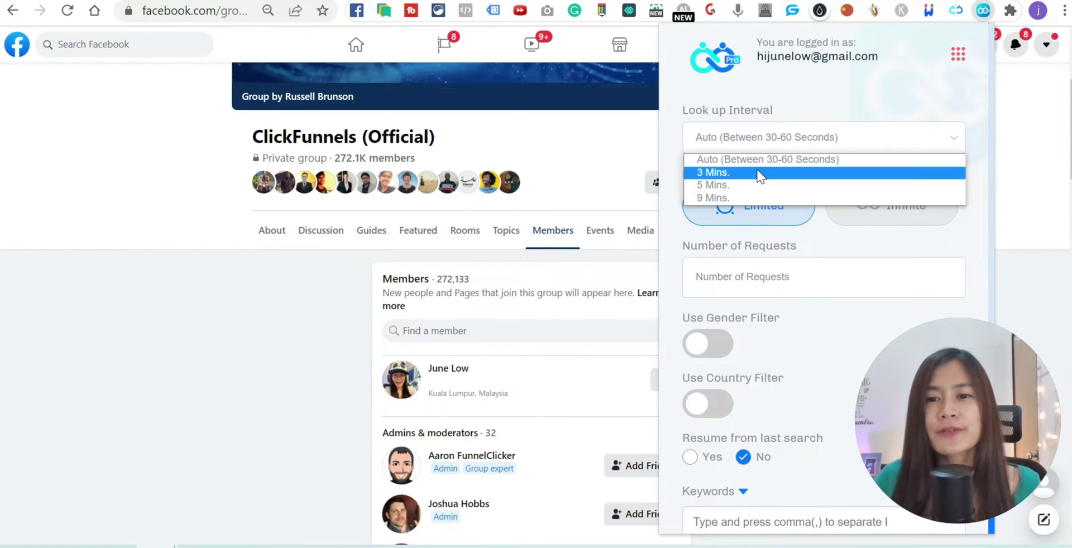
pyautogui.click(760, 173)
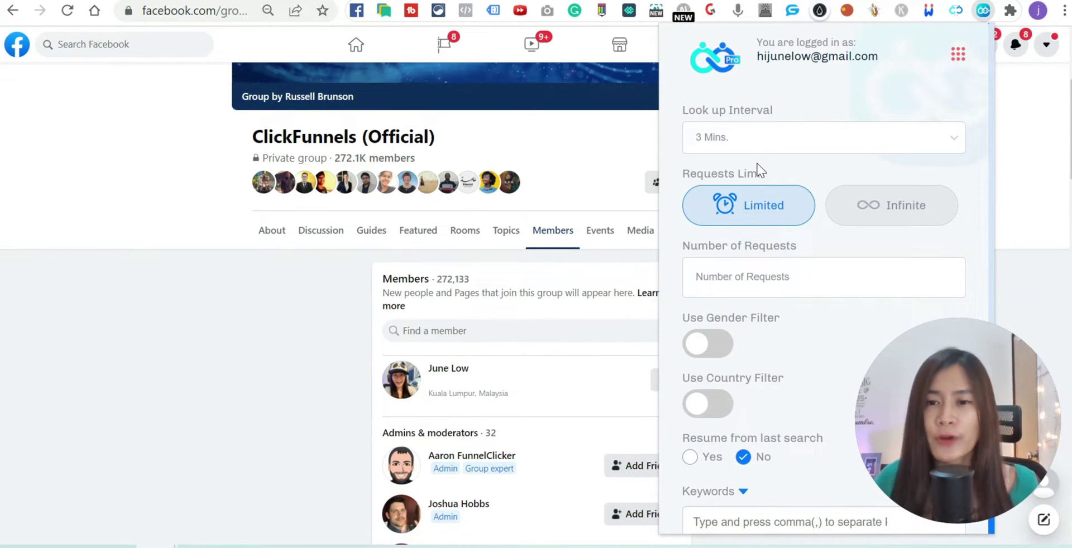
pyautogui.click(765, 146)
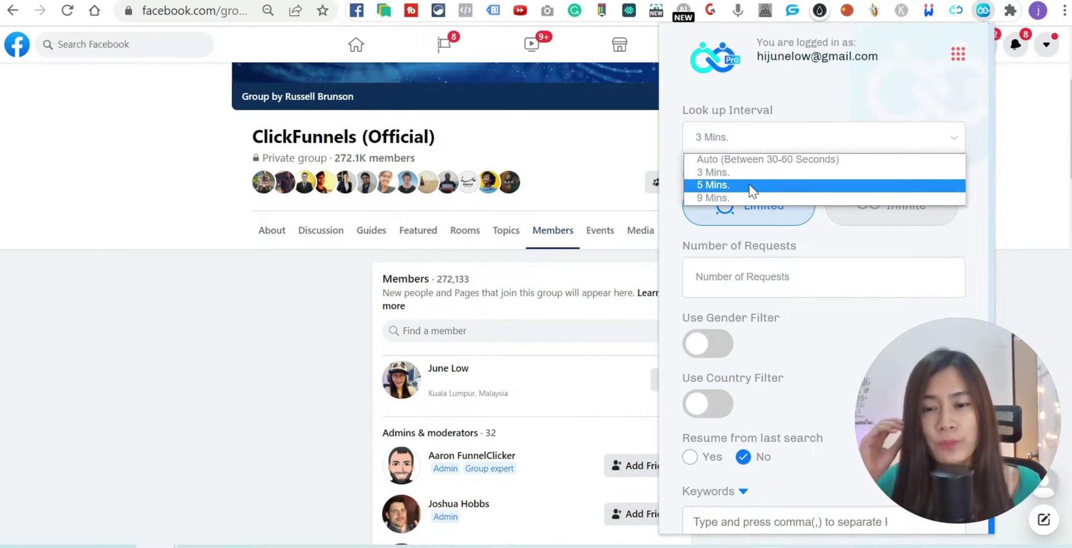
# Step: Set the number of friend requests to 30
pyautogui.click(763, 281)
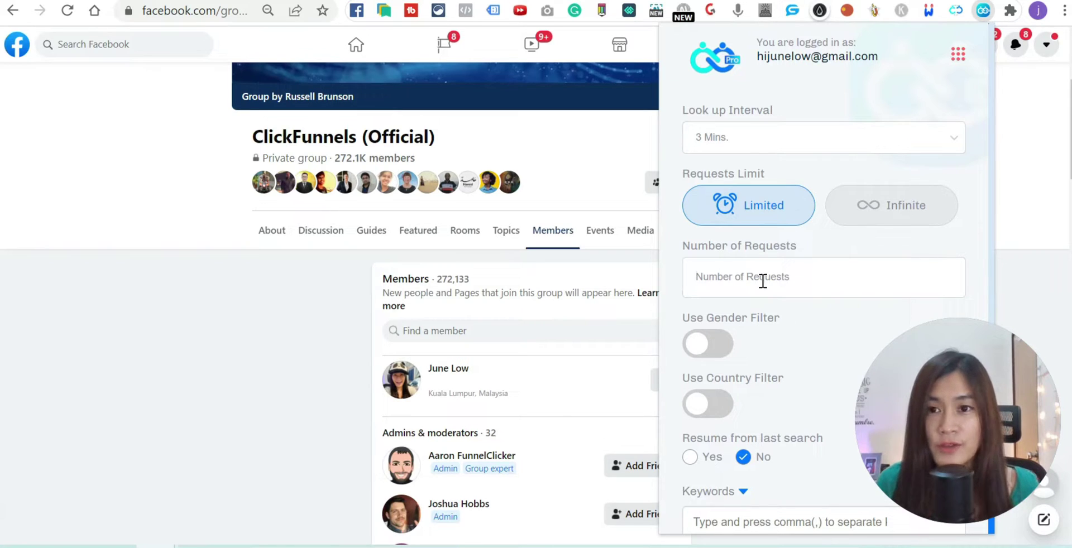
pyautogui.write('30')
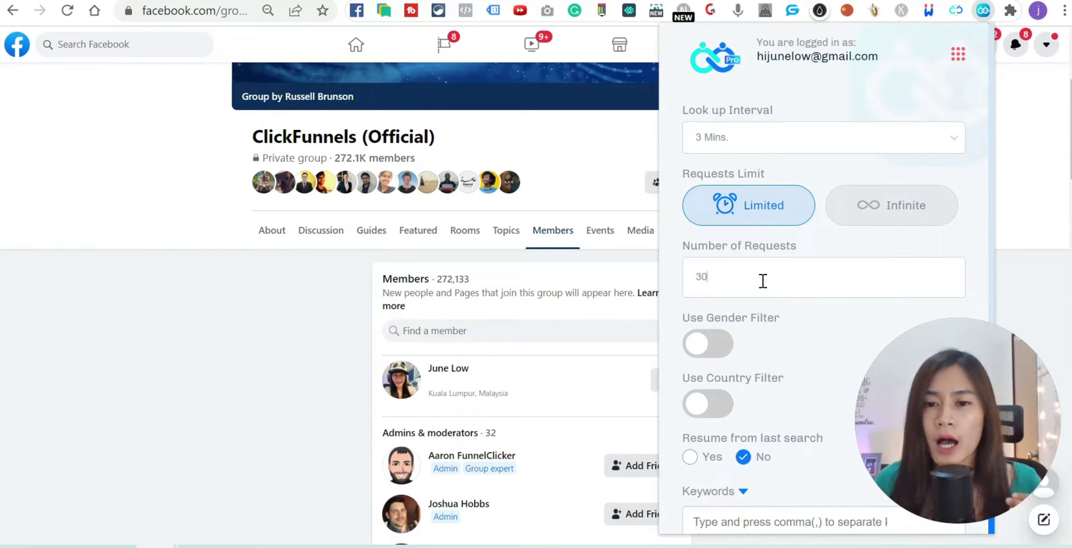
pyautogui.click(766, 280)
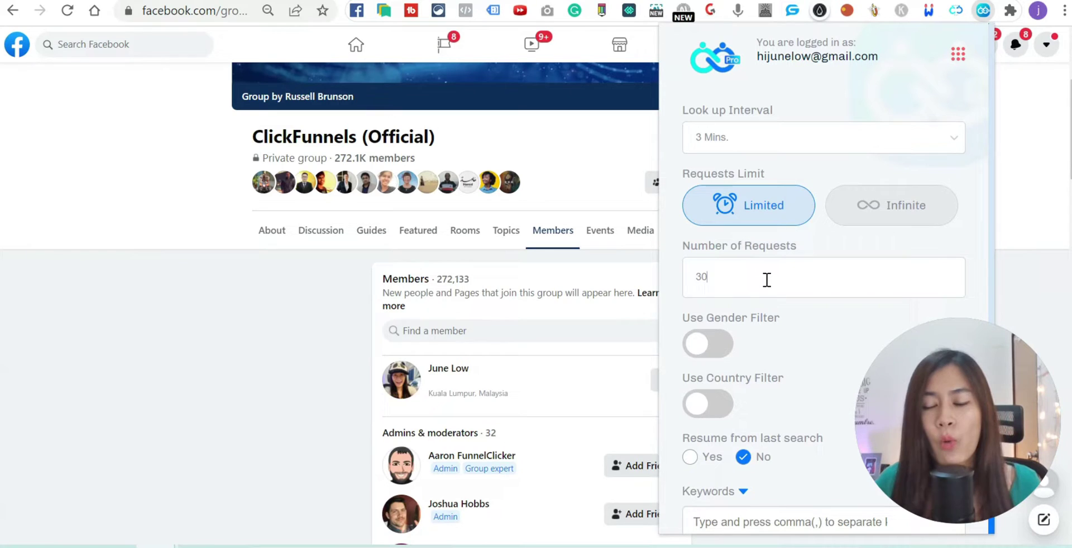
# Step: Add "owner" and "ceo" as targeting keywords in Friend Connector Pro
pyautogui.scroll(-3, 793, 344)
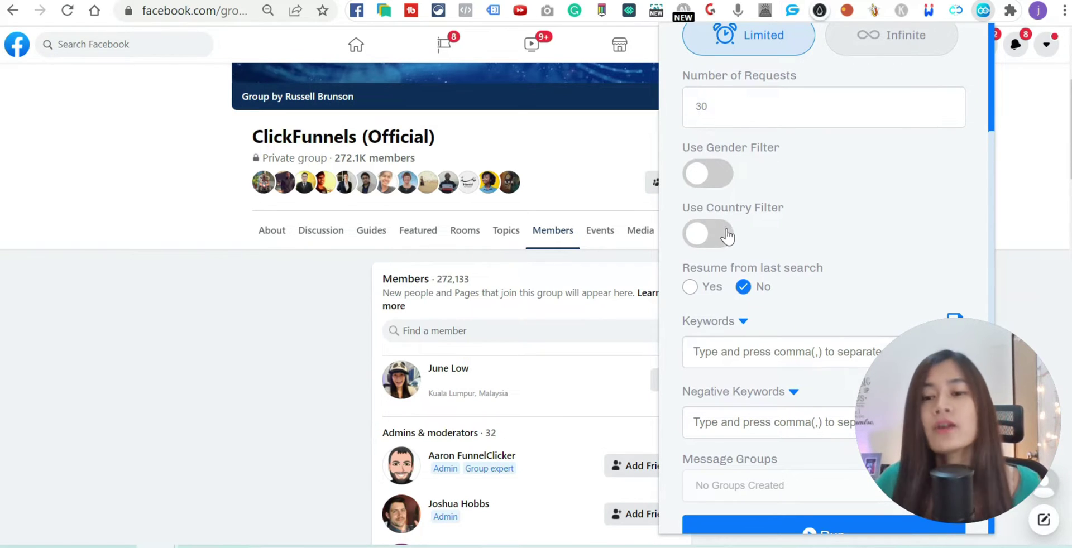
pyautogui.scroll(-2, 779, 259)
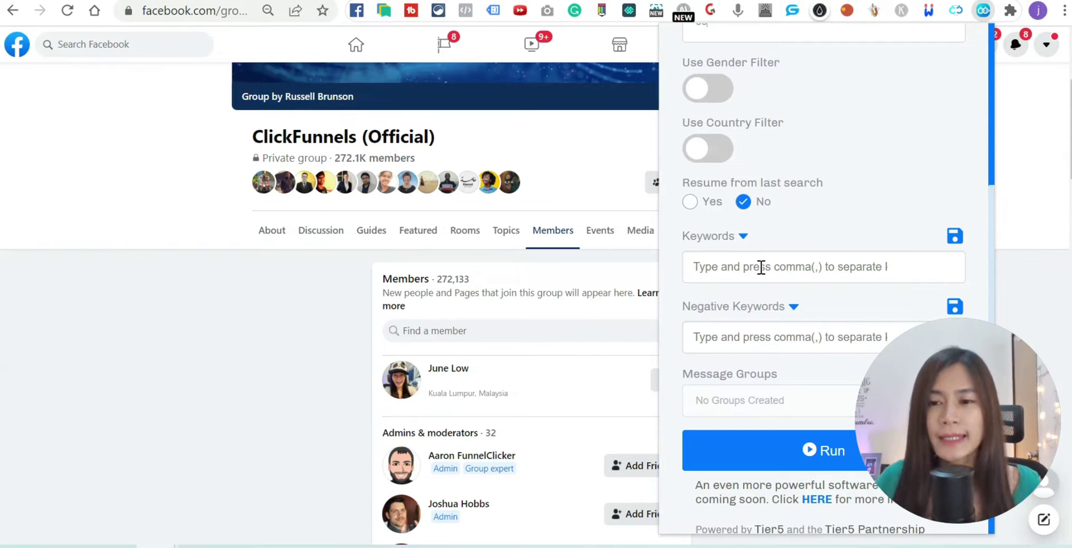
pyautogui.scroll(-1, 586, 385)
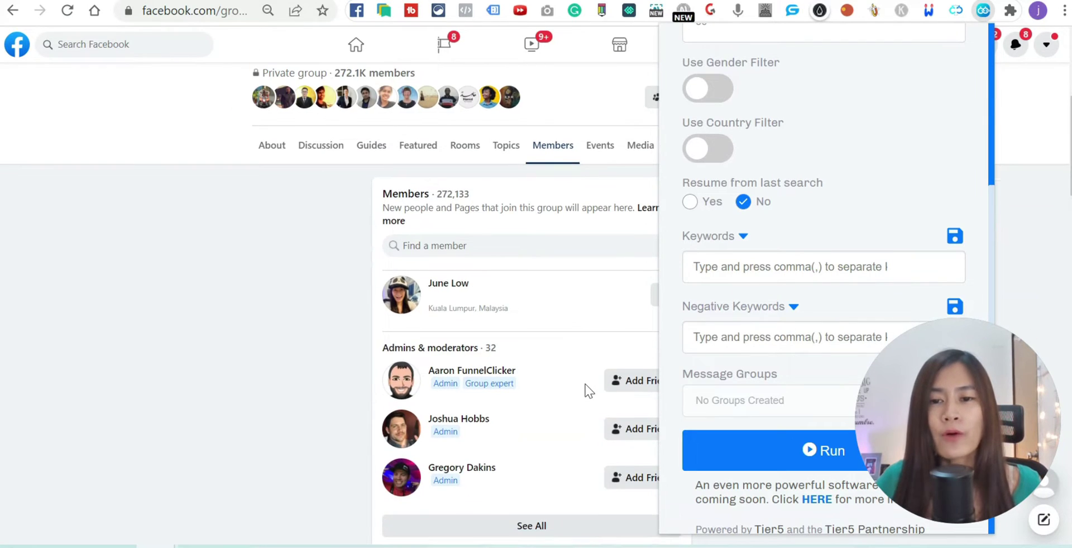
pyautogui.scroll(-6, 550, 334)
pyautogui.scroll(-10, 552, 334)
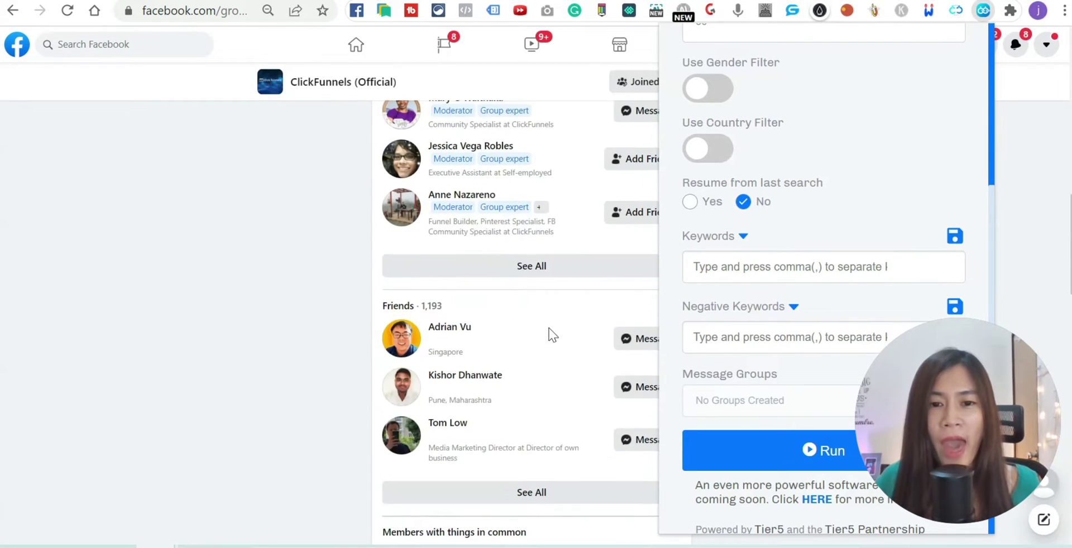
pyautogui.scroll(-2, 574, 325)
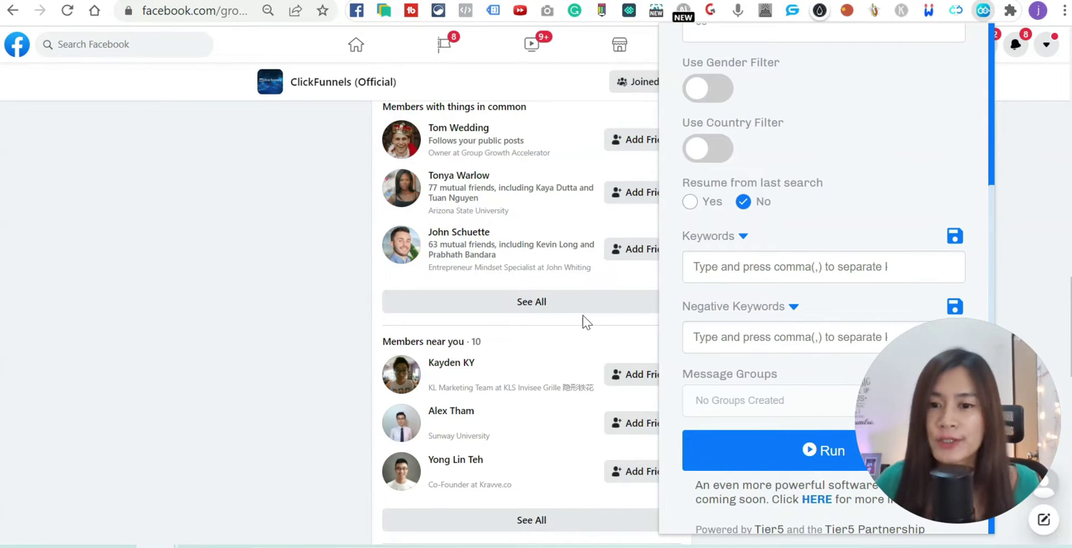
pyautogui.click(740, 265)
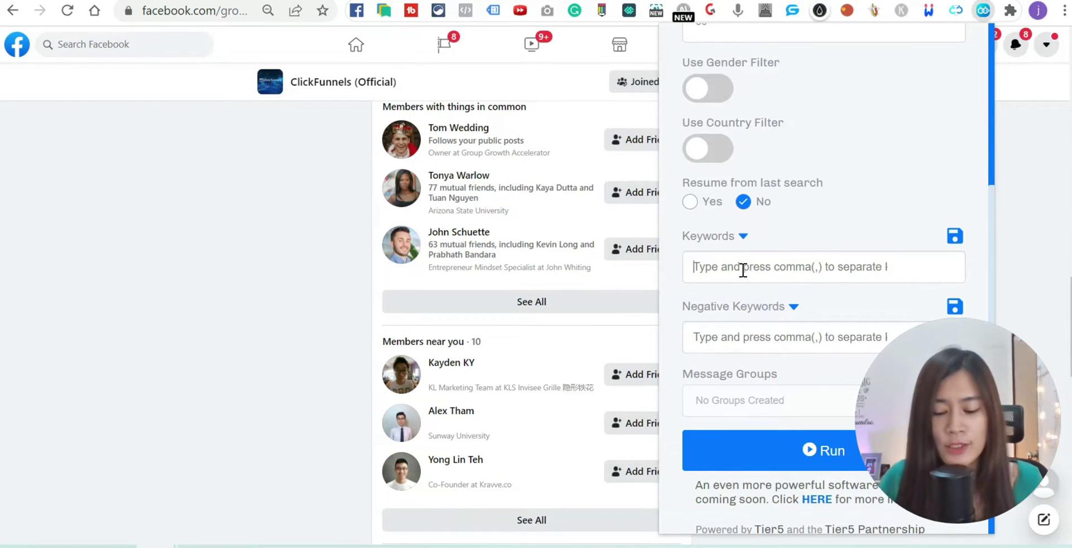
pyautogui.write('o')
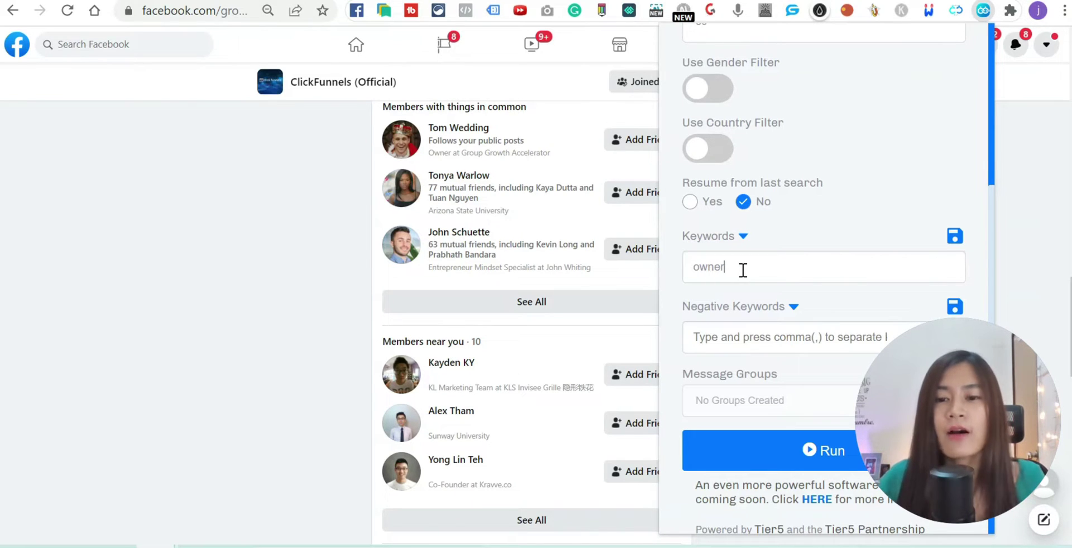
pyautogui.write('wner')
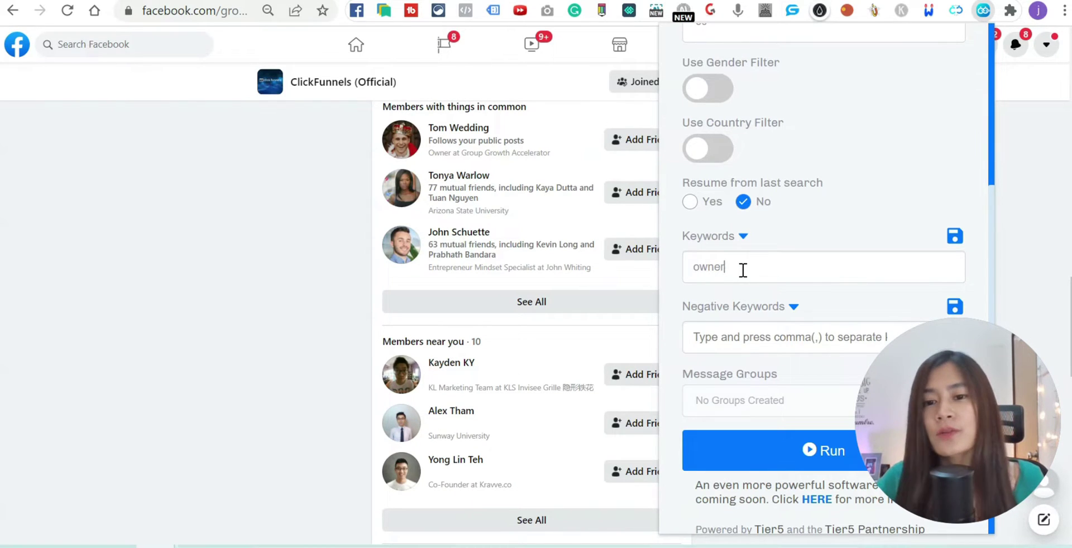
pyautogui.write(',')
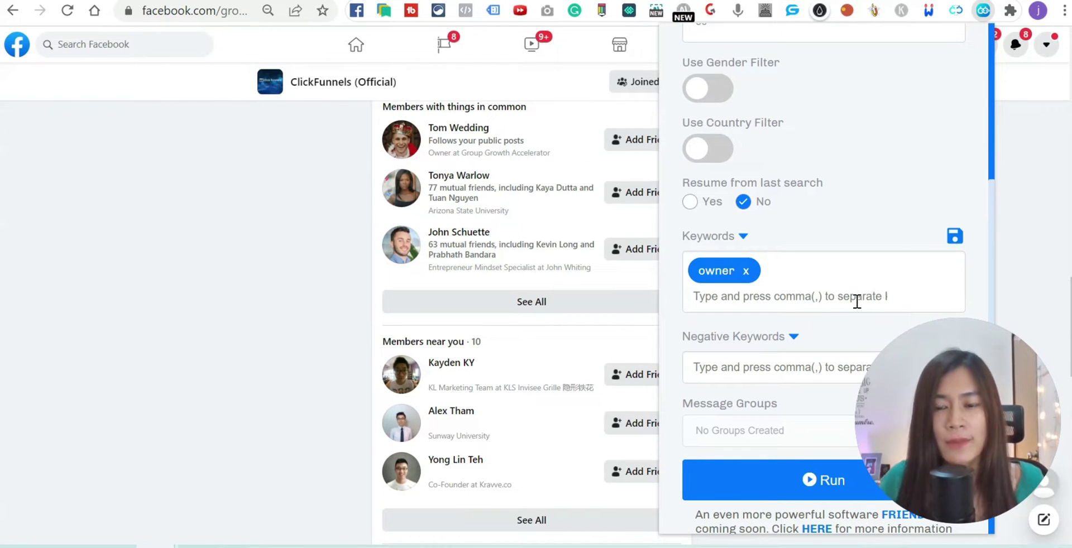
pyautogui.write('ceo')
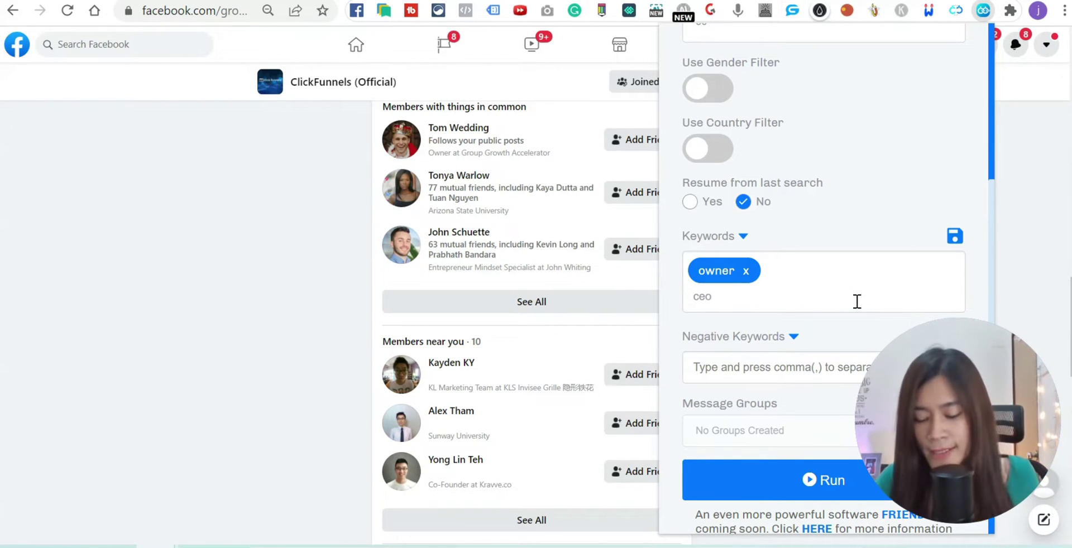
pyautogui.write(',')
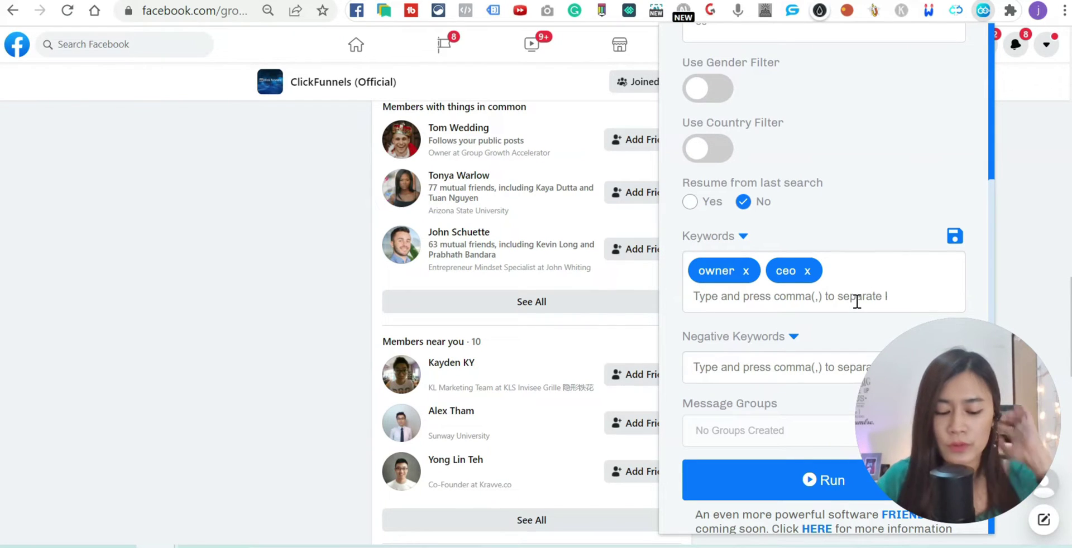
# Step: Add "director" and "coach" as targeting keywords and save the keyword list under the title "Owner, CEO"
pyautogui.write('dire')
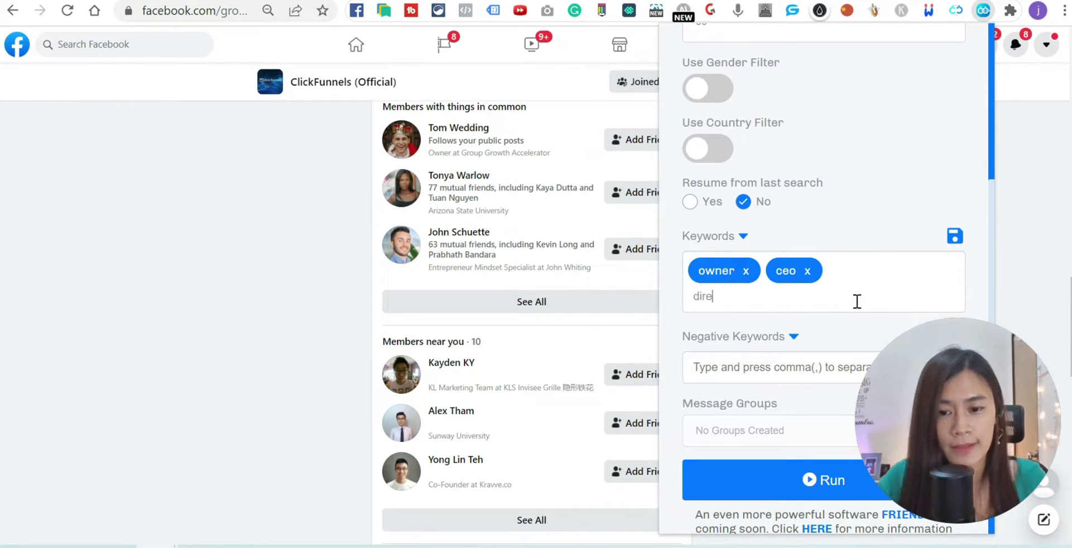
pyautogui.write('ctor,coach,')
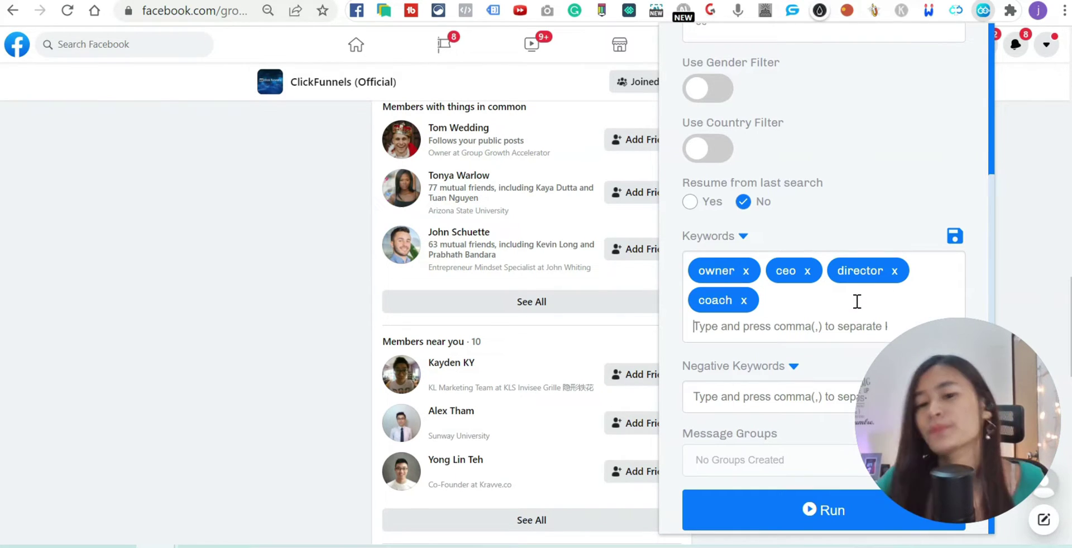
pyautogui.scroll(-2, 760, 282)
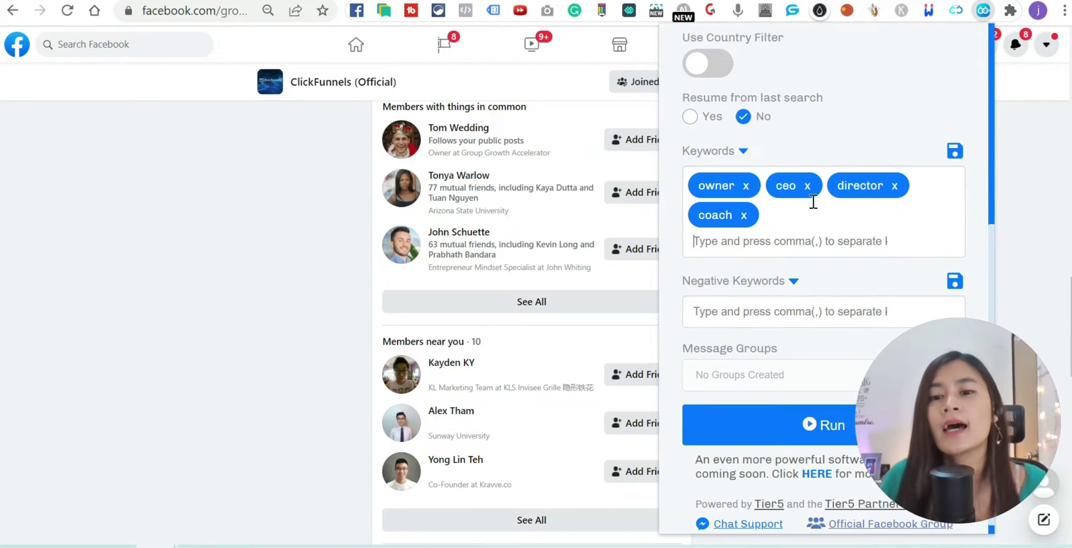
pyautogui.click(955, 160)
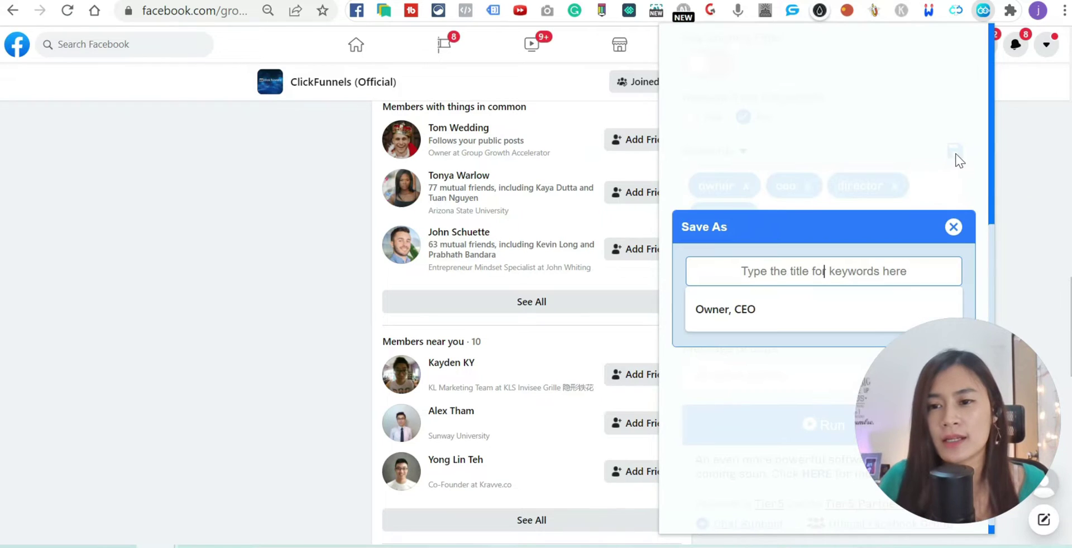
pyautogui.click(771, 304)
pyautogui.click(823, 314)
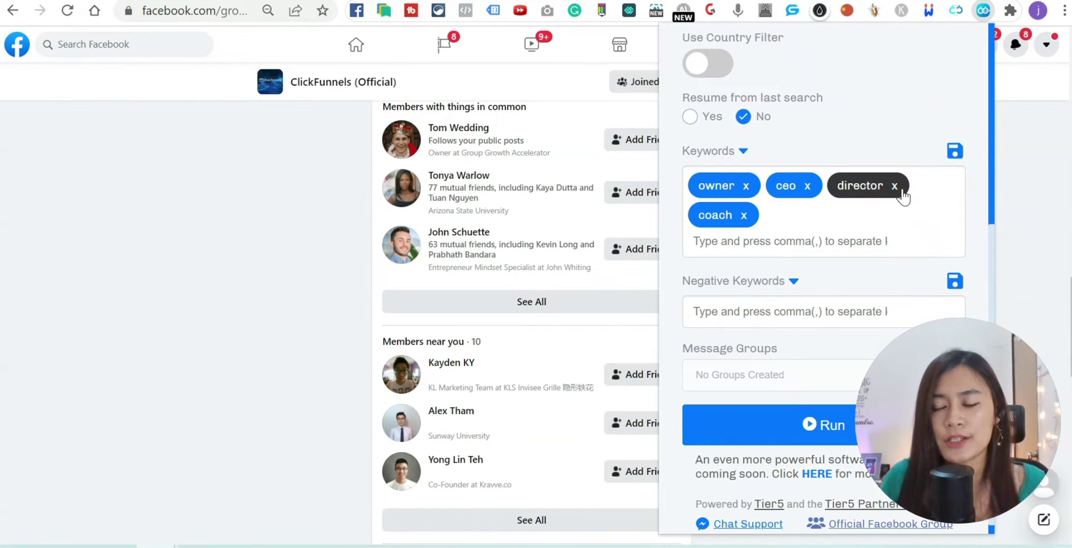
# Step: Add "affiliater marketer" as a negative keyword in Friend Connector Pro
pyautogui.scroll(-1, 777, 310)
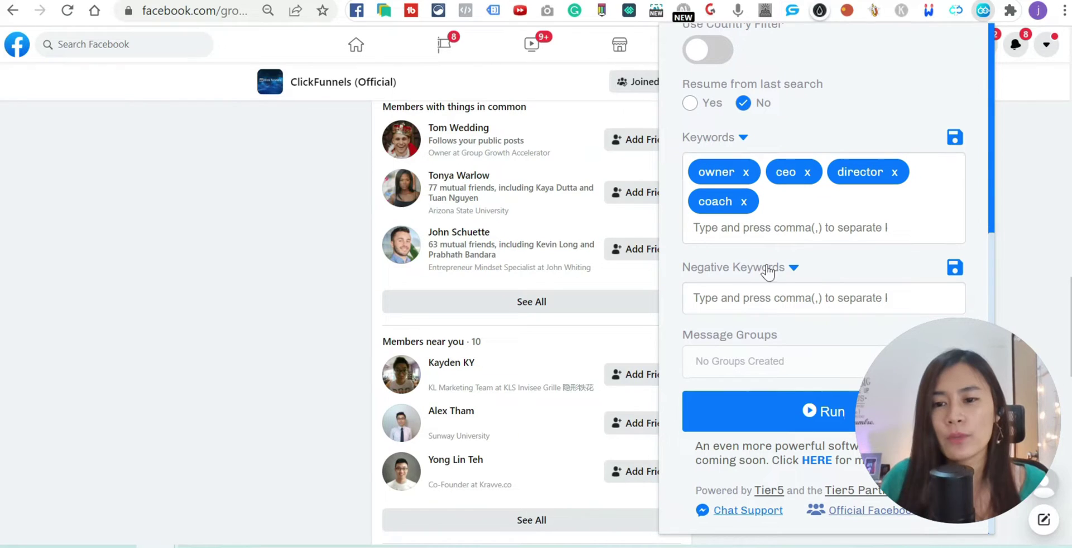
pyautogui.click(781, 298)
pyautogui.write('affilia')
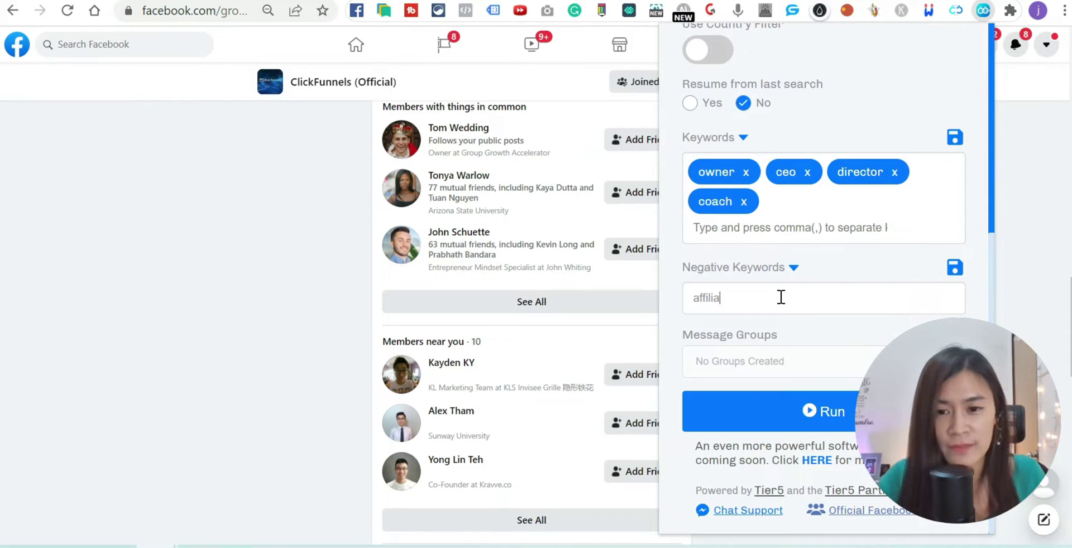
pyautogui.write('ter marketer')
pyautogui.press(',')
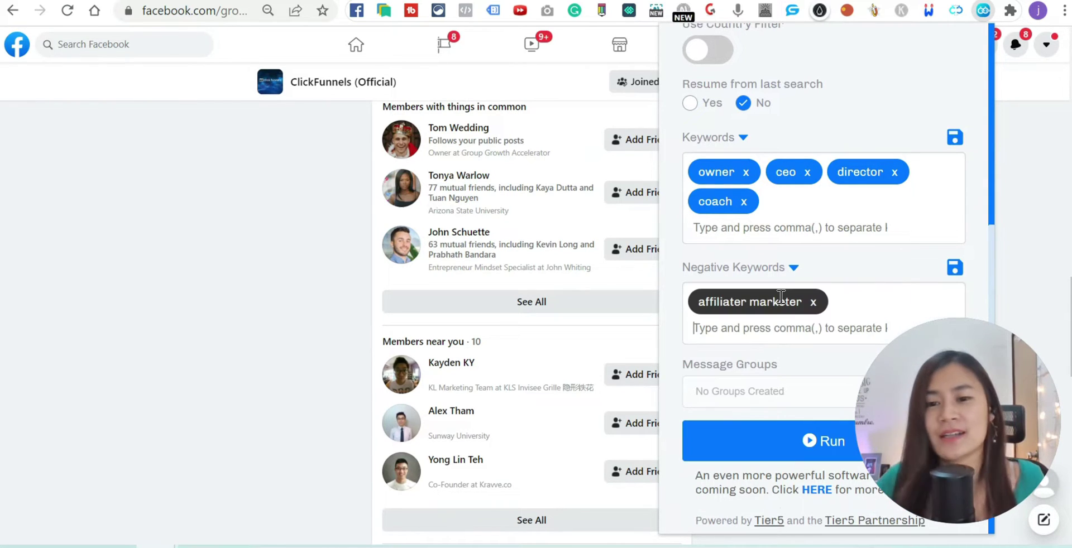
# Step: Save the negative keyword list under the title "affiliater marketer"
pyautogui.scroll(-1, 986, 285)
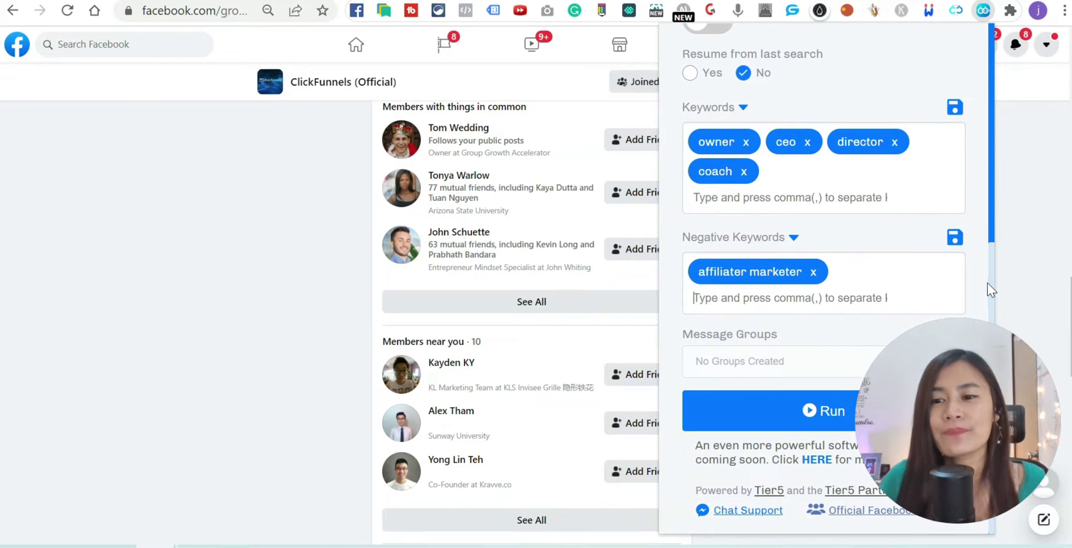
pyautogui.click(954, 239)
pyautogui.write('affil')
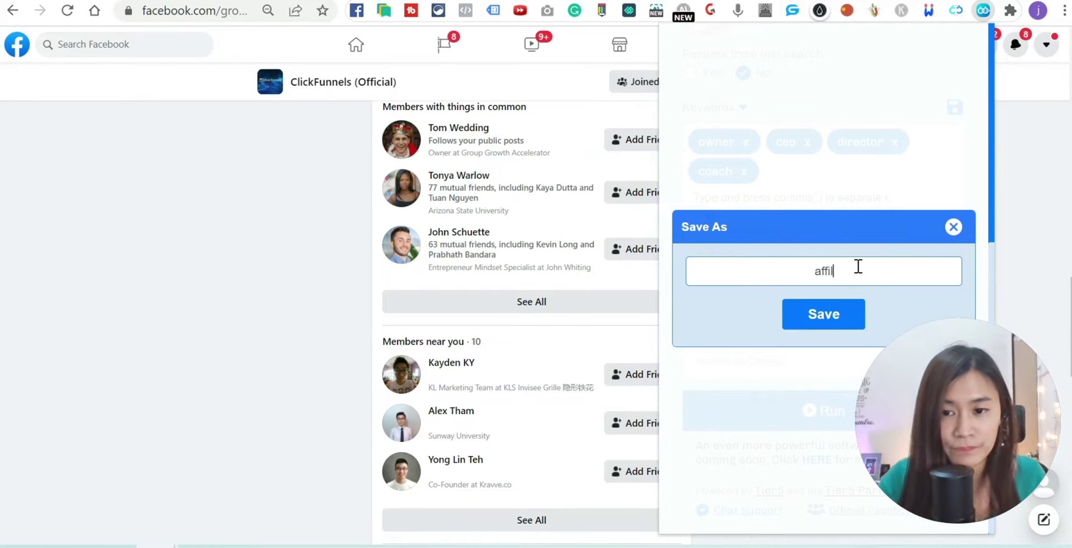
pyautogui.write('iater marketer')
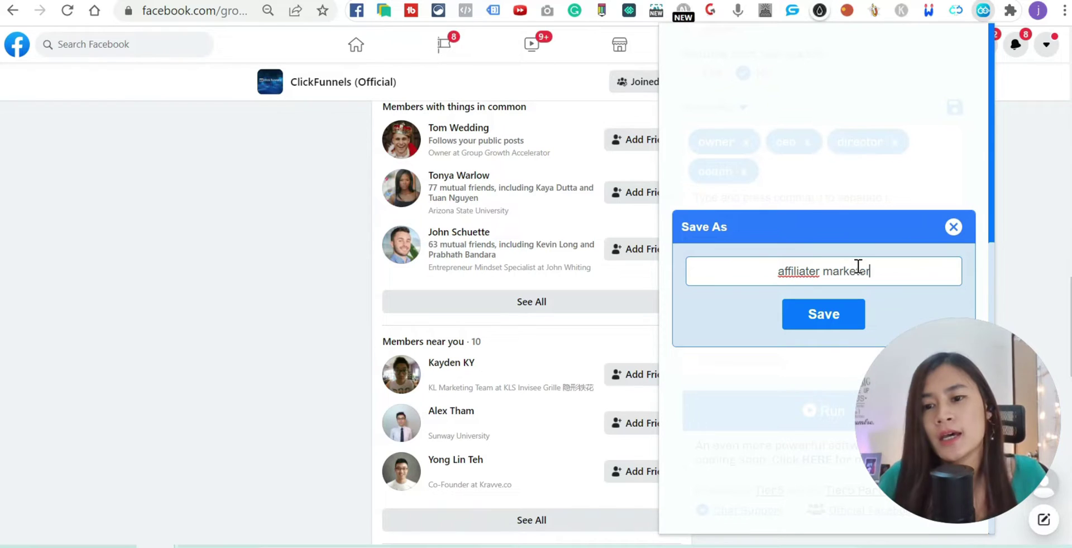
pyautogui.click(849, 315)
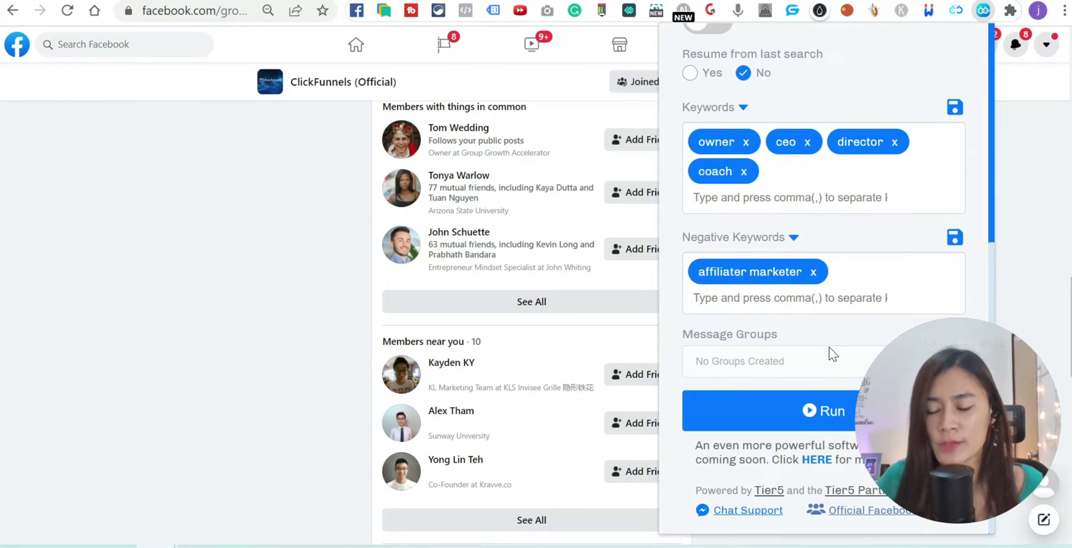
# Step: Send a friend request to the President at Business Lab in the group's "New to the group" member list
pyautogui.moveTo(908, 387)
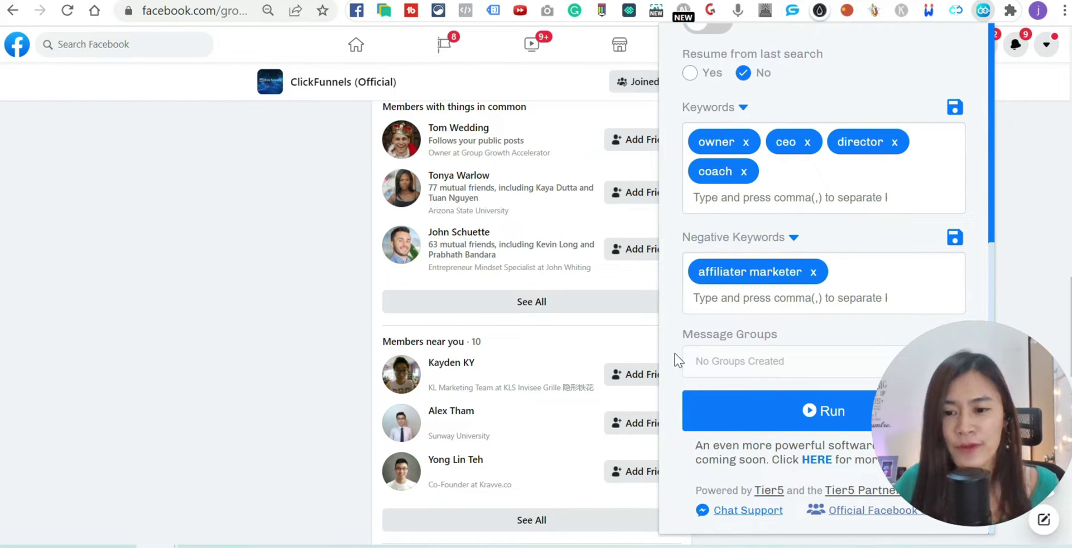
pyautogui.scroll(-2, 611, 355)
pyautogui.scroll(-2, 541, 364)
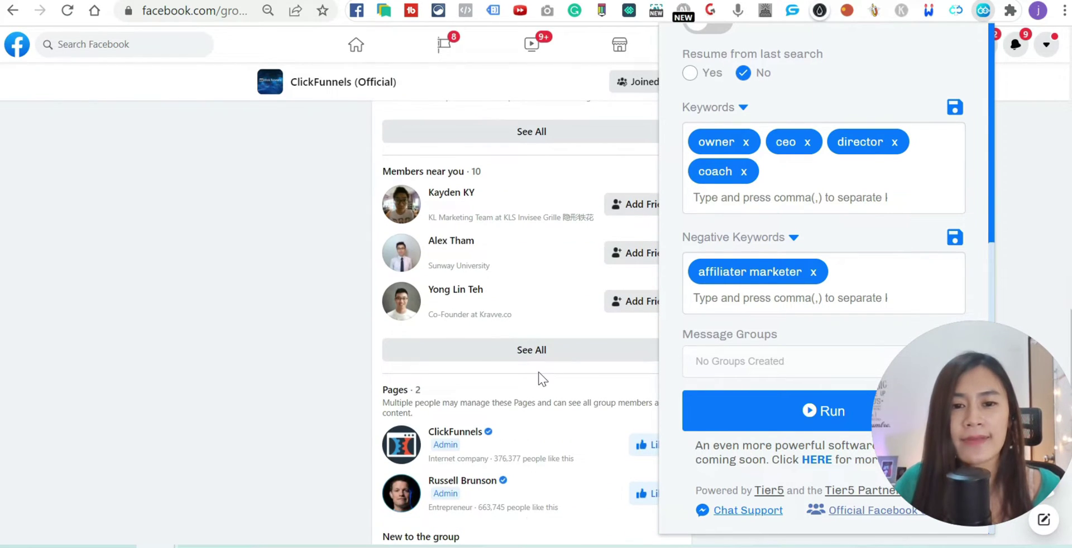
pyautogui.scroll(-5, 569, 399)
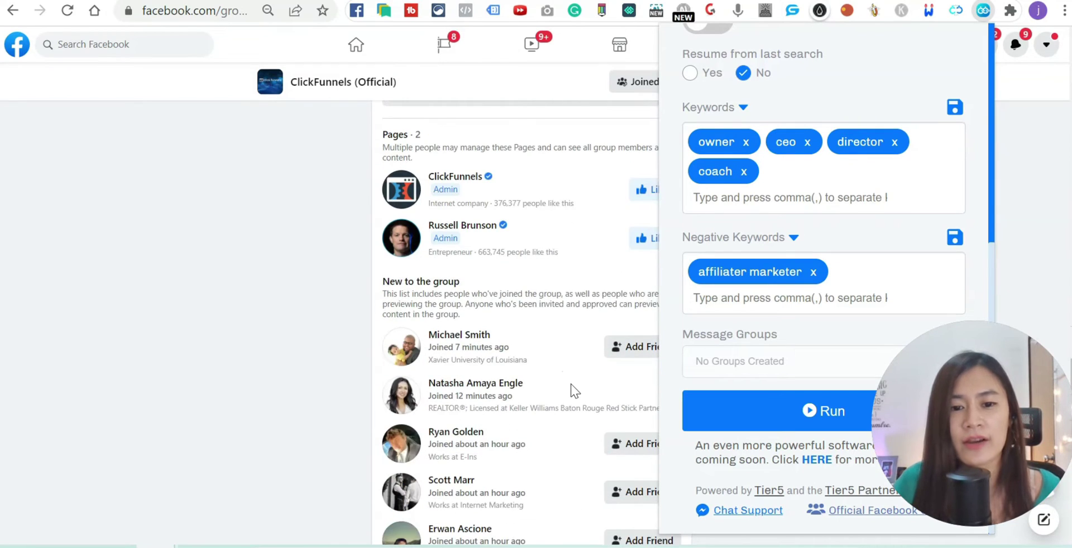
pyautogui.scroll(-6, 567, 391)
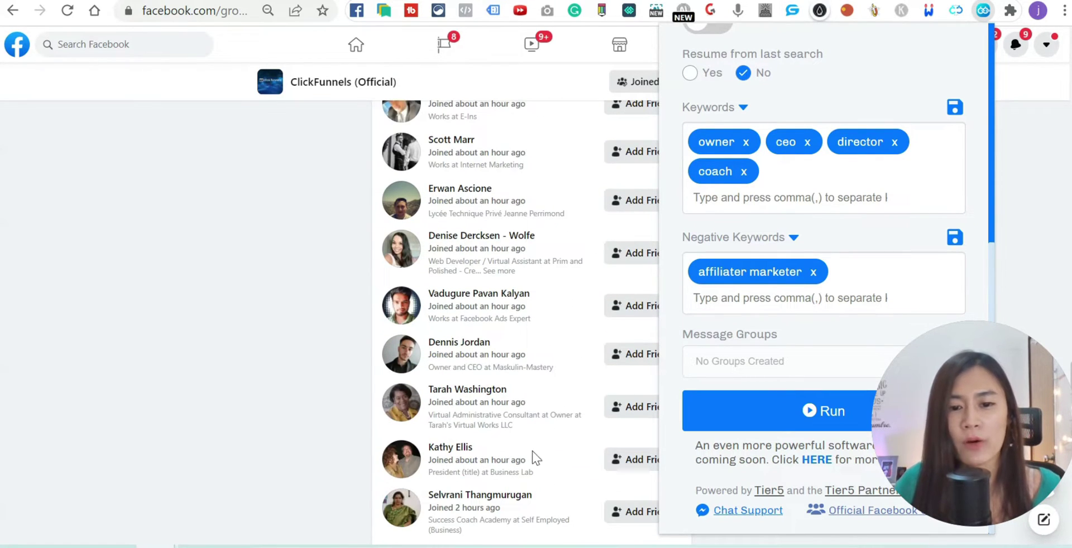
pyautogui.click(626, 464)
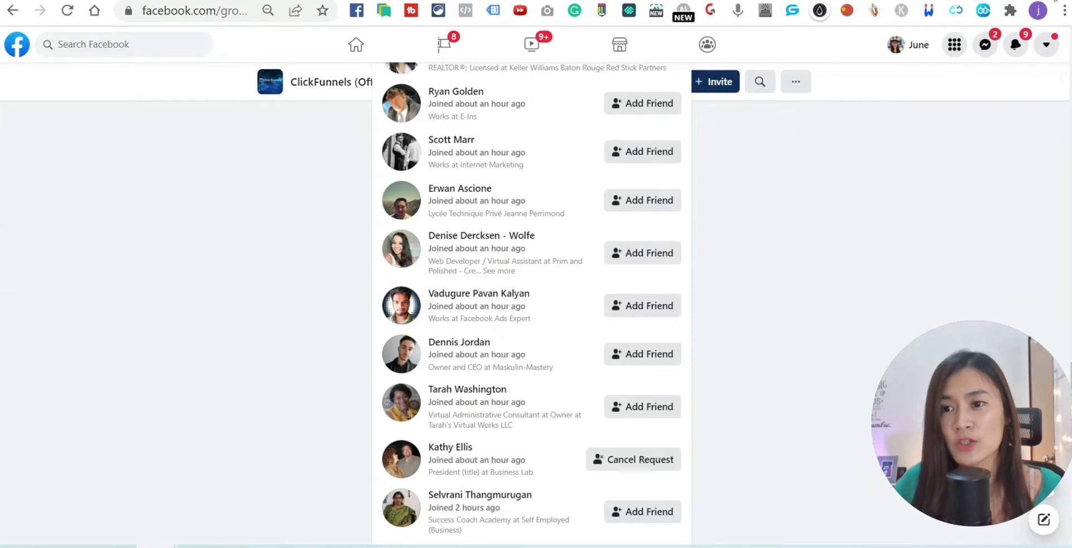
# Step: Reopen Friend Connector Pro and look through its request limit, filter, keyword and message group options alongside the members list
pyautogui.click(983, 11)
pyautogui.scroll(-5, 838, 303)
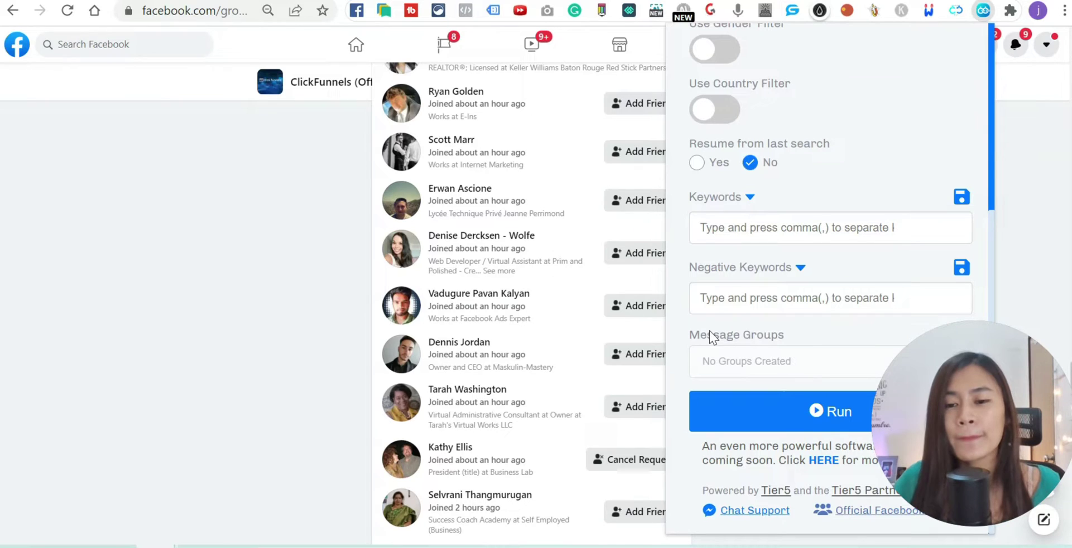
pyautogui.moveTo(924, 481)
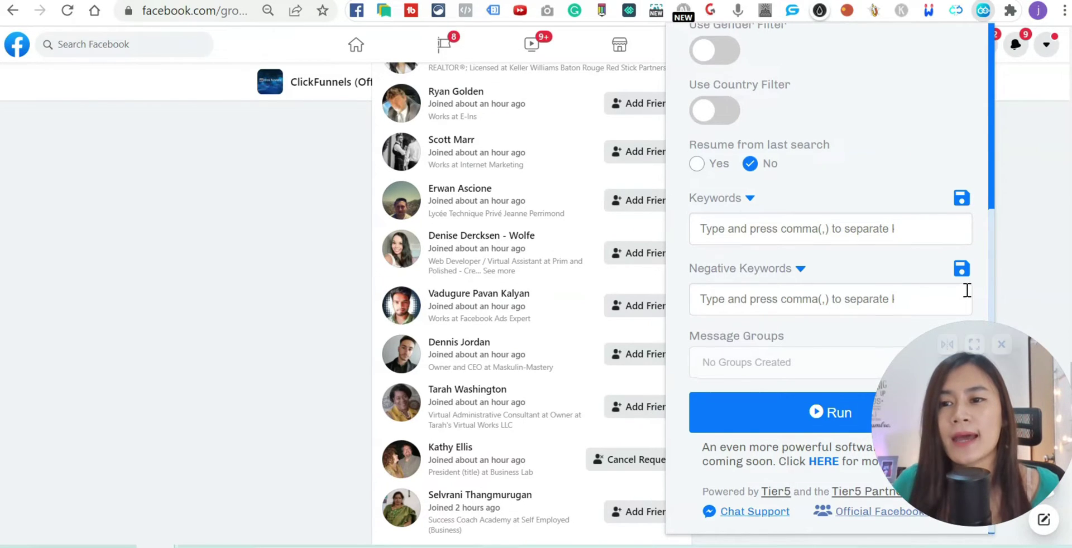
pyautogui.scroll(5, 968, 290)
pyautogui.click(968, 63)
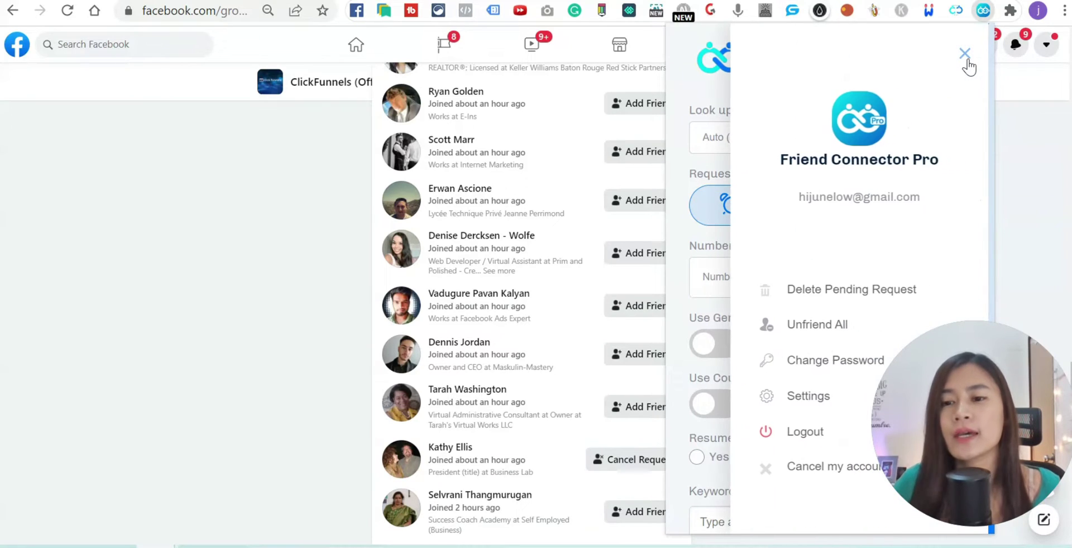
pyautogui.click(965, 54)
pyautogui.click(926, 212)
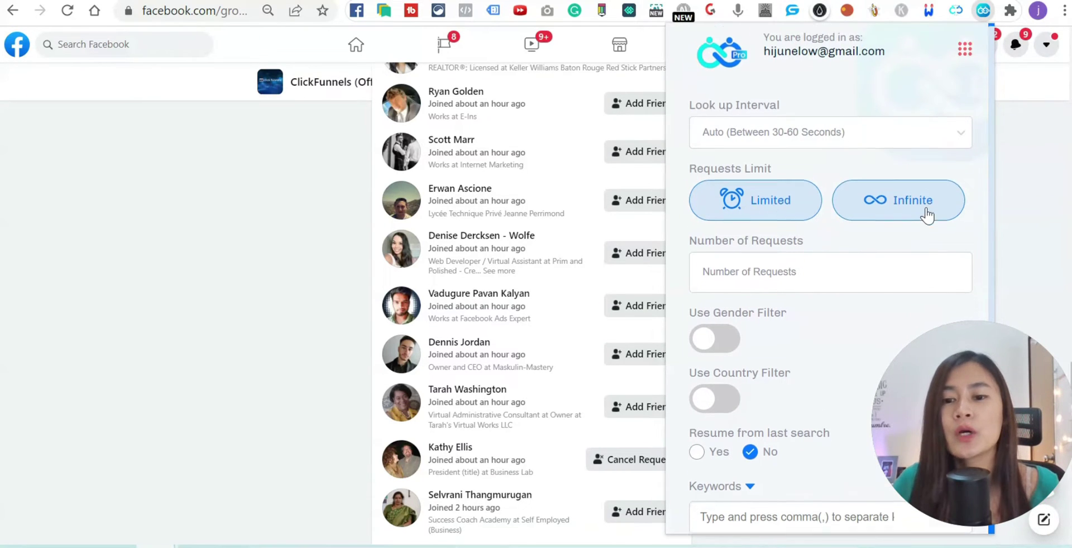
pyautogui.scroll(-3, 927, 216)
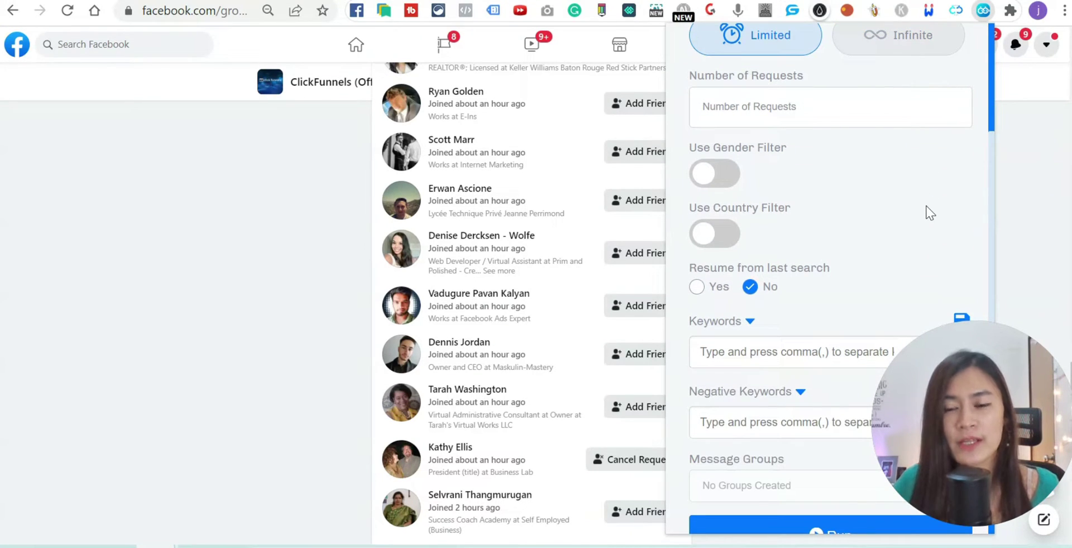
pyautogui.scroll(-3, 910, 314)
pyautogui.scroll(6, 615, 143)
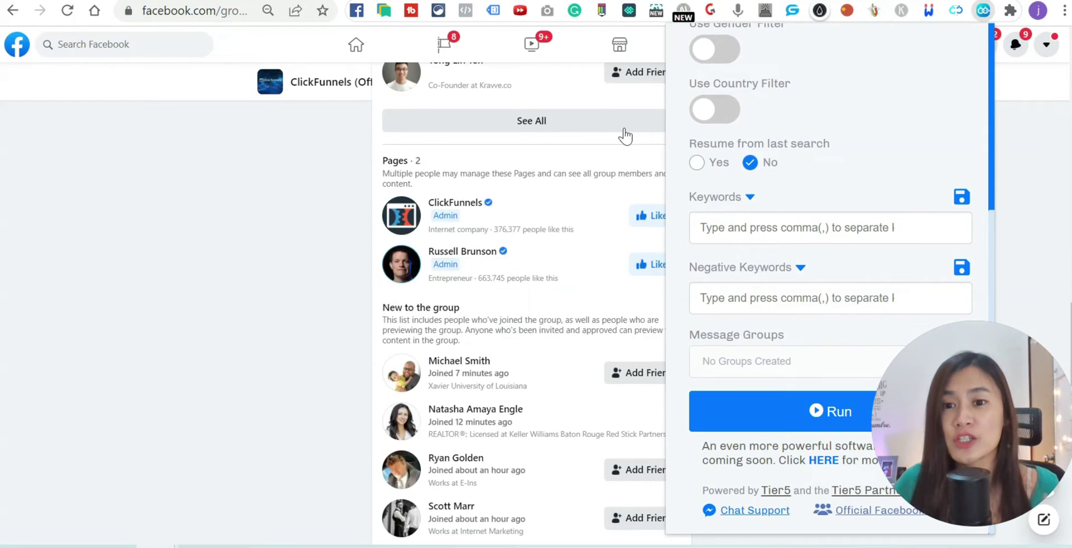
pyautogui.scroll(3, 625, 136)
pyautogui.scroll(5, 872, 169)
pyautogui.scroll(-5, 868, 277)
pyautogui.scroll(2, 868, 277)
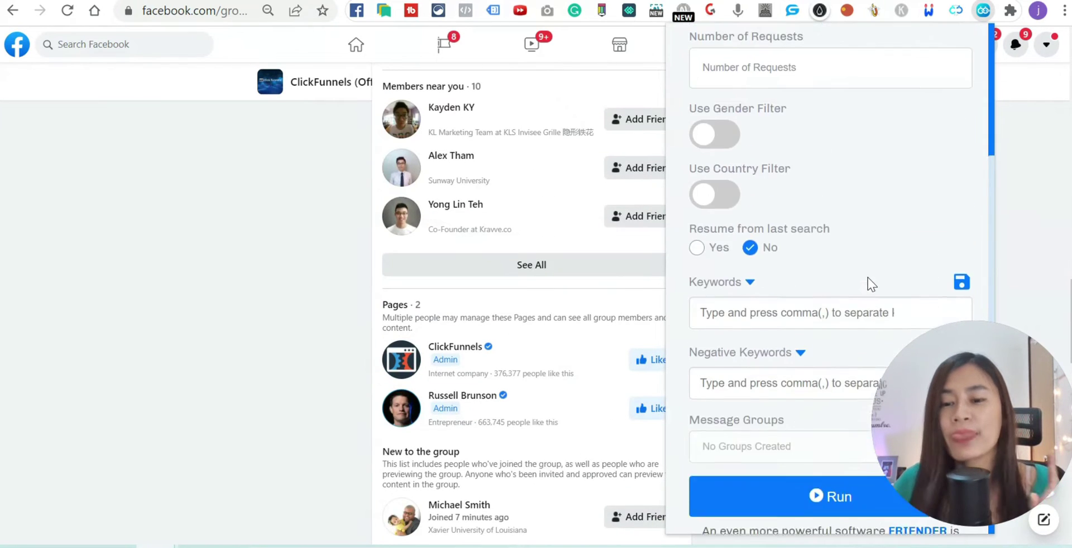
pyautogui.scroll(4, 868, 277)
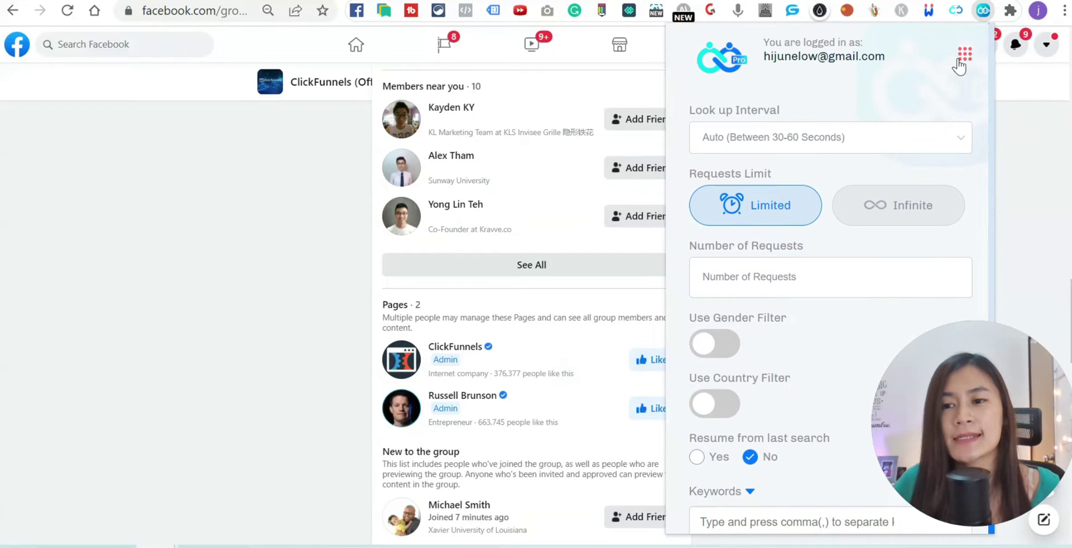
# Step: Open the Friend Connector Pro settings to view the message segments
pyautogui.click(959, 62)
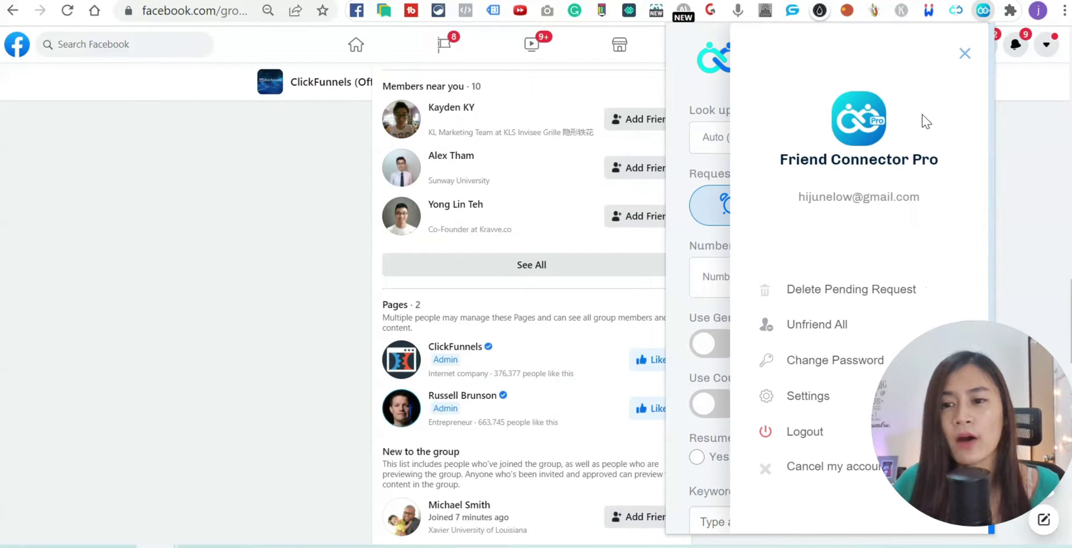
pyautogui.click(965, 58)
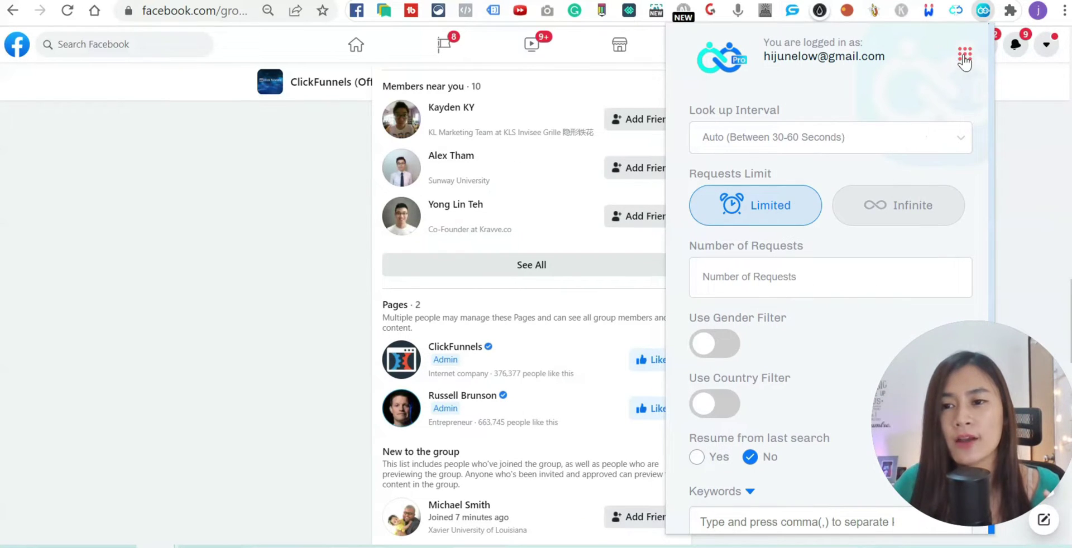
pyautogui.click(968, 61)
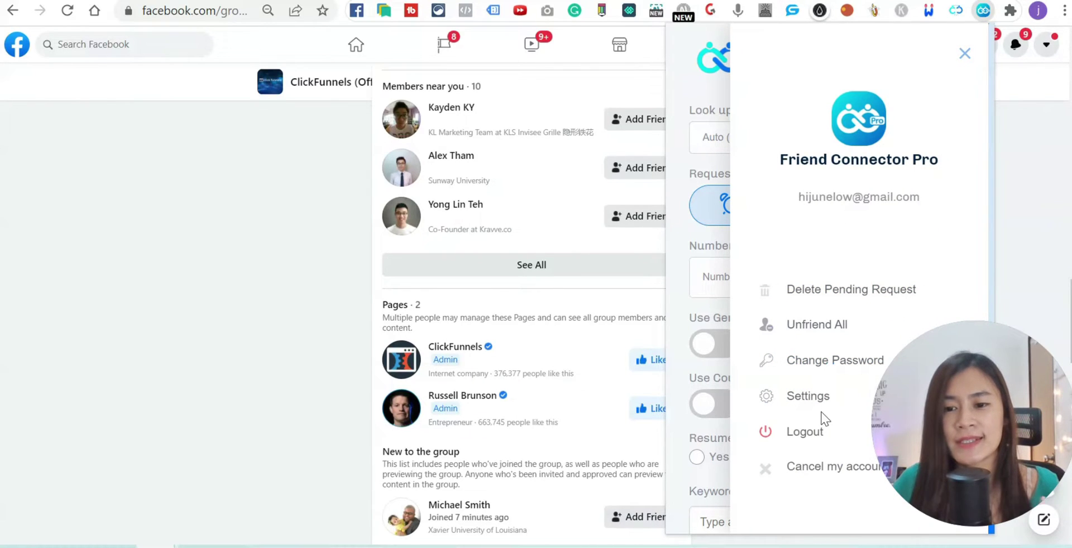
pyautogui.click(817, 398)
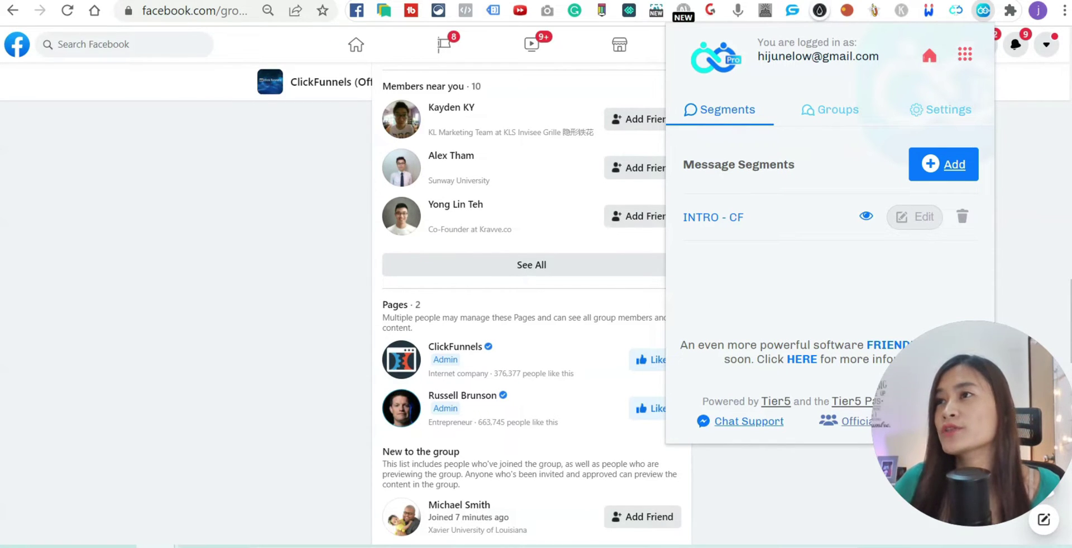
# Step: Switch to the Notepad notes and highlight the "Group (paragraph)" line, followed by the "Segment (sentence)" line
pyautogui.hotkey('alt', 'Tab')
pyautogui.moveTo(695, 91); pyautogui.dragTo(407, 13)
pyautogui.click(406, 239)
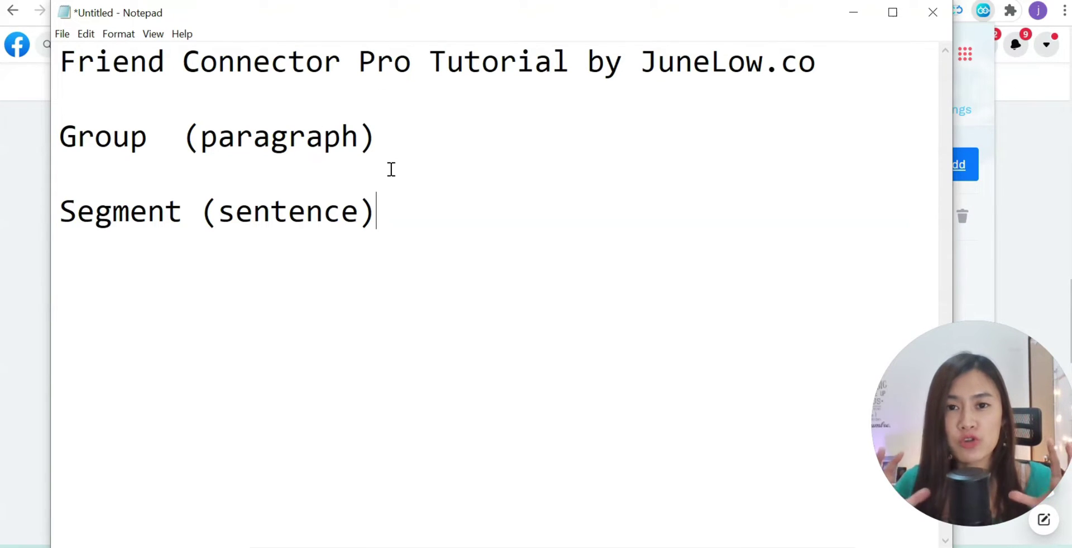
pyautogui.click(409, 136)
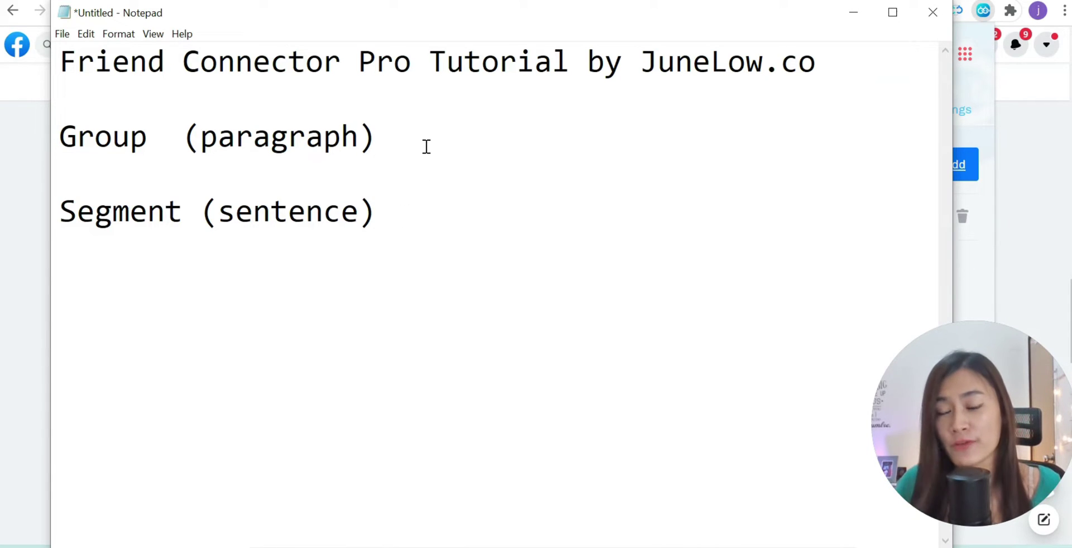
pyautogui.moveTo(398, 149); pyautogui.dragTo(66, 150)
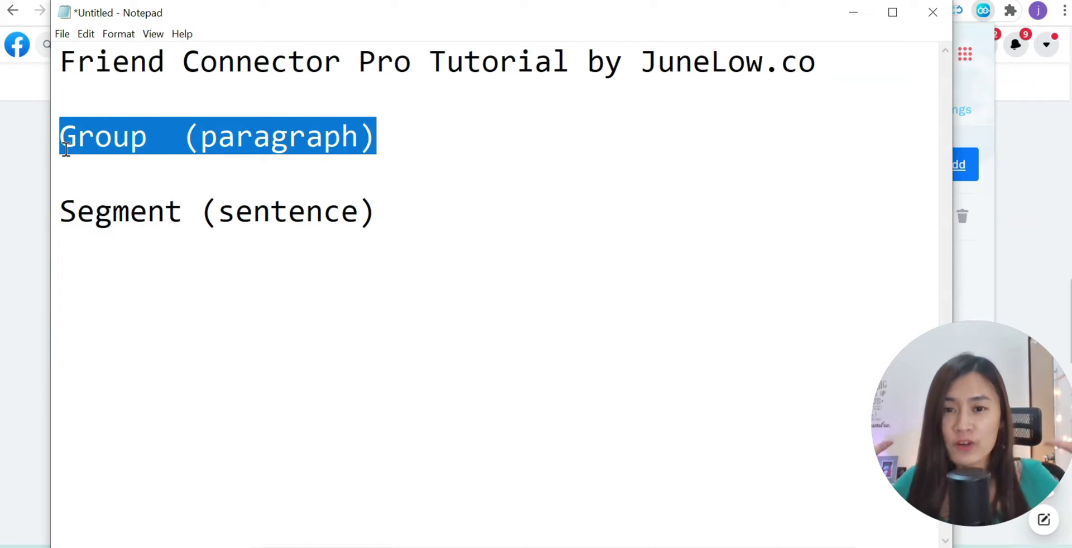
pyautogui.click(125, 213)
pyautogui.moveTo(60, 212); pyautogui.dragTo(393, 215)
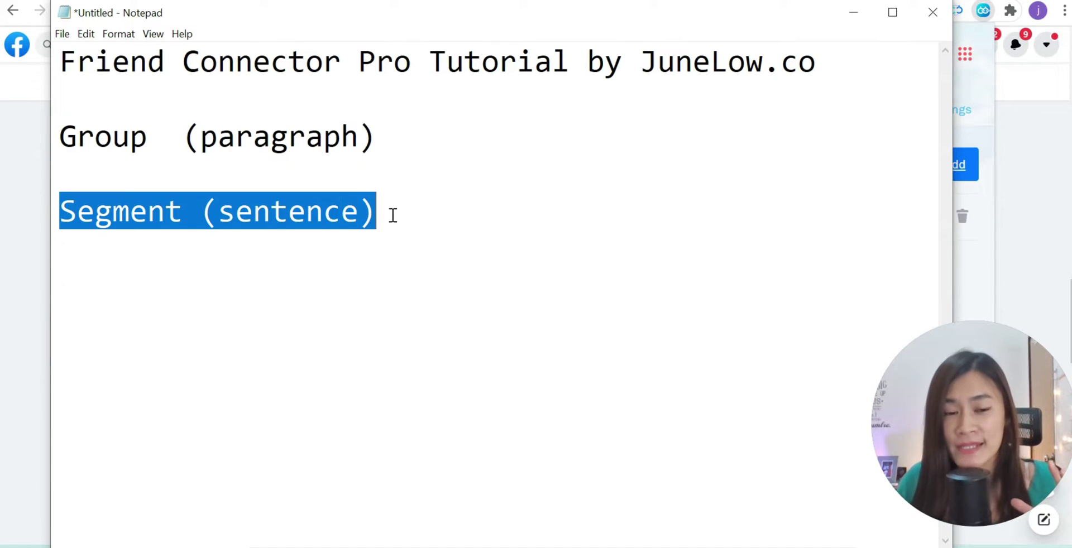
# Step: Switch from Notepad back to Friend Connector Pro, title a new message segment INTRO-CF and begin its message block with "Aloha{First_Name}"
pyautogui.click(854, 17)
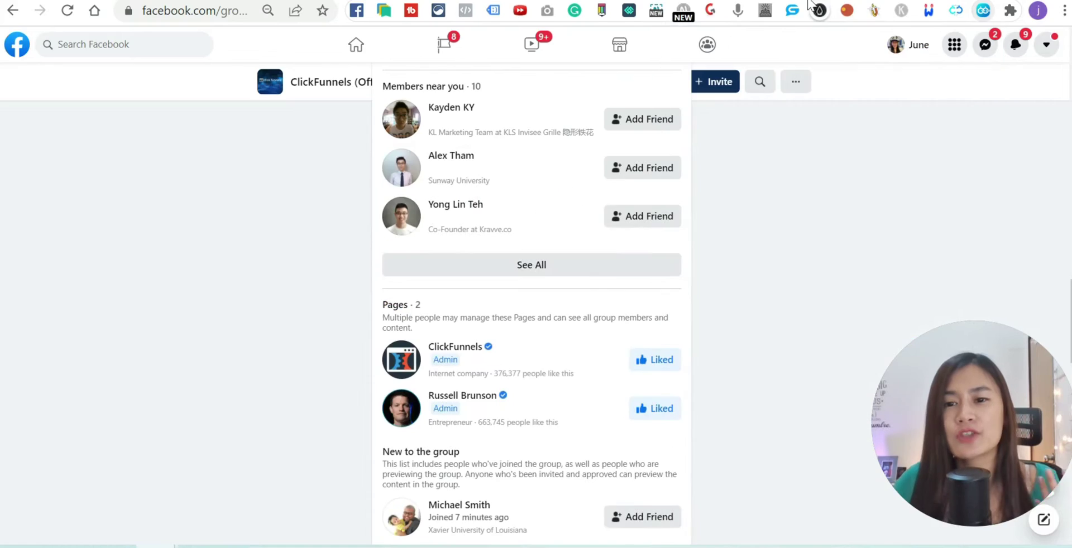
pyautogui.click(983, 12)
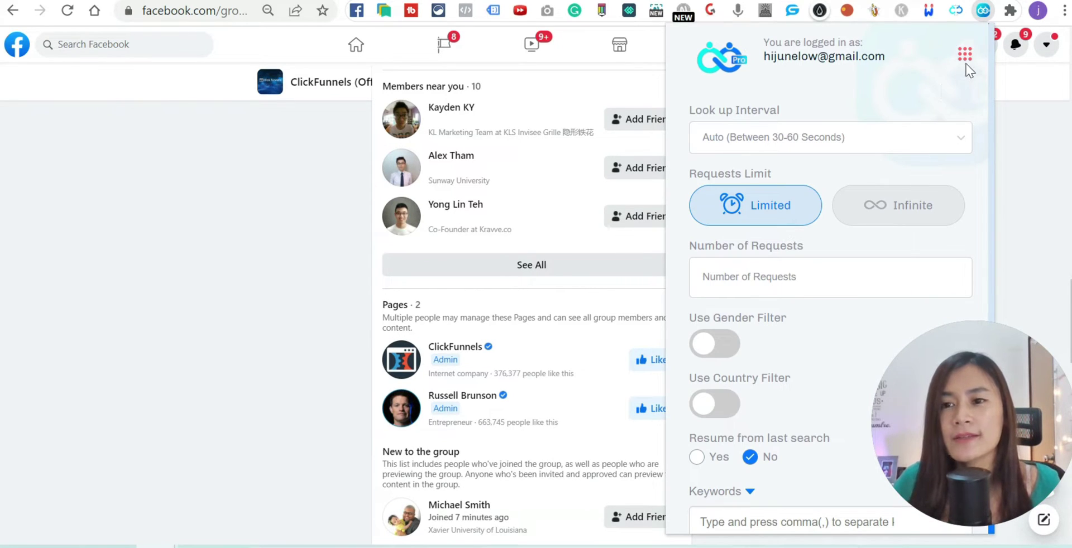
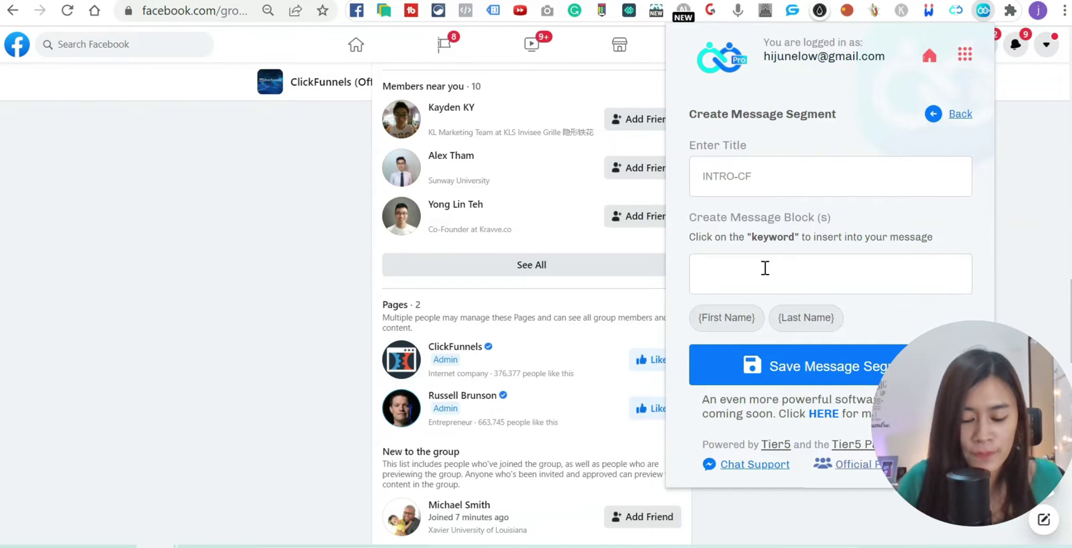
pyautogui.write('Al')
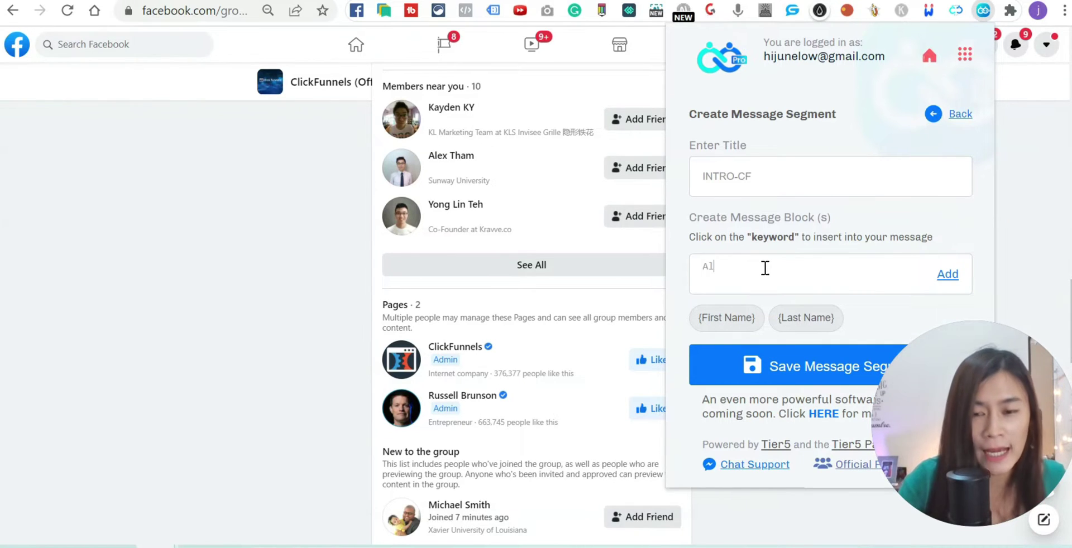
pyautogui.write('oha')
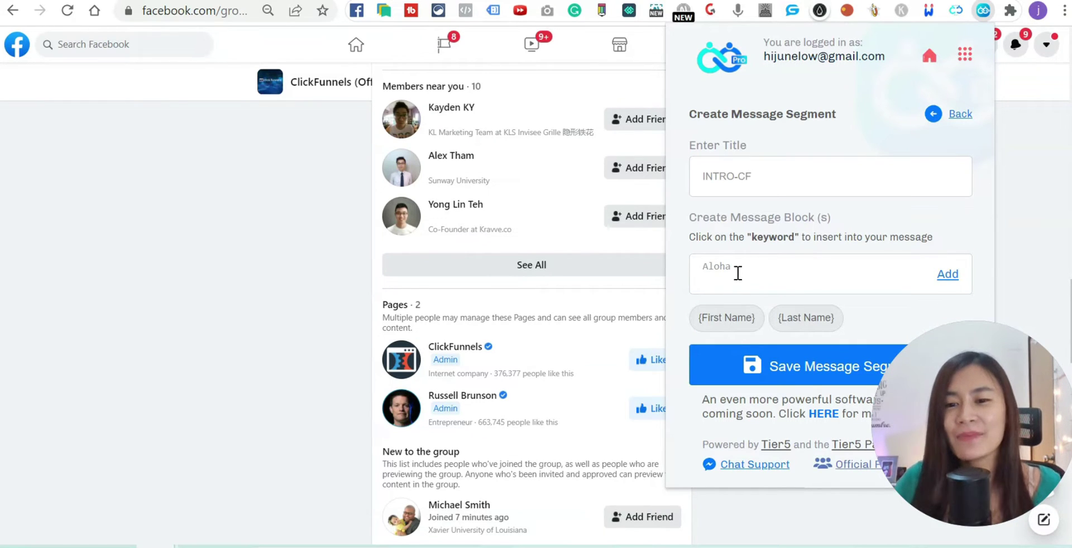
pyautogui.click(729, 326)
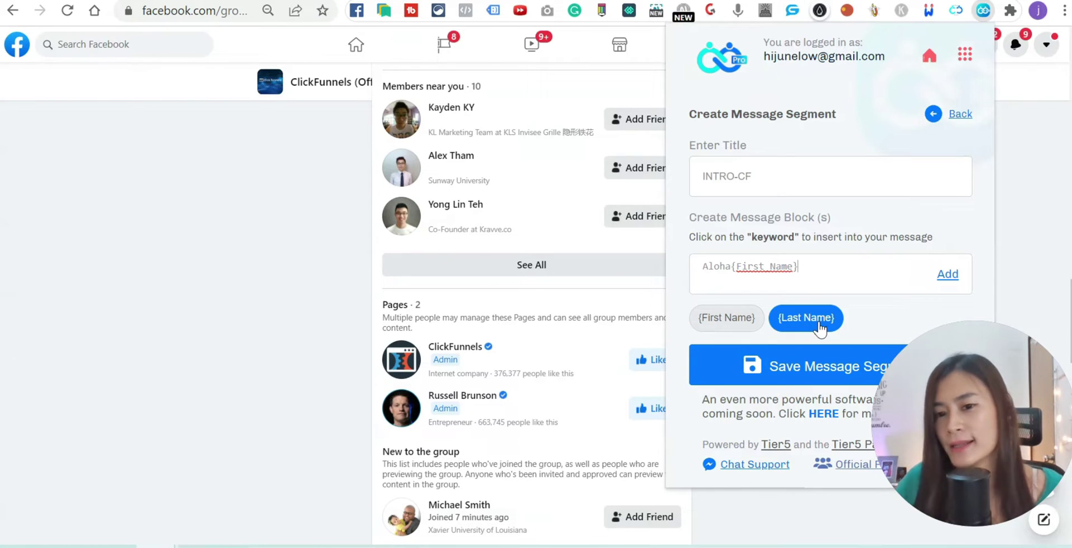
pyautogui.click(798, 327)
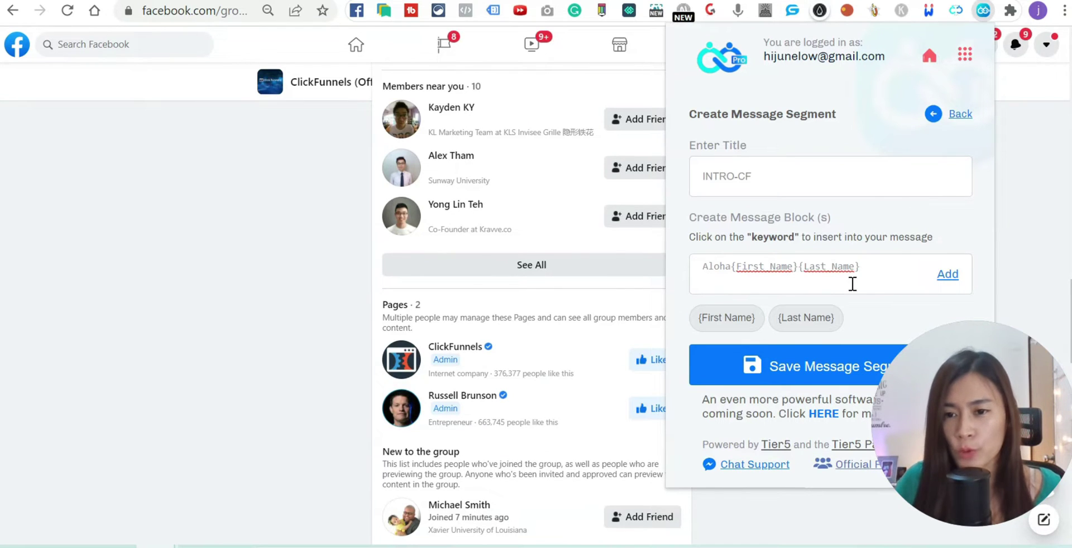
pyautogui.moveTo(861, 268); pyautogui.dragTo(802, 274)
pyautogui.press('BackSpace')
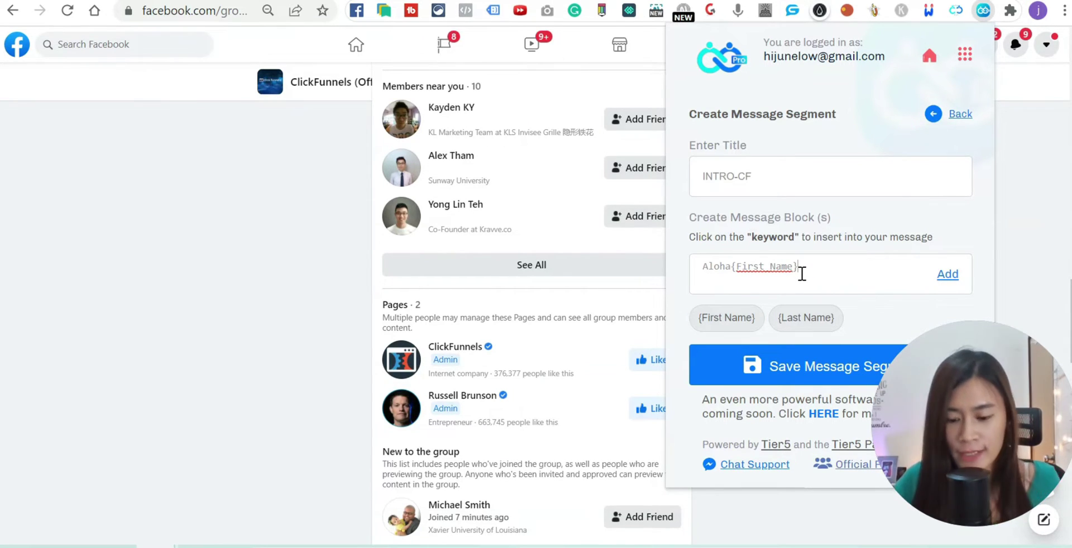
# Step: Continue the message with the sender's self-introduction and a mention of both being "classmates" in the Clickfunnels FB group
pyautogui.write(', I')
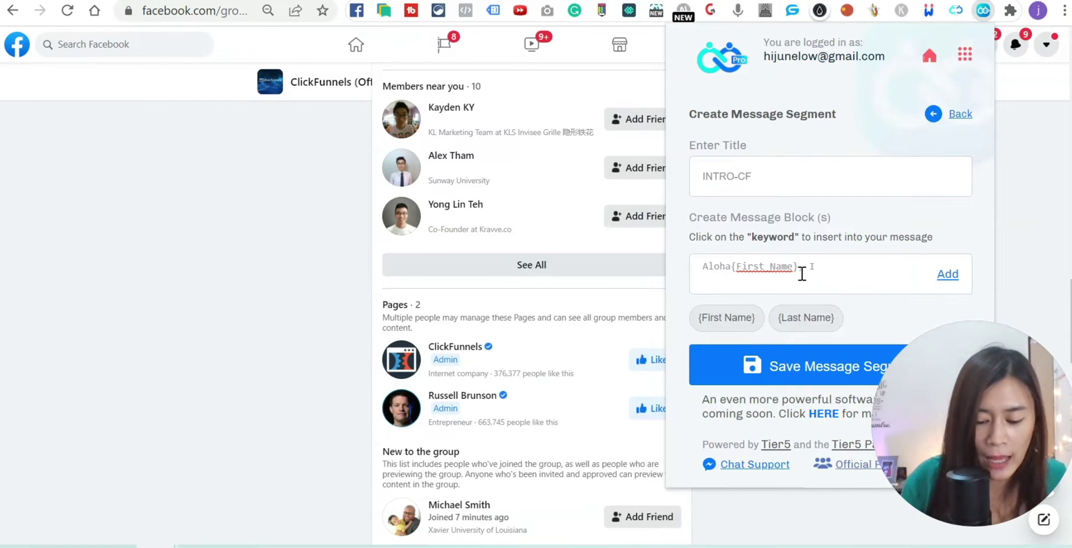
pyautogui.write("'m June")
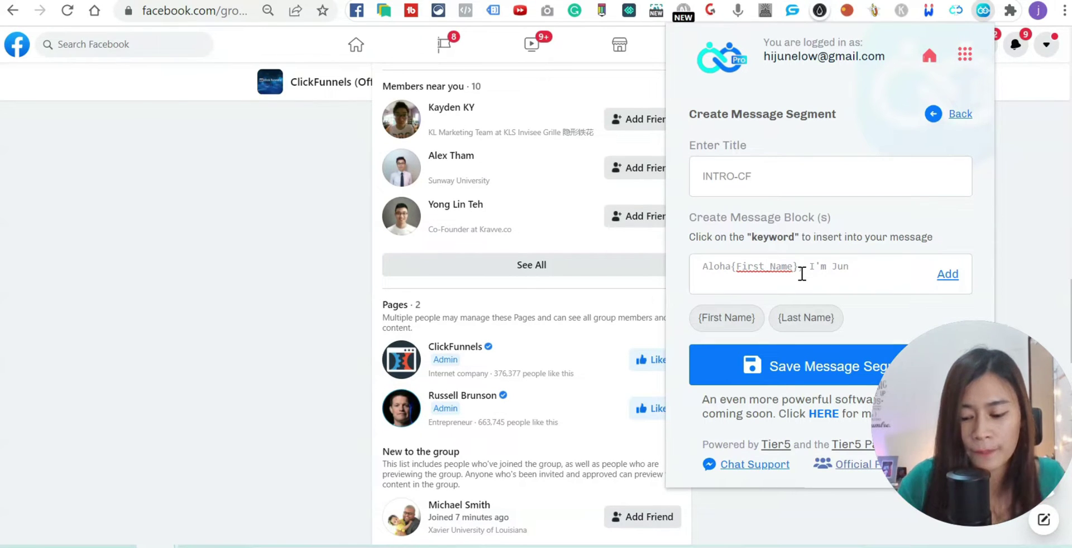
pyautogui.press('BackSpace')
pyautogui.press('BackSpace')
pyautogui.press('BackSpace')
pyautogui.press('BackSpace')
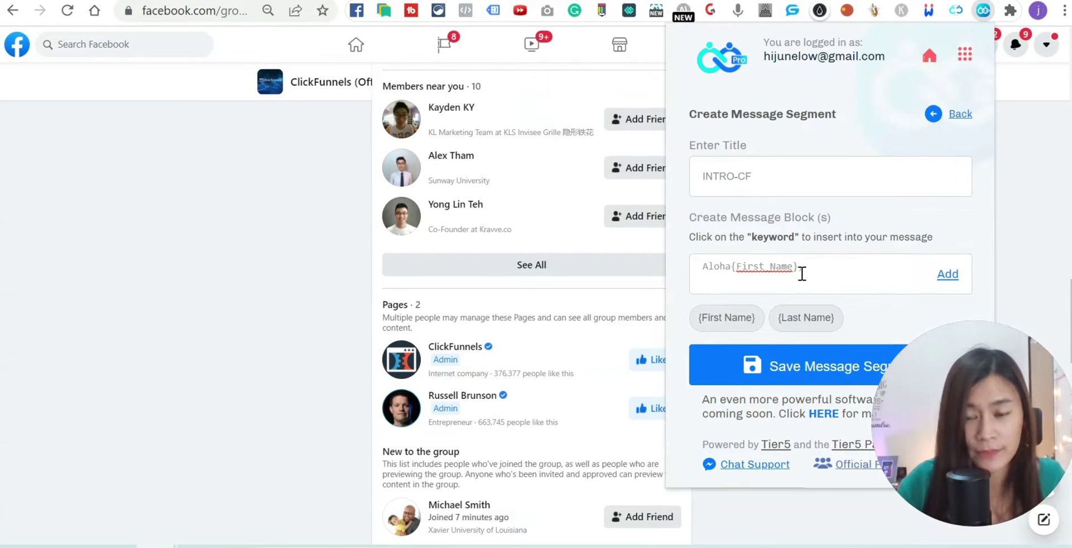
pyautogui.write(',  I\'m June because I was borned in June, saw we are both "classmates" in the Clickfunnels FB group')
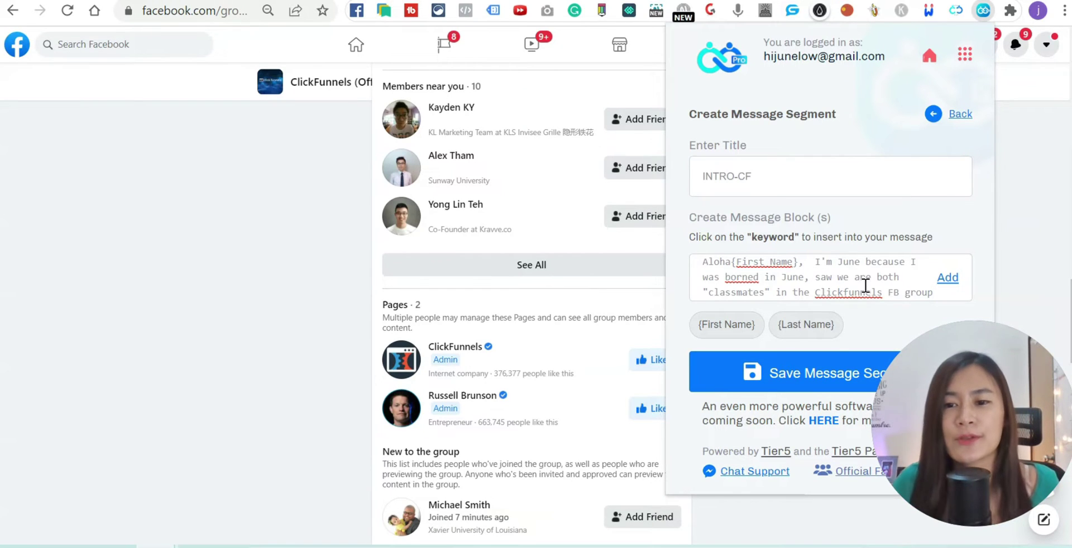
# Step: Correct "borned" to "born" and insert "I" before "saw" in the message text
pyautogui.click(760, 277)
pyautogui.press('BackSpace')
pyautogui.press('BackSpace')
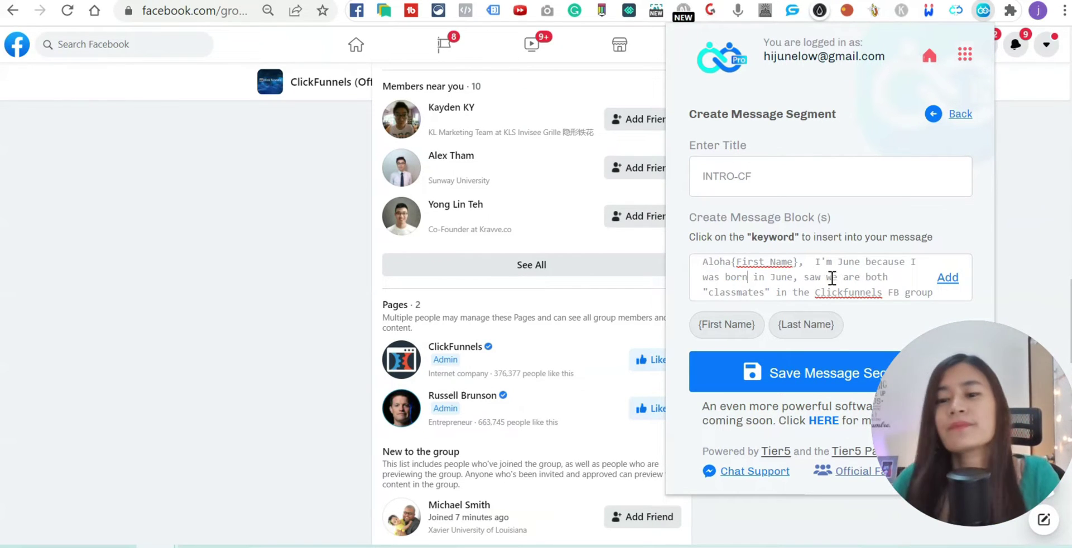
pyautogui.click(804, 277)
pyautogui.write('I')
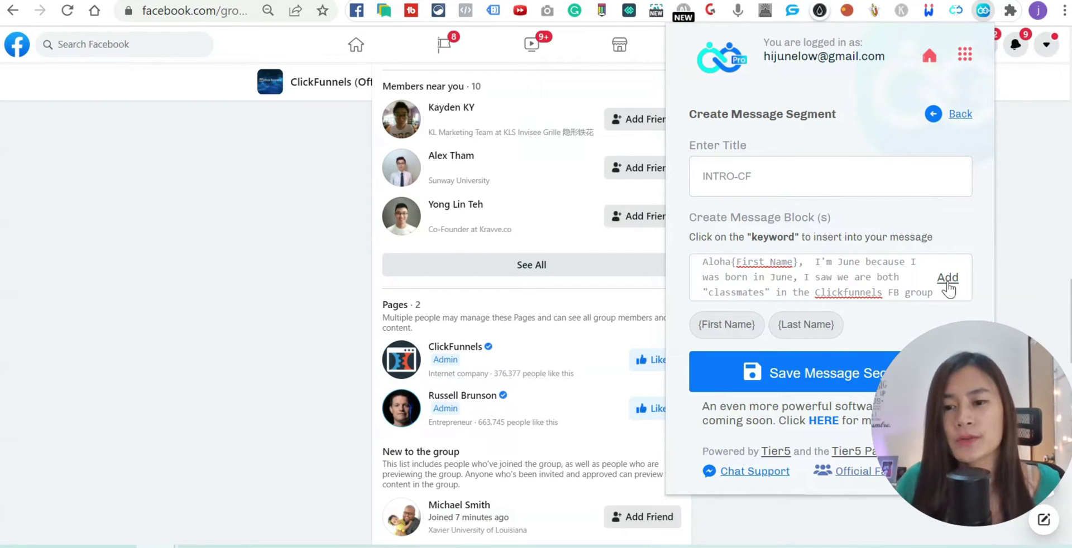
# Step: Add the finished text as a message block and save the INTRO-CF message segment
pyautogui.moveTo(947, 346)
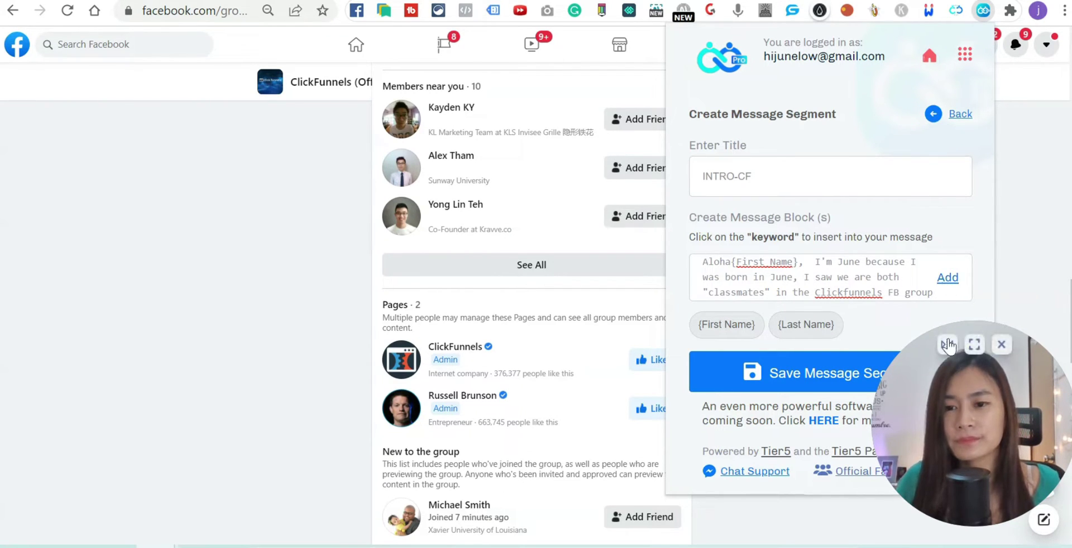
pyautogui.click(950, 278)
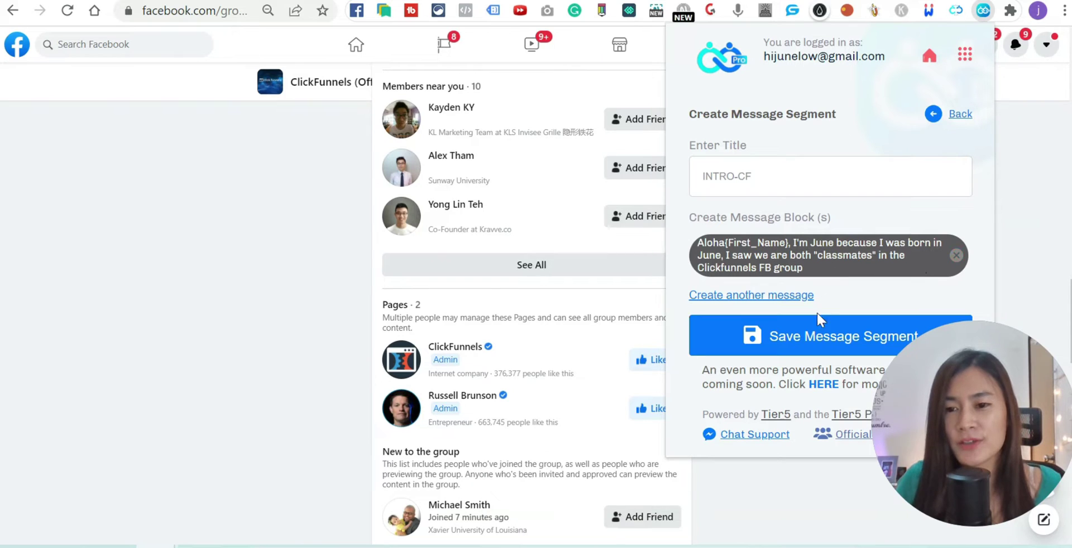
pyautogui.click(816, 351)
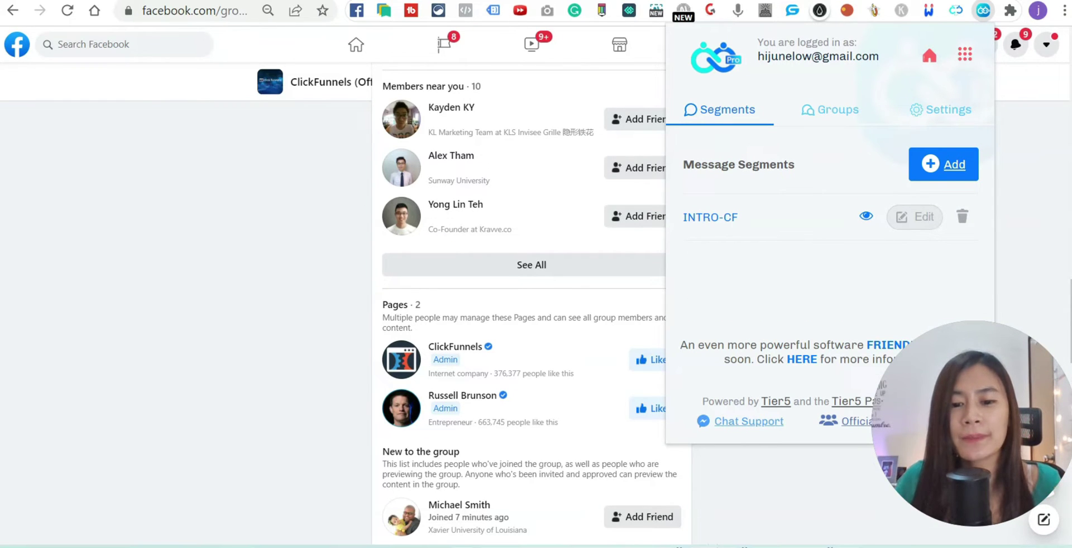
# Step: Switch to the Notepad notes to review the group and segment lines, and return to the browser
pyautogui.hotkey('alt', 'Tab')
pyautogui.click(404, 222)
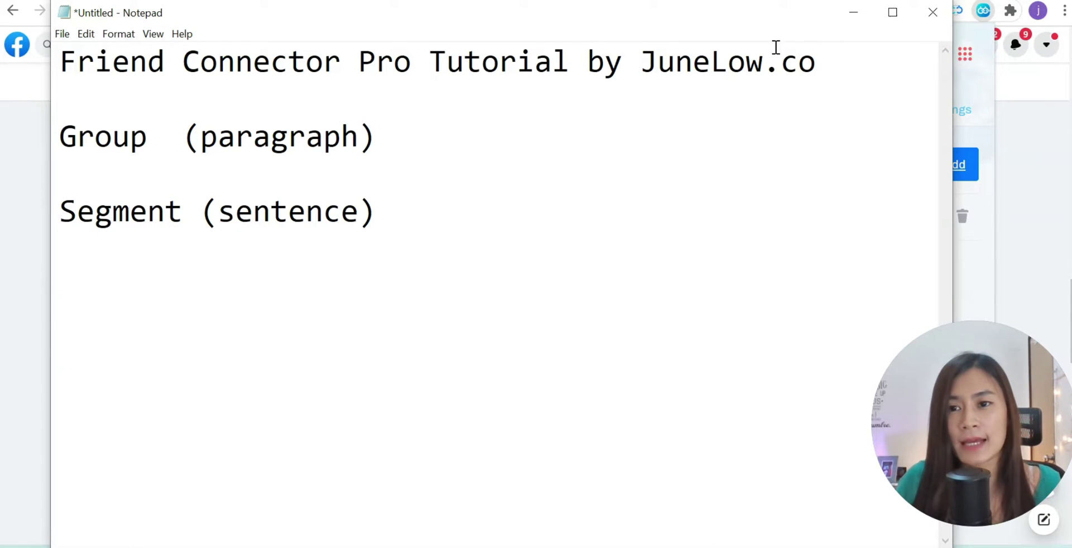
pyautogui.click(853, 22)
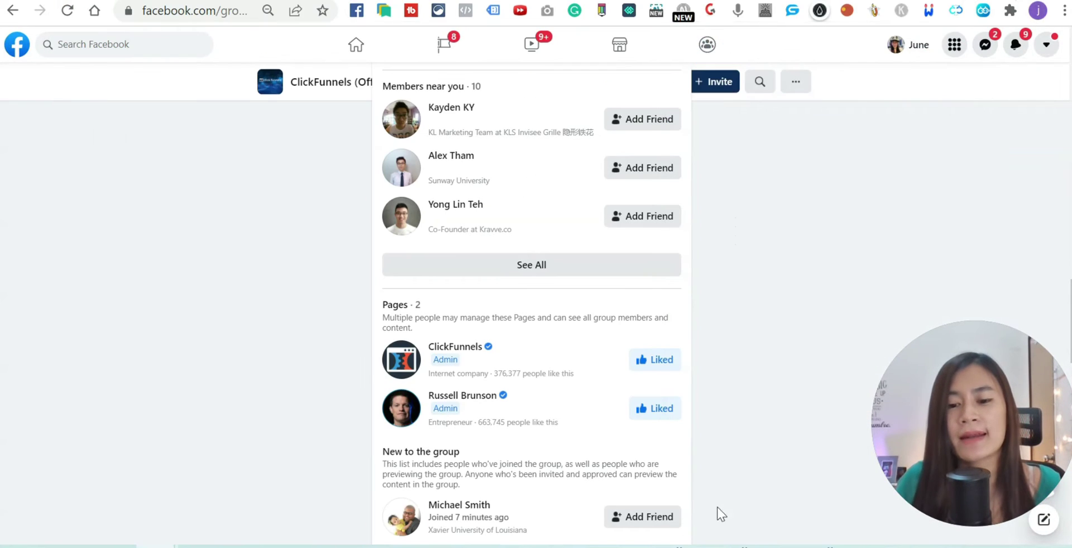
# Step: Create a second message segment in the Friend Connector Pro settings, titled "Intro Q - CF"
pyautogui.click(982, 11)
pyautogui.click(959, 53)
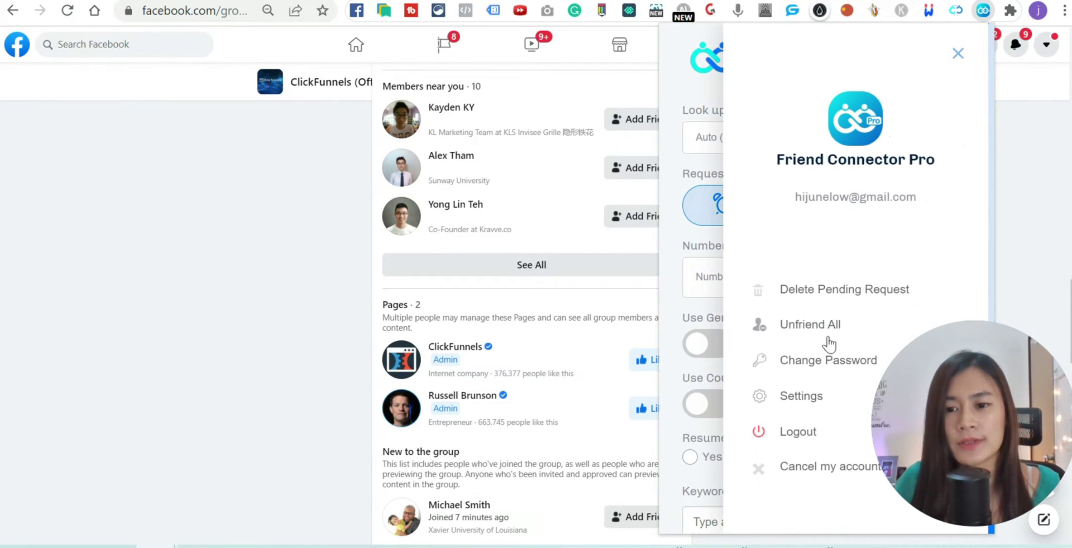
pyautogui.click(819, 397)
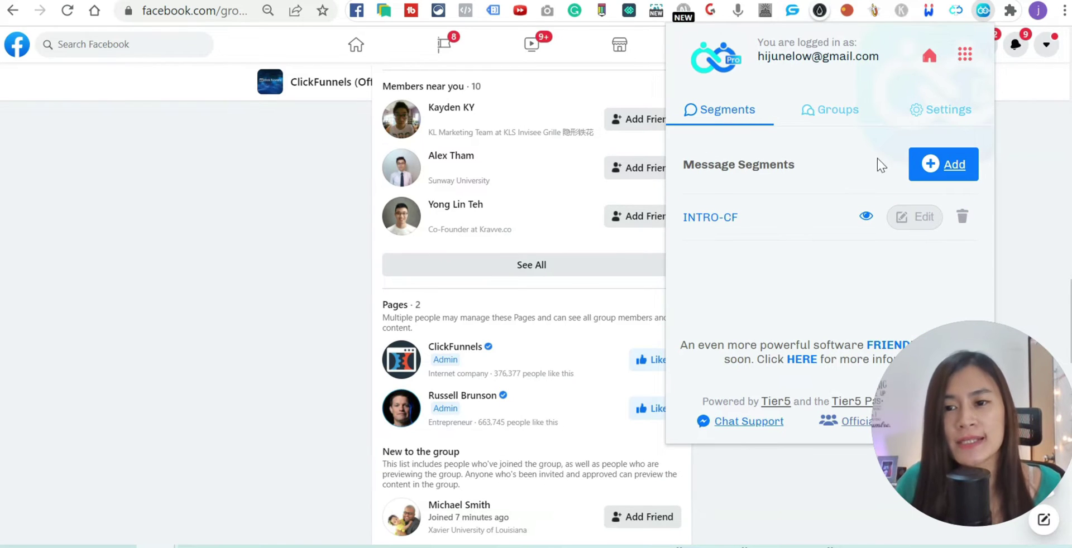
pyautogui.click(928, 167)
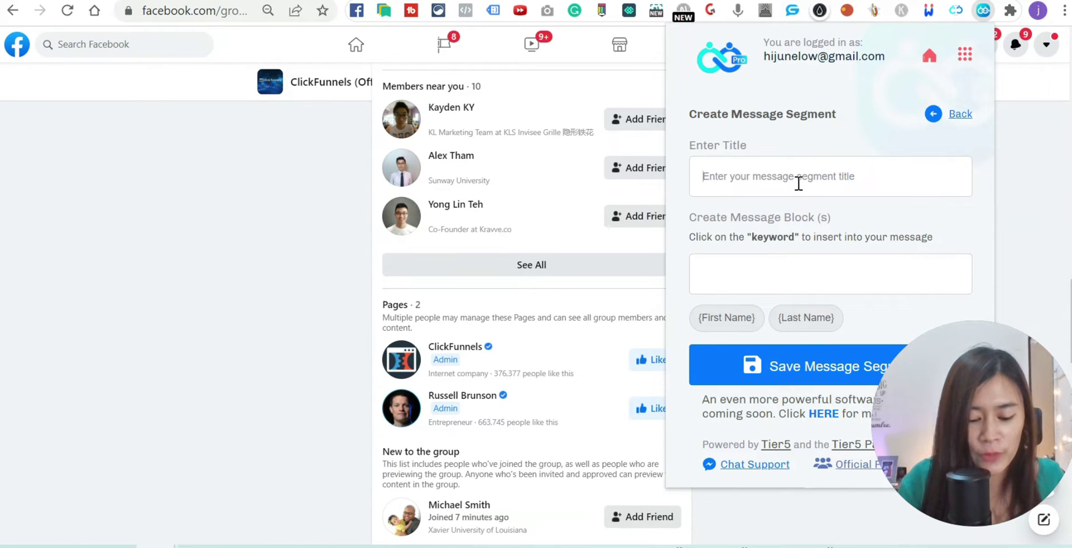
pyautogui.write('Qu')
pyautogui.press('BackSpace')
pyautogui.press('BackSpace')
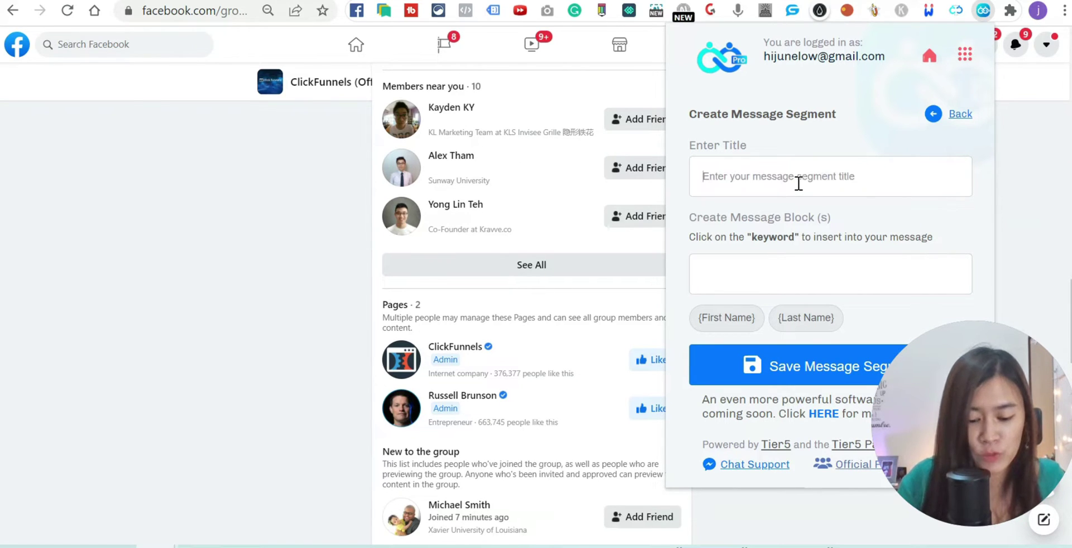
pyautogui.write('Intro Q')
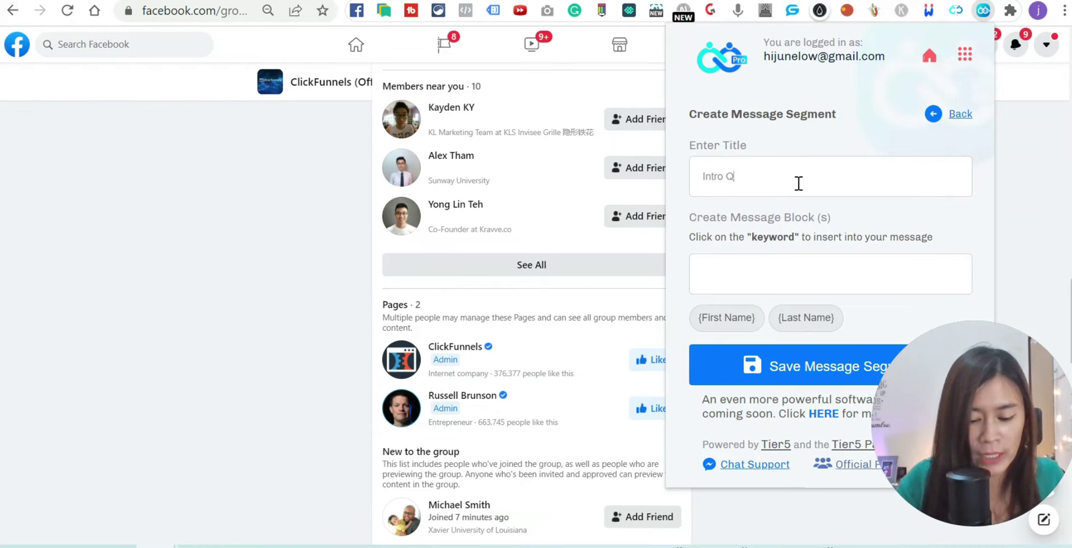
pyautogui.write(' - CF')
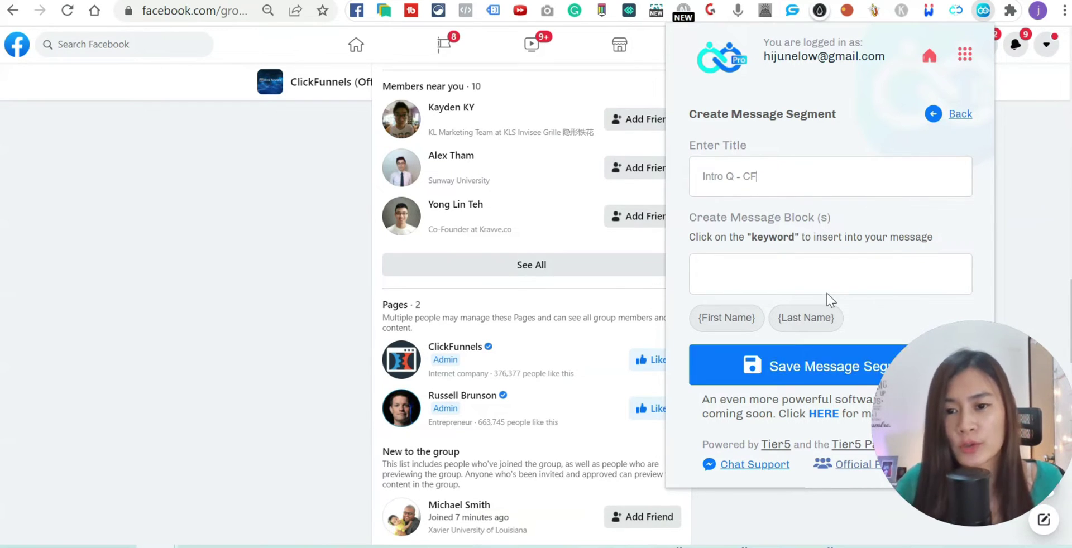
# Step: Add the message block "How is Clickfunnels working for you so far?" and save the message segment
pyautogui.write('Hw i')
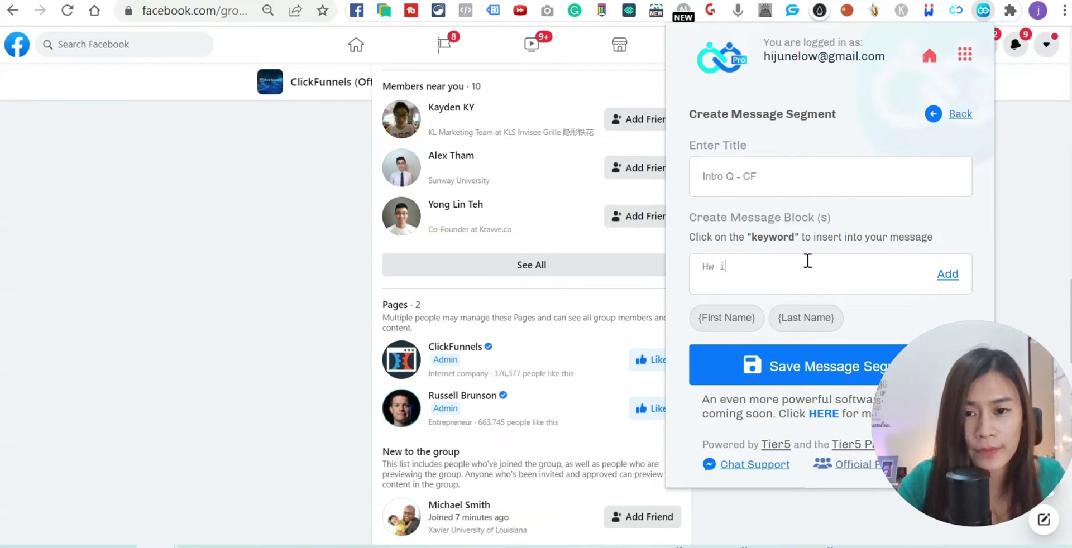
pyautogui.write('ow is ')
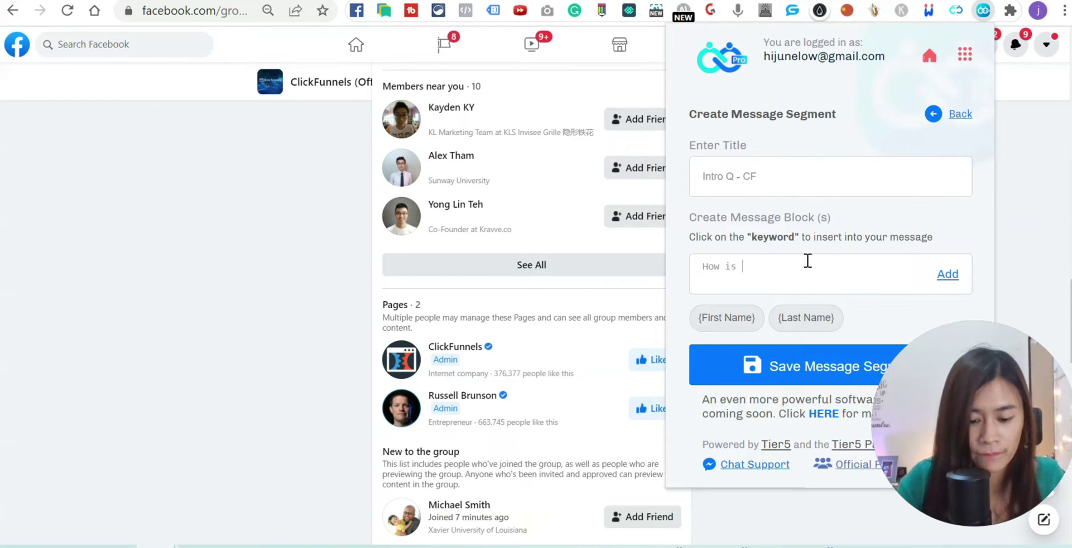
pyautogui.write('cl')
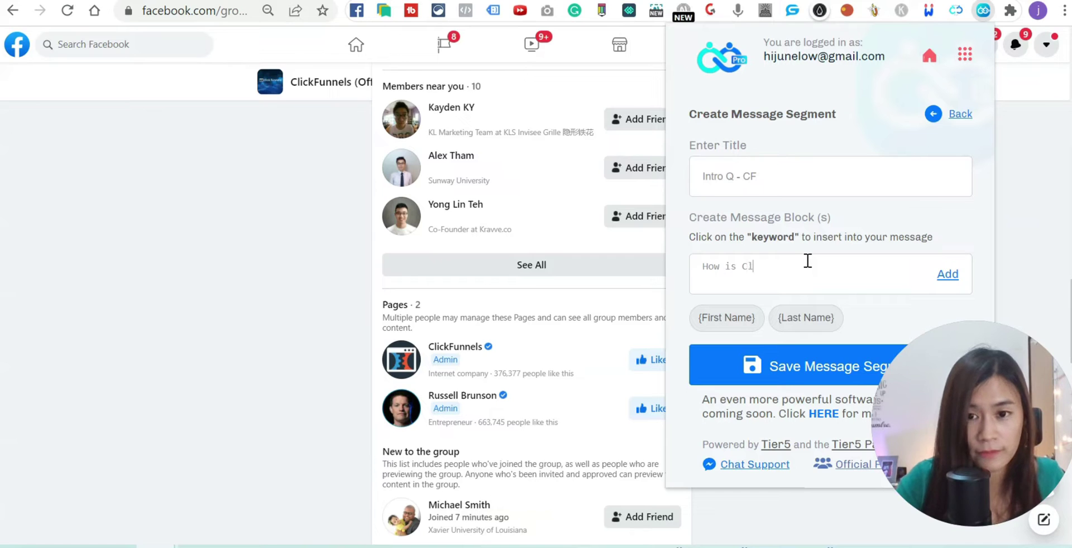
pyautogui.write('ickfunnels')
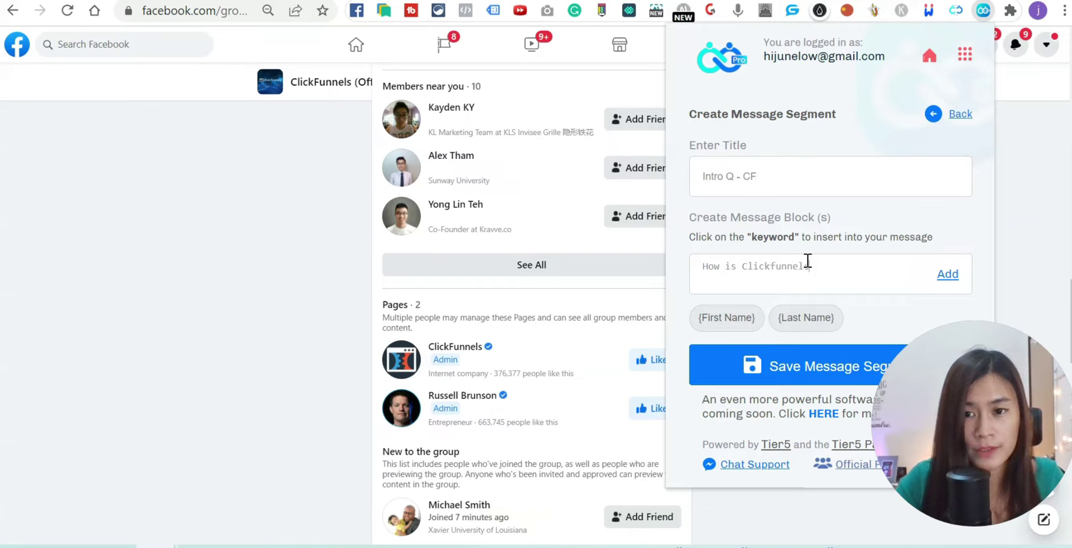
pyautogui.write(' working for you so ')
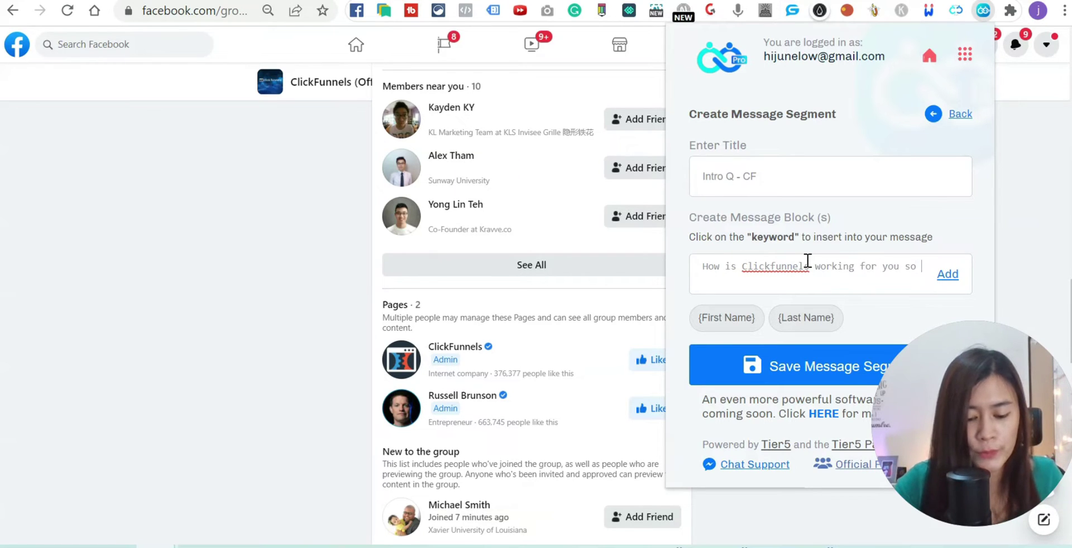
pyautogui.write('far?')
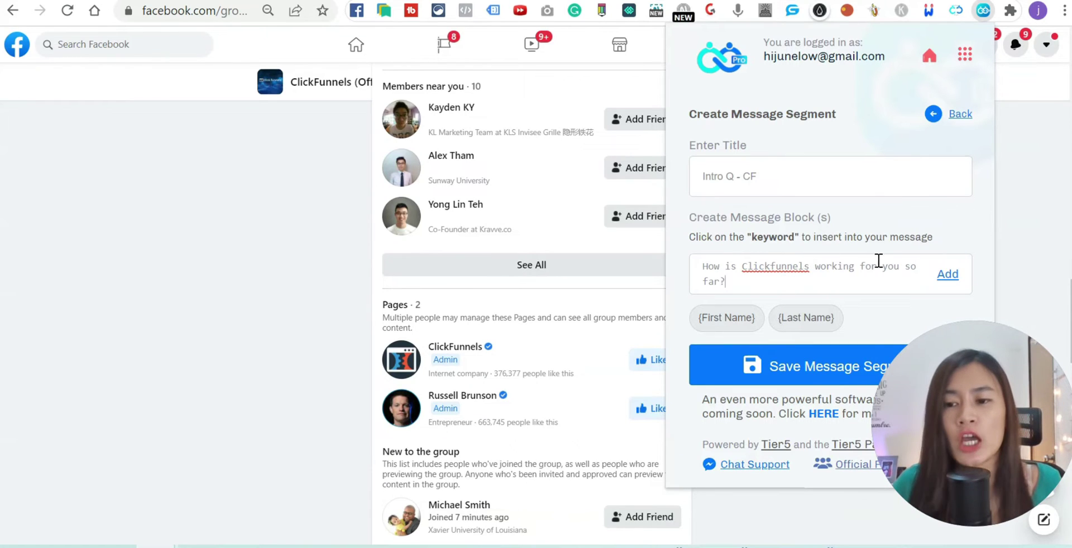
pyautogui.click(948, 281)
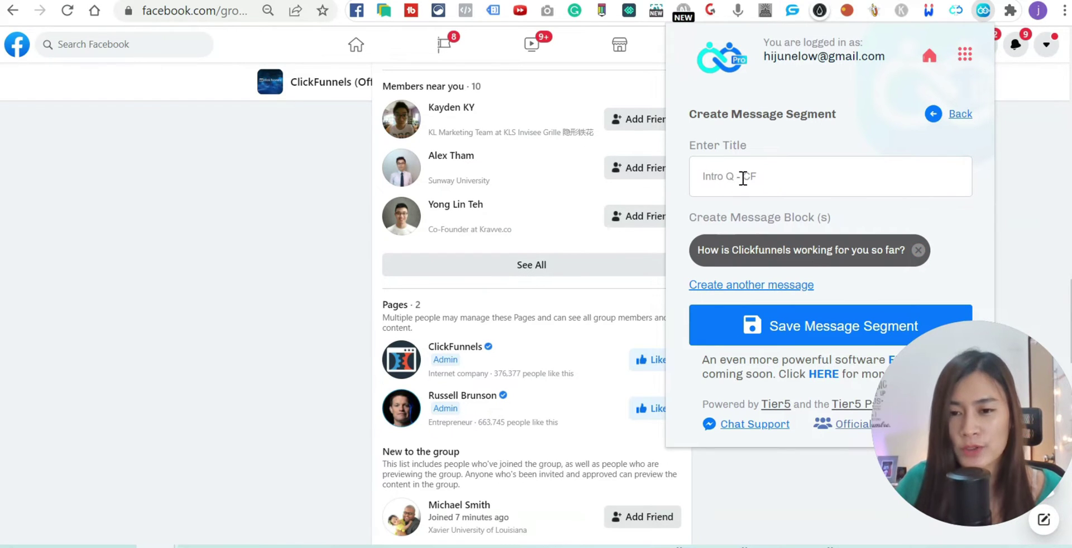
pyautogui.click(839, 338)
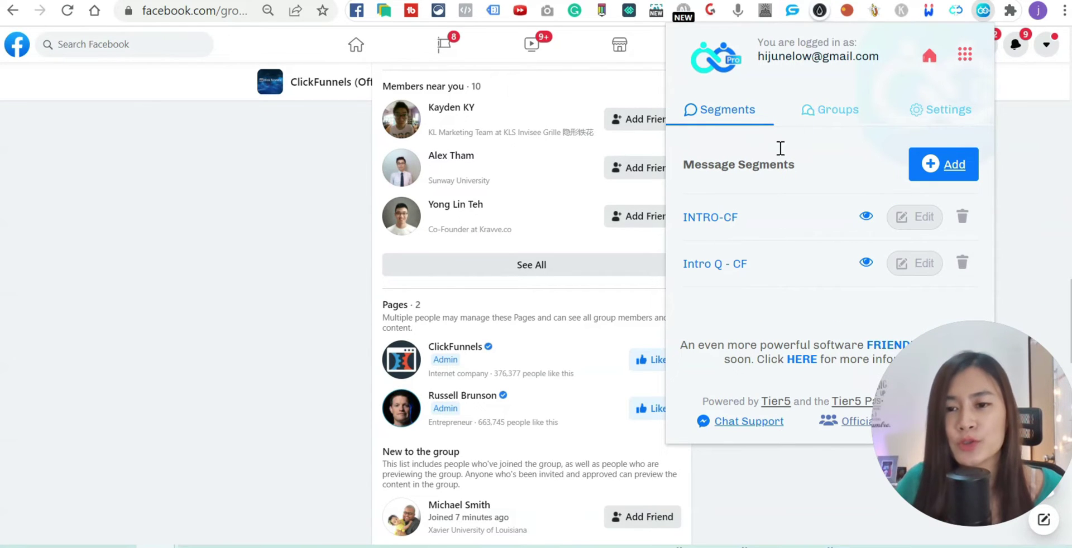
# Step: Create a new message group in Friend Connector Pro titled "COLD outreach - CF"
pyautogui.click(837, 109)
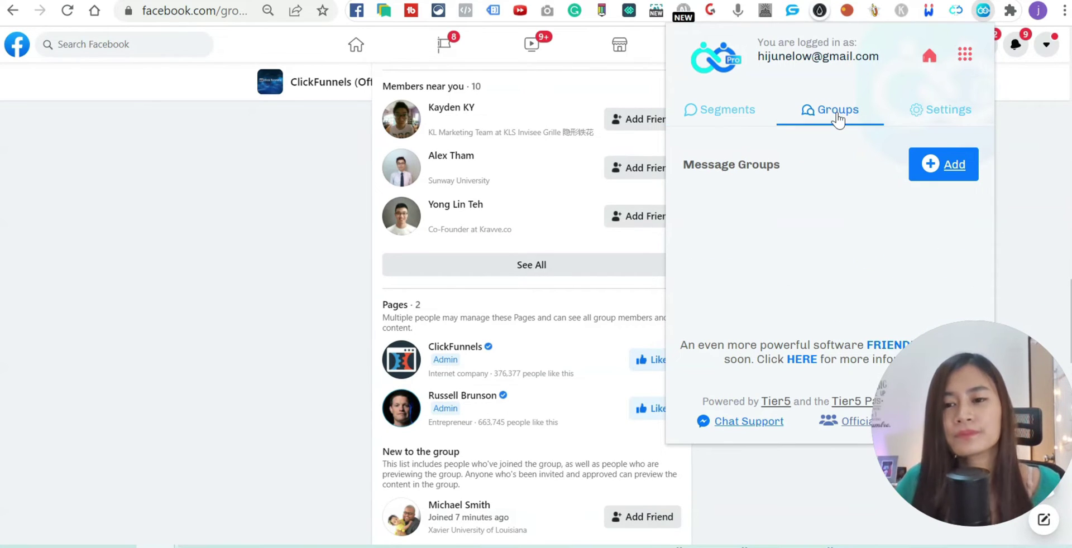
pyautogui.click(952, 164)
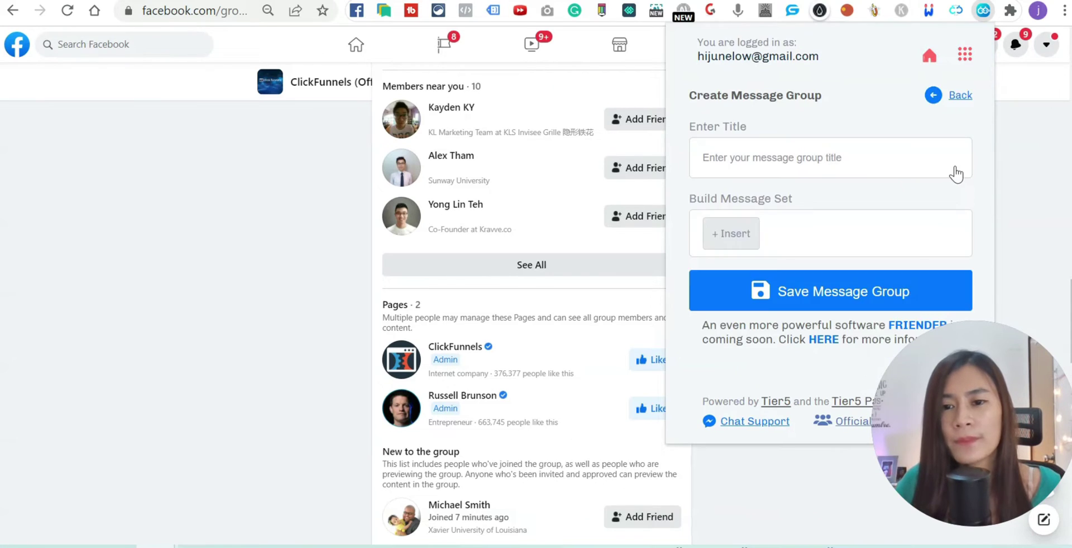
pyautogui.click(818, 183)
pyautogui.write('OUTREA')
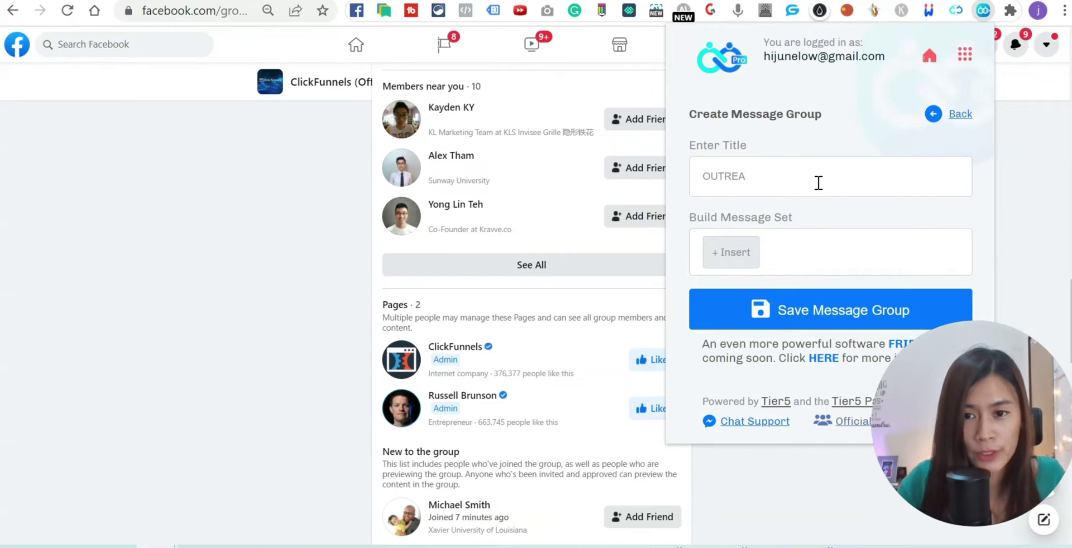
pyautogui.press('BackSpace')
pyautogui.press('BackSpace')
pyautogui.press('BackSpace')
pyautogui.press('BackSpace')
pyautogui.press('BackSpace')
pyautogui.press('BackSpace')
pyautogui.write('CO')
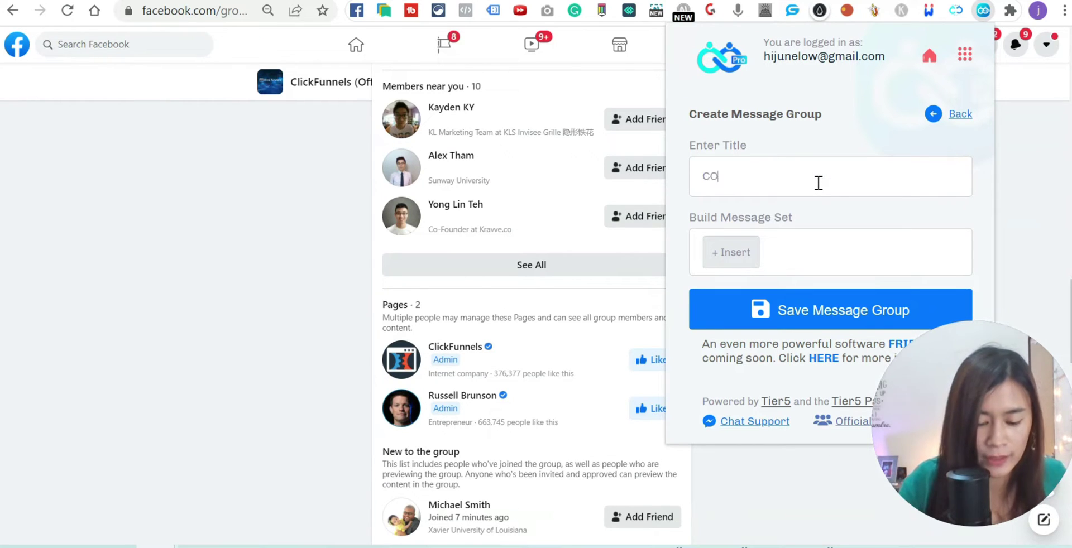
pyautogui.write('LD outreach ')
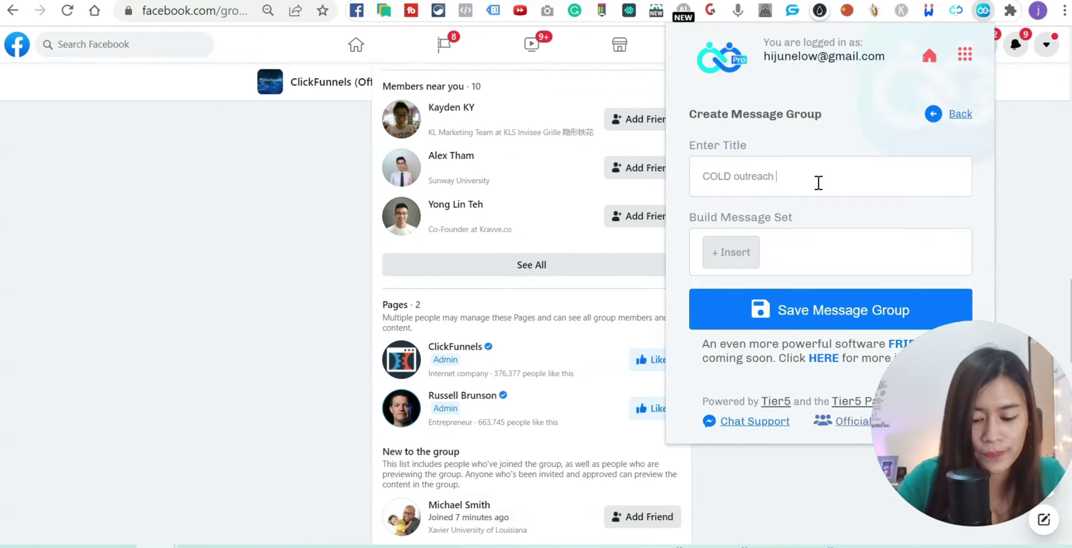
pyautogui.write('- CF')
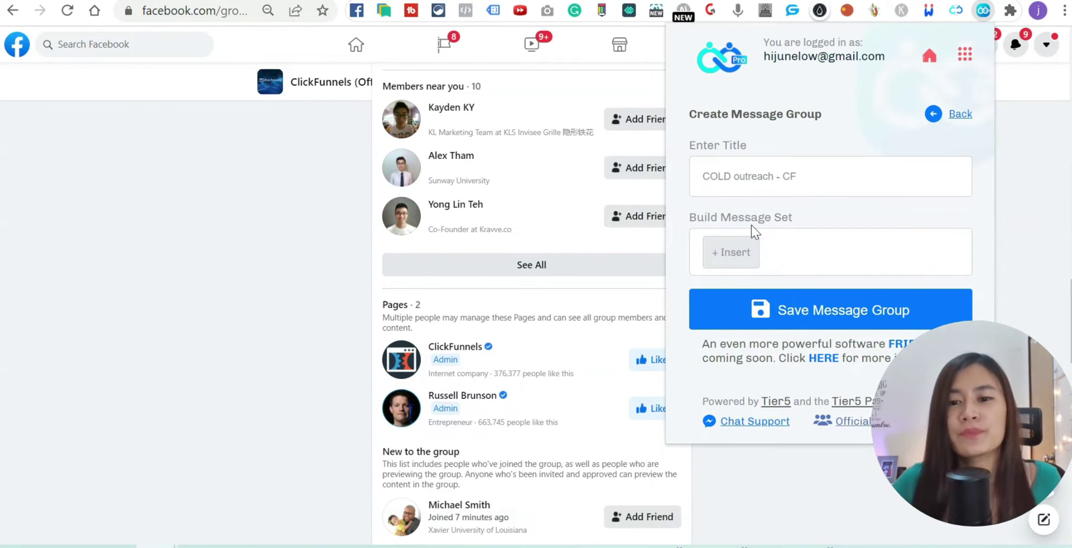
# Step: Build a message set from the INTRO-CF segment followed by the Intro Q - CF segment, and save the message group
pyautogui.click(716, 258)
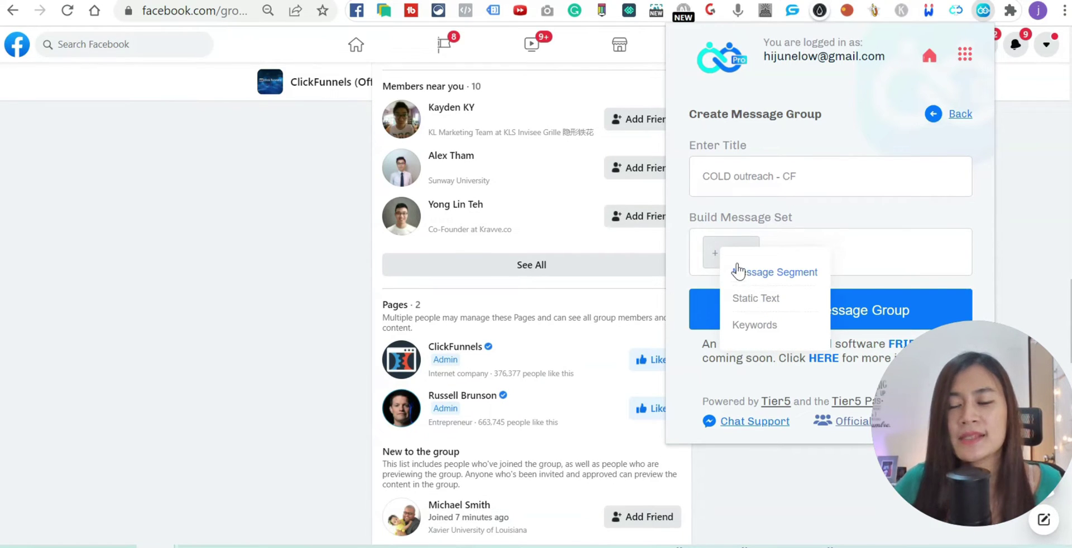
pyautogui.click(713, 256)
pyautogui.click(714, 258)
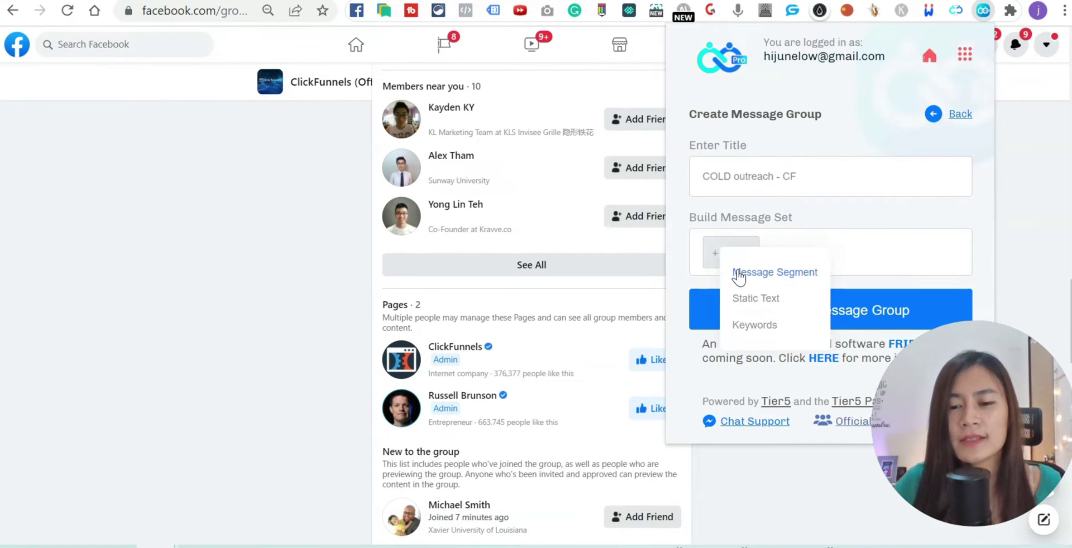
pyautogui.click(739, 275)
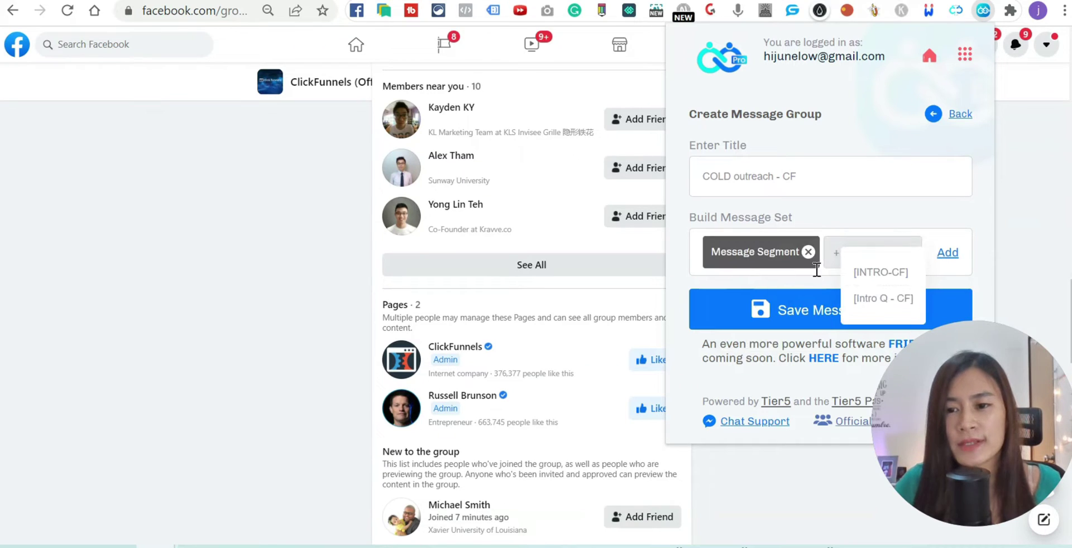
pyautogui.click(886, 275)
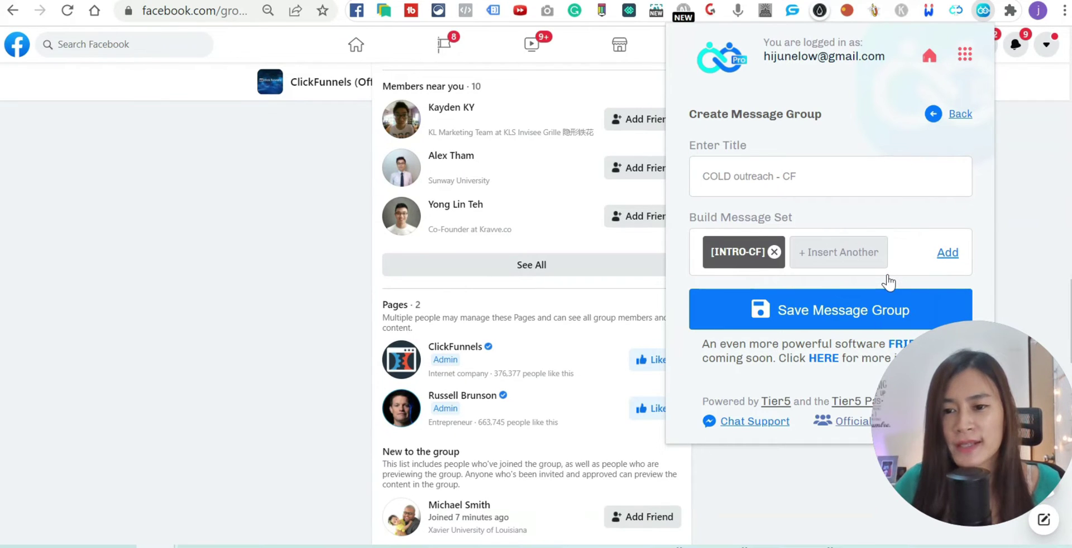
pyautogui.click(829, 262)
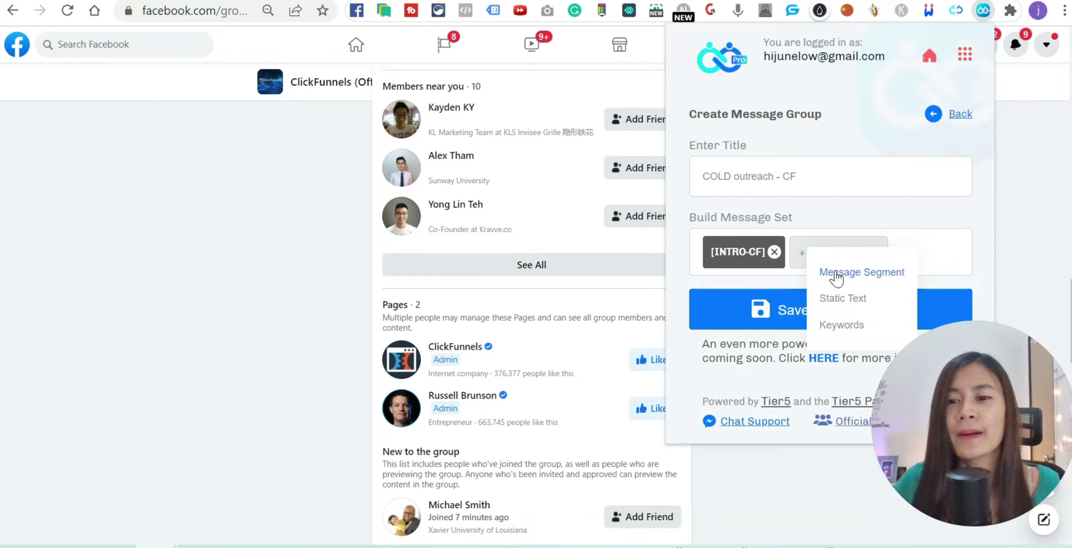
pyautogui.click(836, 274)
pyautogui.click(768, 341)
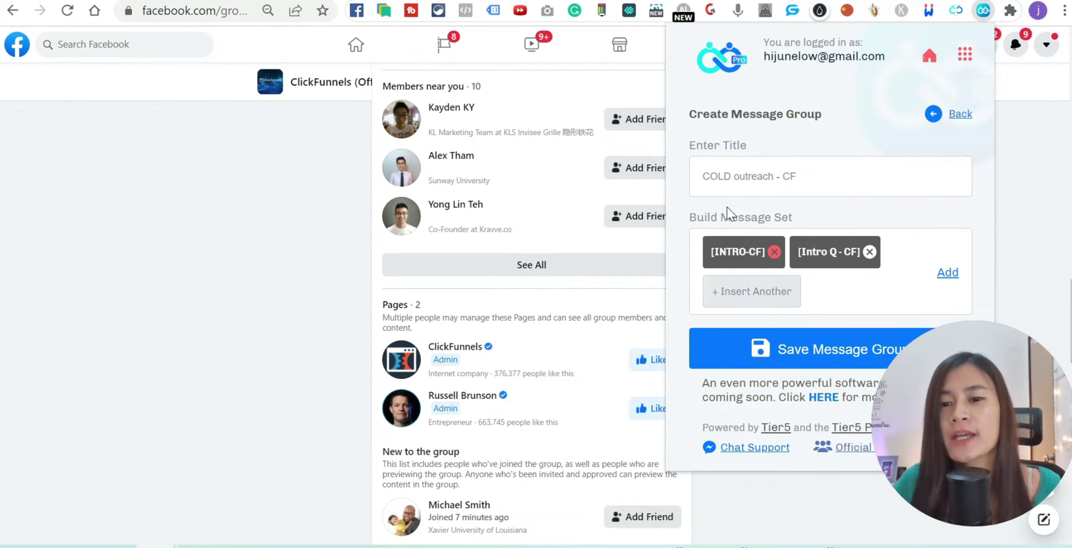
pyautogui.click(947, 275)
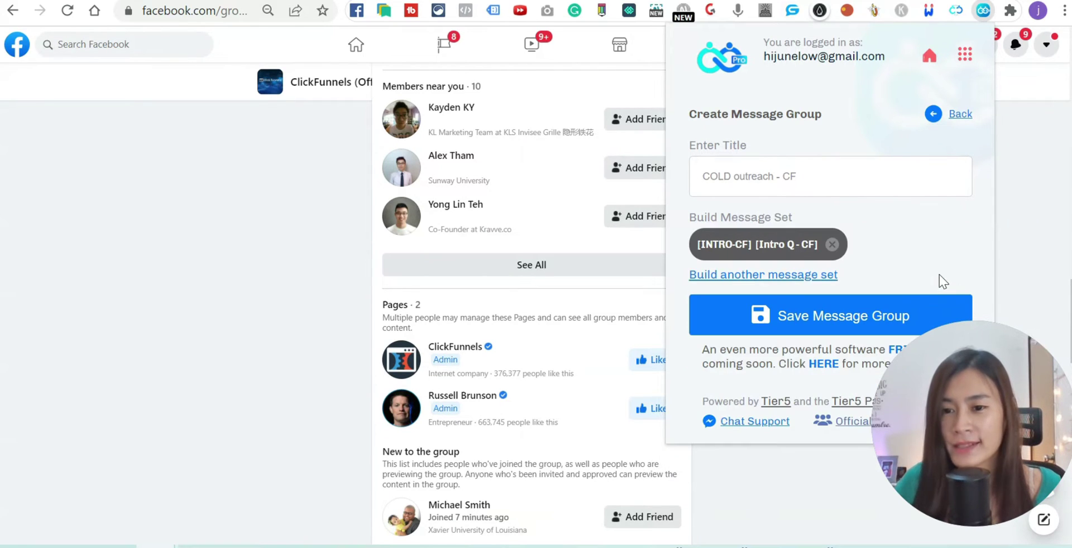
pyautogui.click(847, 329)
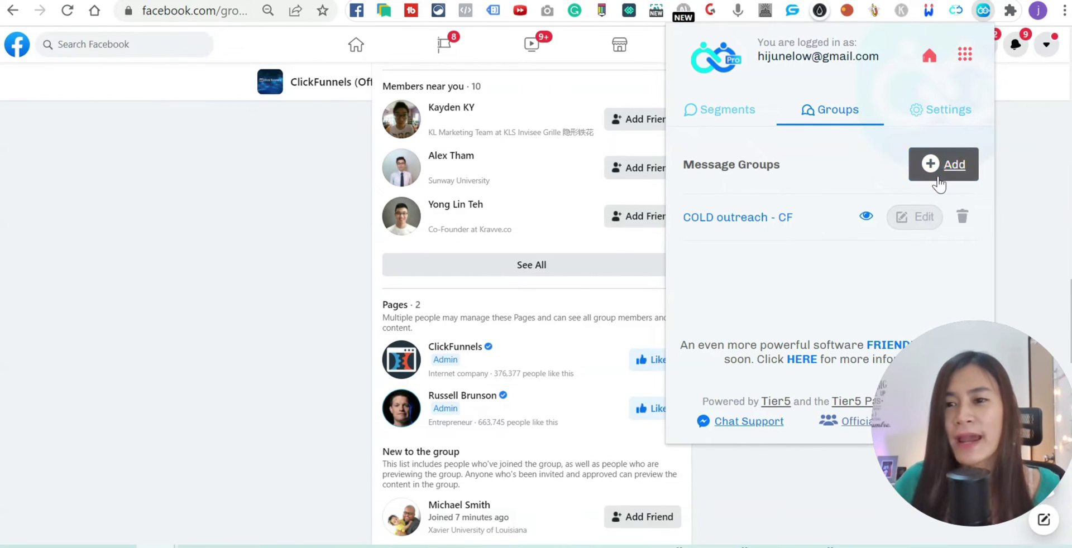
# Step: Reopen Friend Connector Pro on the ClickFunnels (Official) members page and set a 3-minute look up interval with 30 requests
pyautogui.click(1018, 180)
pyautogui.scroll(10, 537, 229)
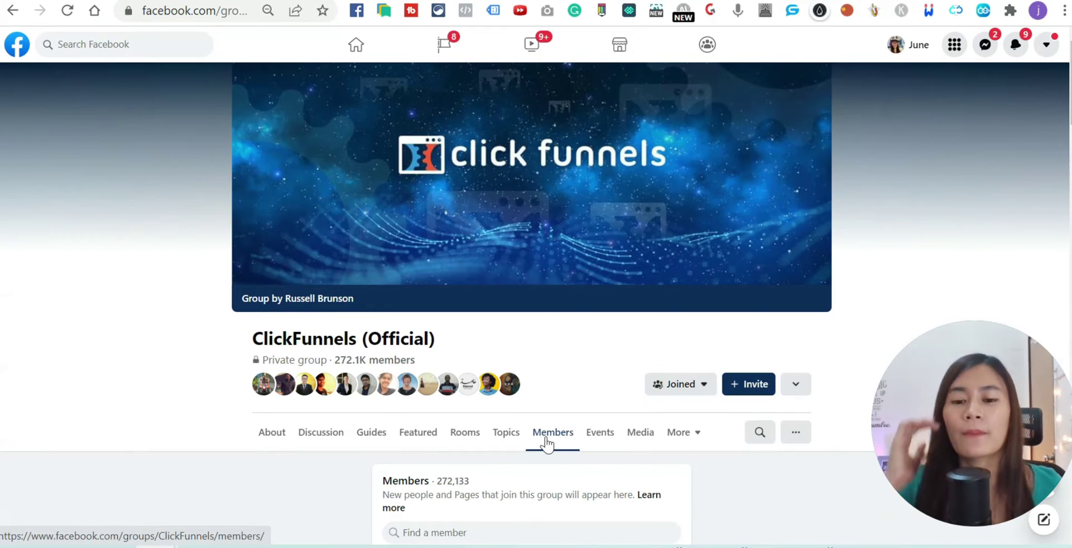
pyautogui.scroll(-3, 567, 397)
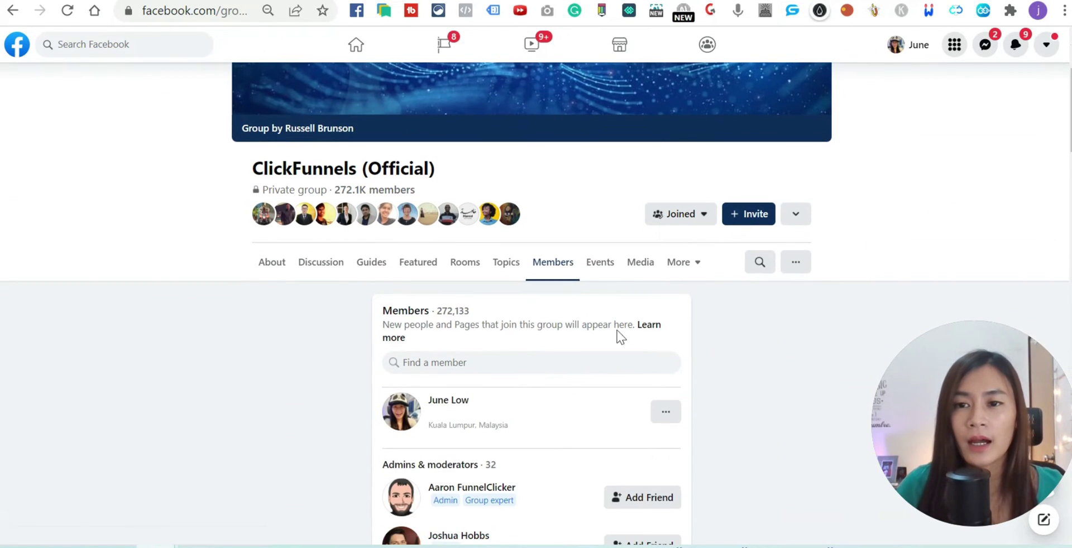
pyautogui.click(983, 12)
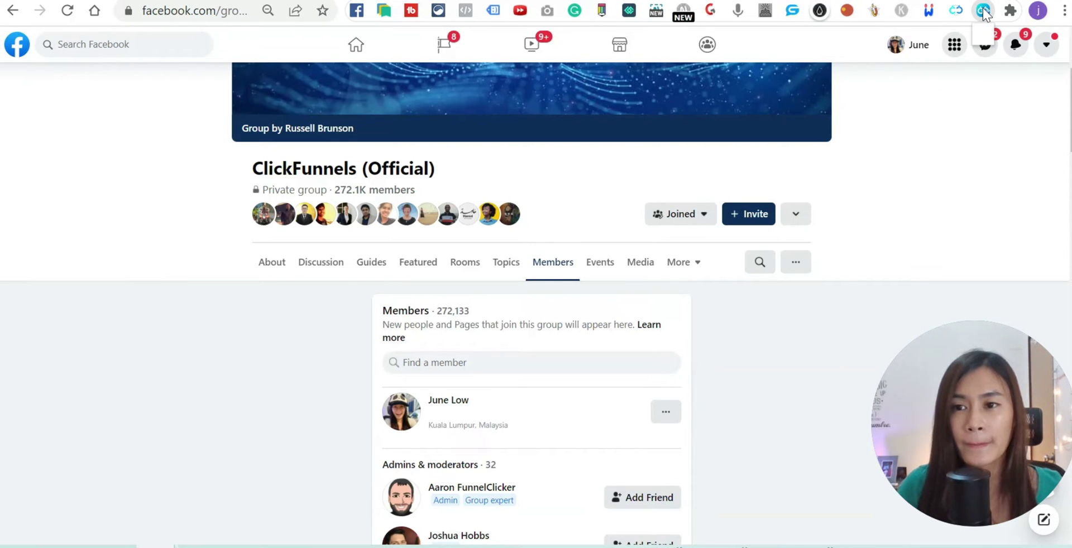
pyautogui.click(812, 140)
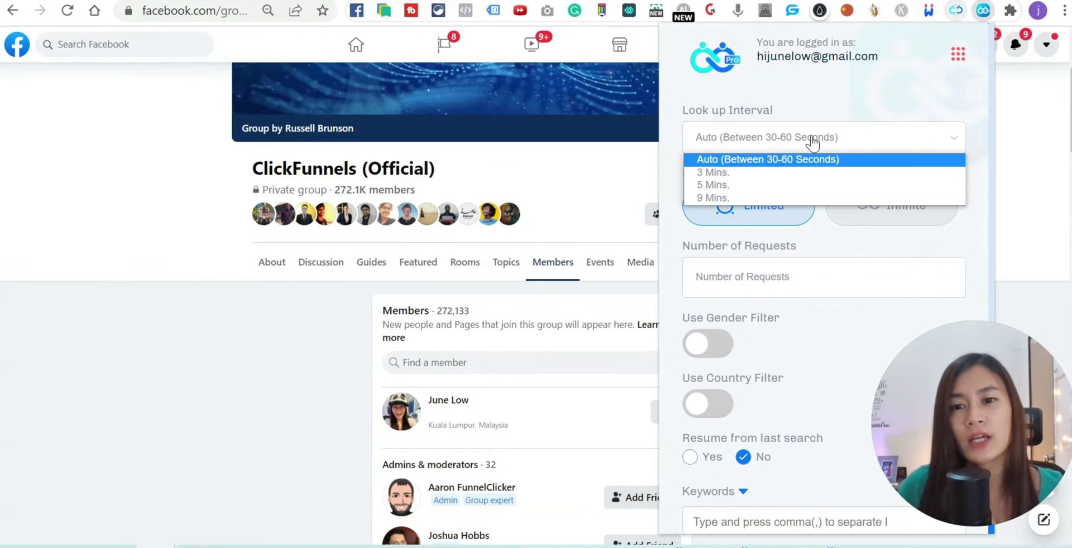
pyautogui.click(793, 178)
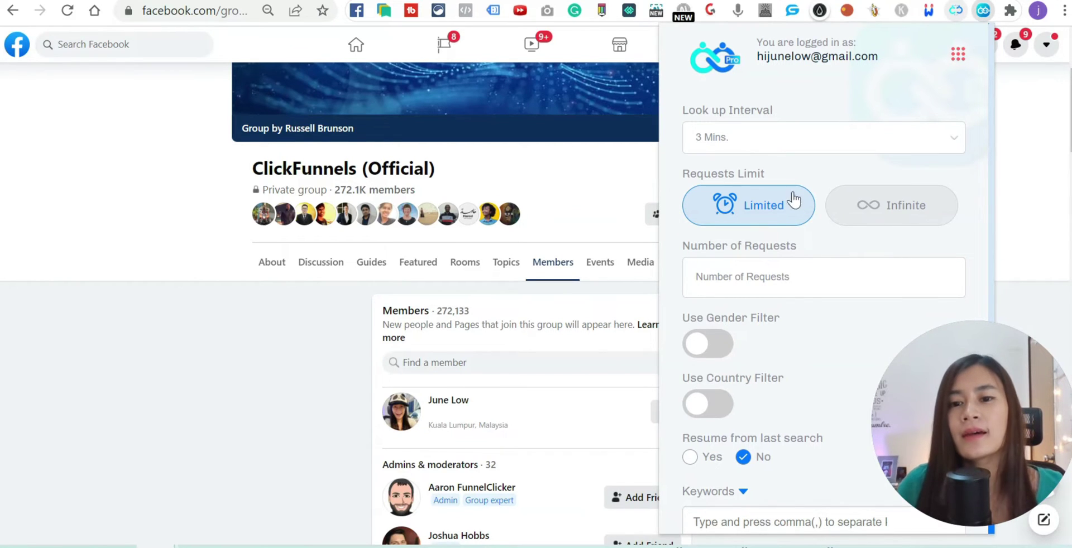
pyautogui.click(784, 287)
pyautogui.write('30')
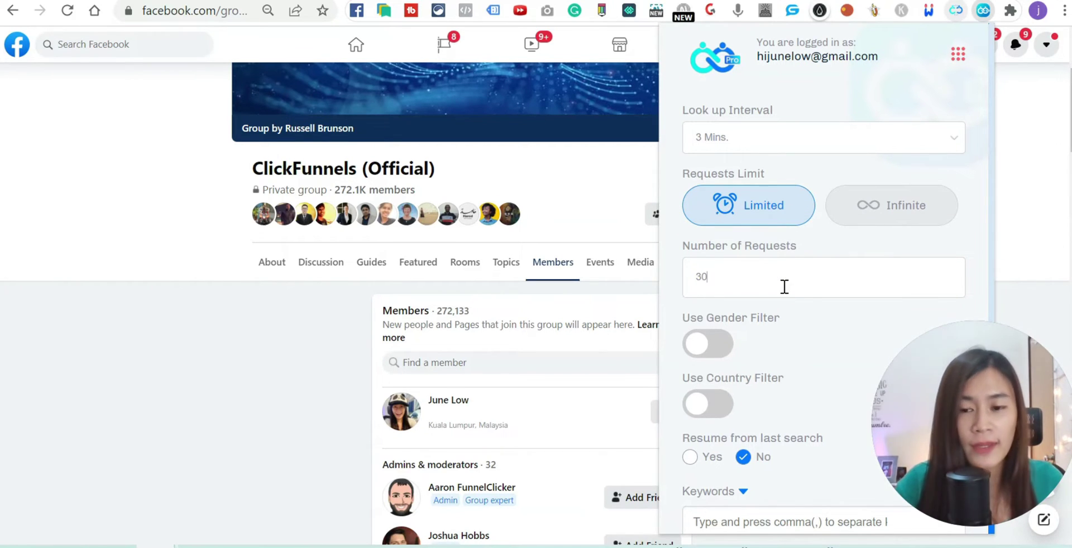
# Step: Add "owner", "coach" and "ceo" as keywords for filtering the group members
pyautogui.scroll(-2, 771, 282)
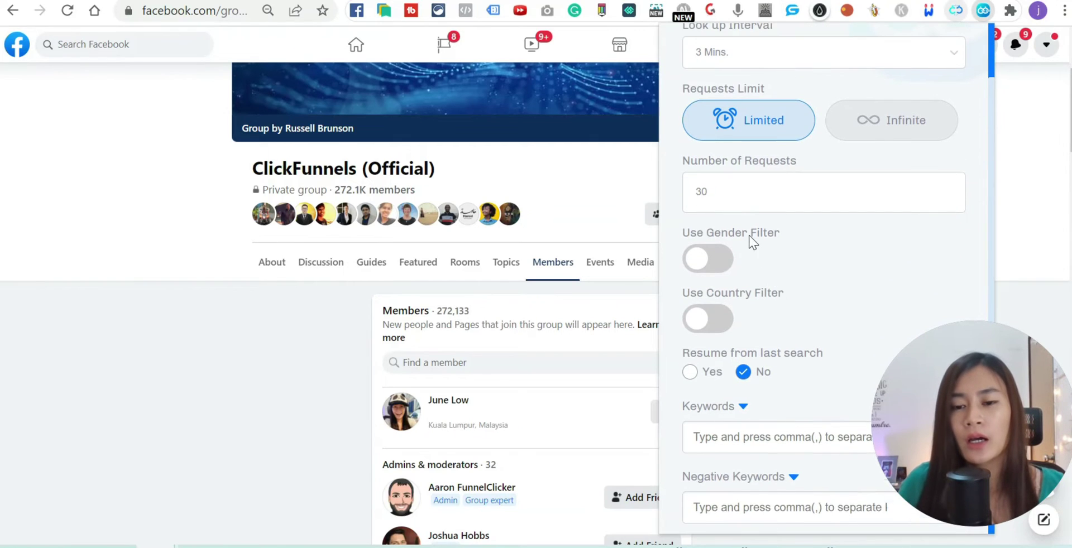
pyautogui.scroll(-1, 746, 224)
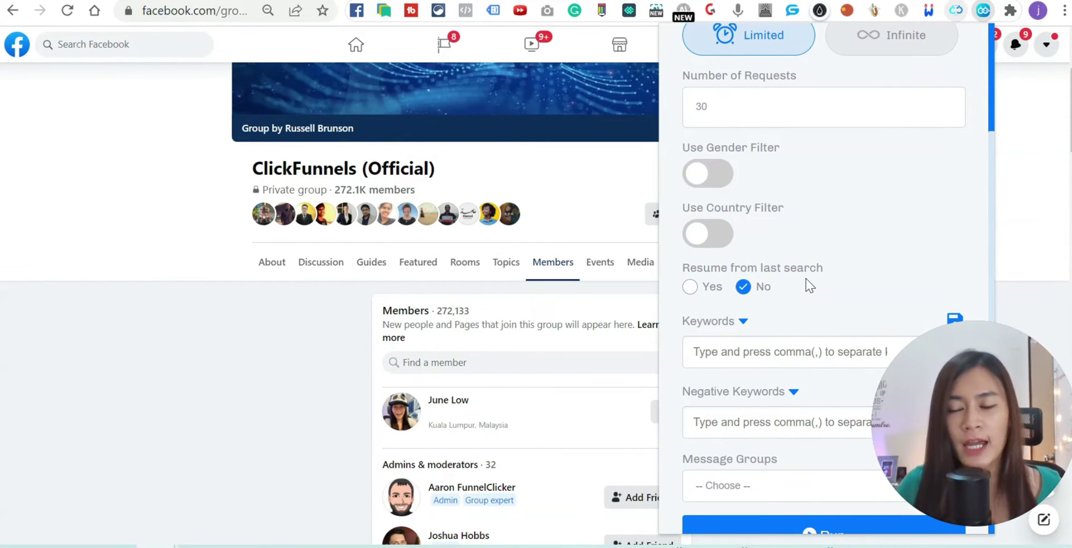
pyautogui.scroll(-2, 793, 294)
pyautogui.click(774, 229)
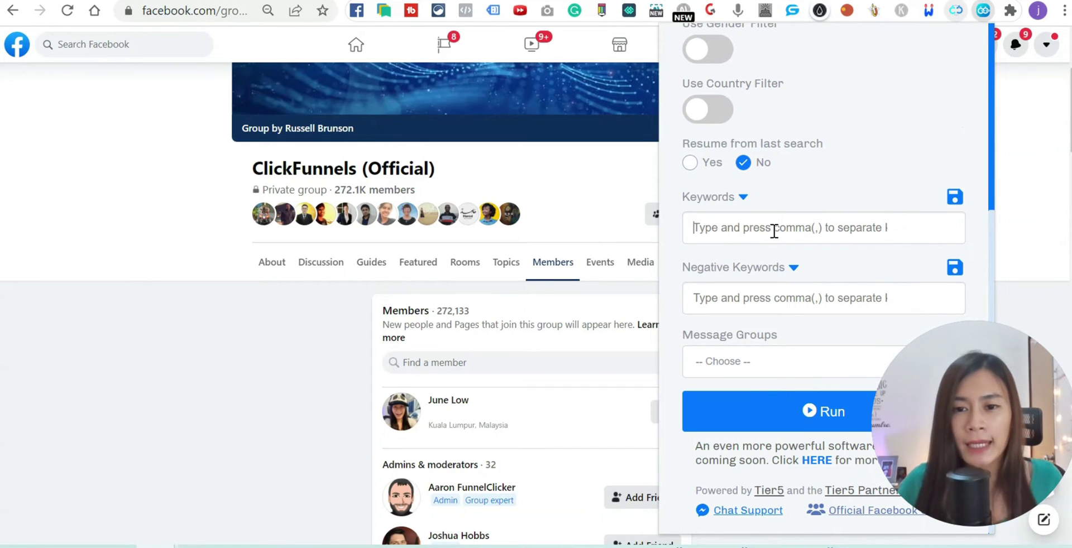
pyautogui.write('owner,c')
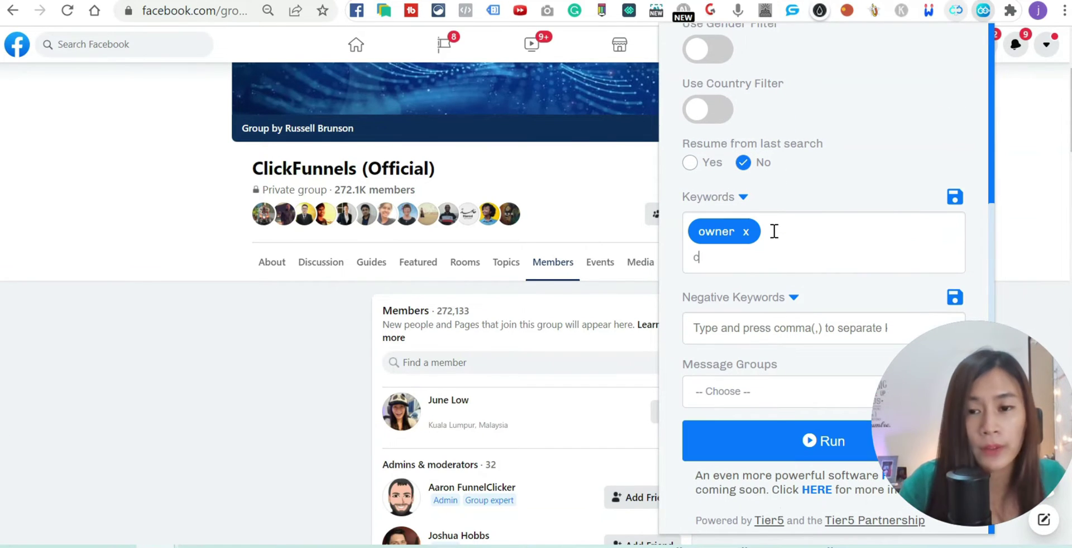
pyautogui.write('oach')
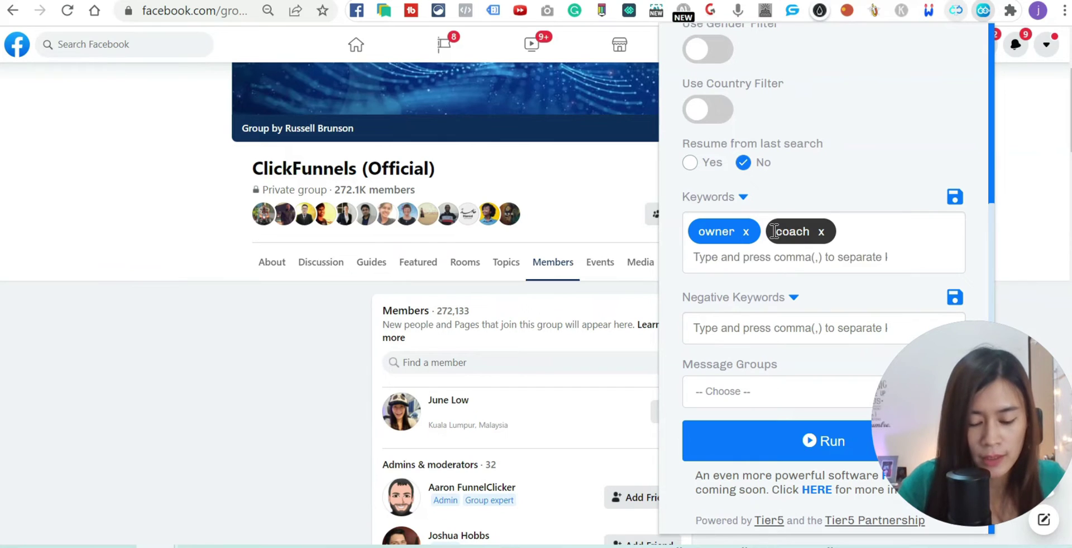
pyautogui.write(',ceo,')
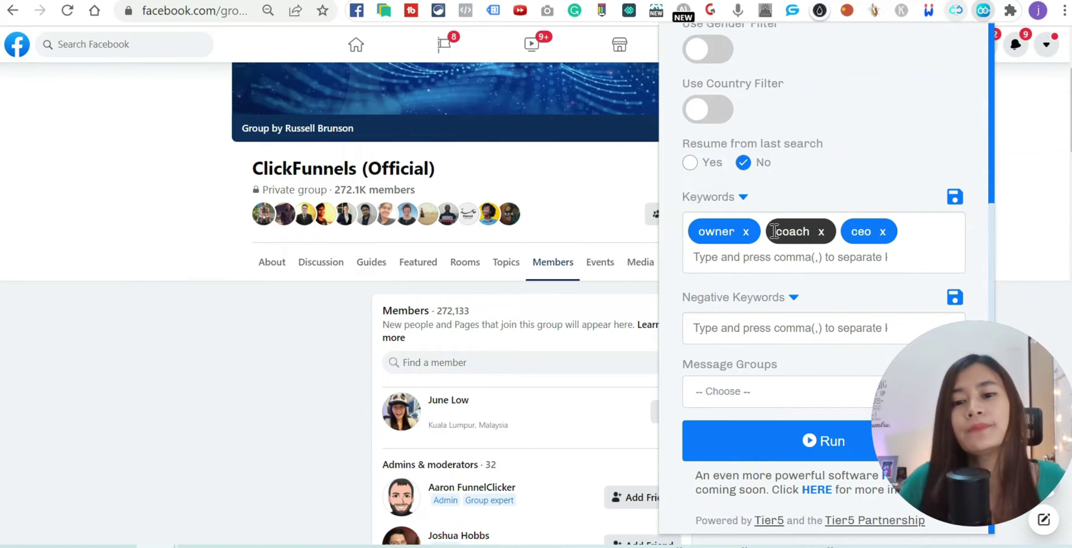
# Step: Add "affiliate marketer" as a negative keyword
pyautogui.scroll(-1, 786, 245)
pyautogui.scroll(-1, 786, 244)
pyautogui.click(771, 291)
pyautogui.write('aff')
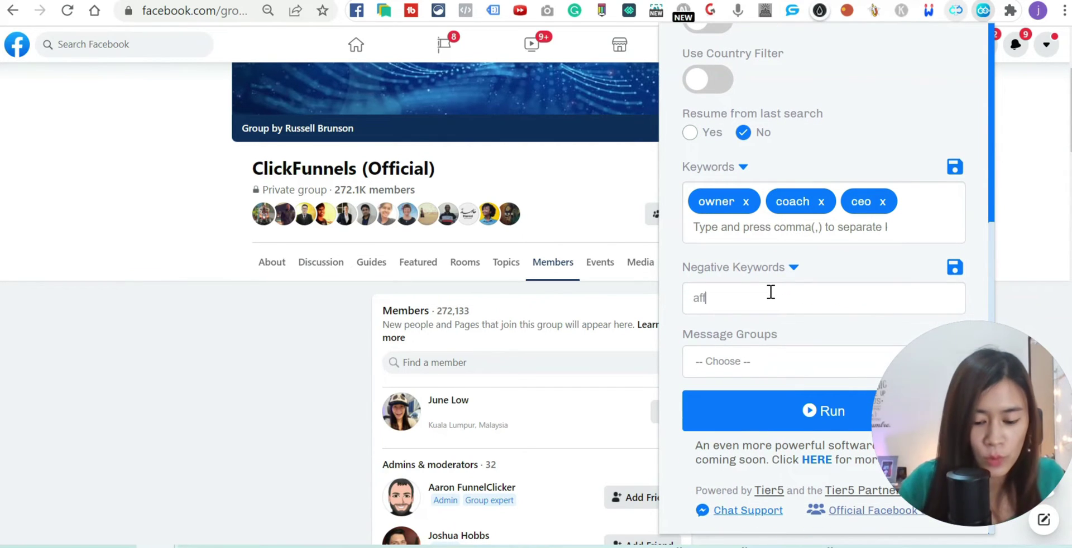
pyautogui.write('iliate marketer')
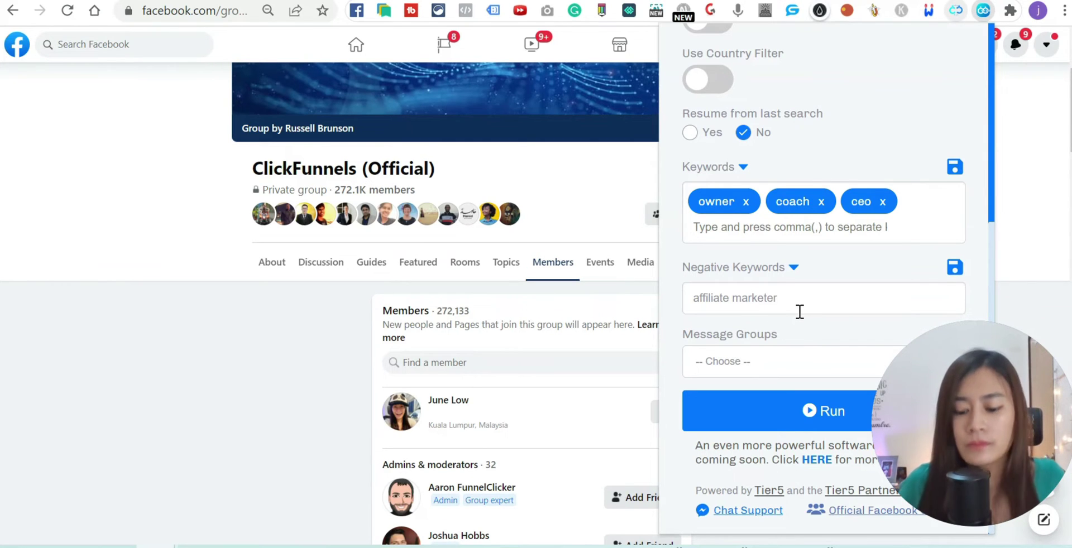
pyautogui.write(',')
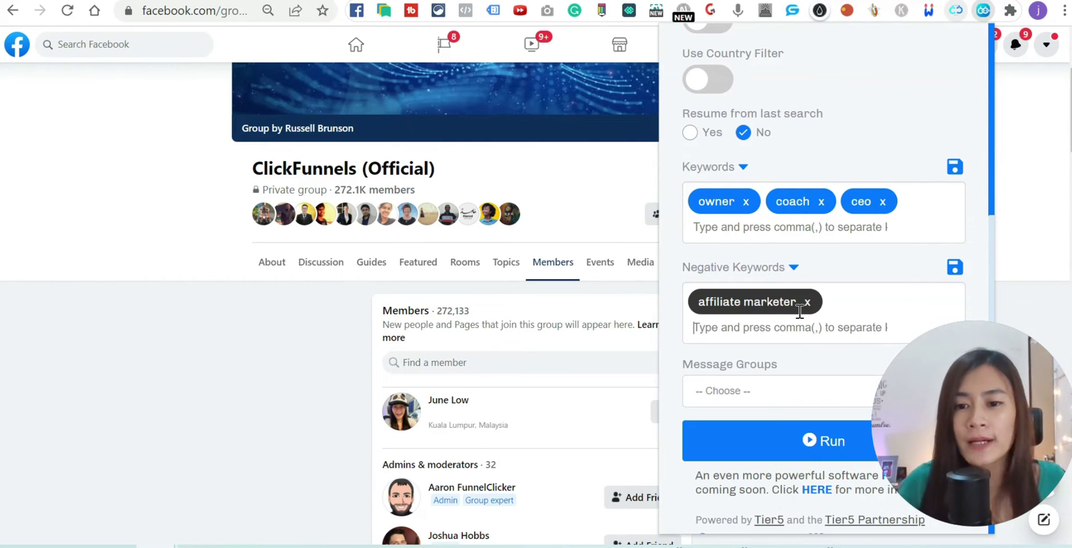
# Step: Choose the "COLD outreach - CF" message group and run the friend requests on the member list
pyautogui.scroll(-1, 790, 339)
pyautogui.click(748, 362)
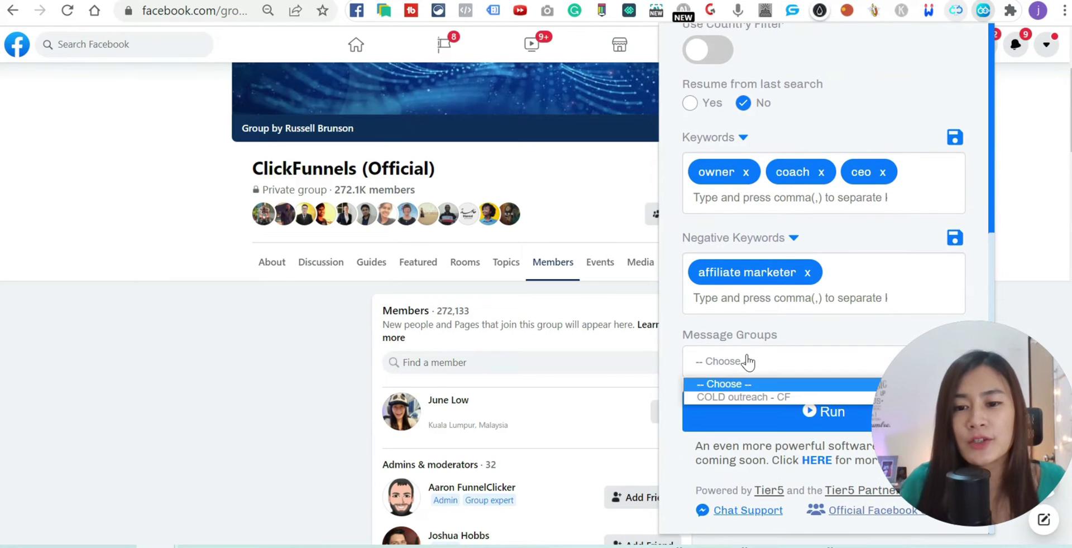
pyautogui.click(744, 398)
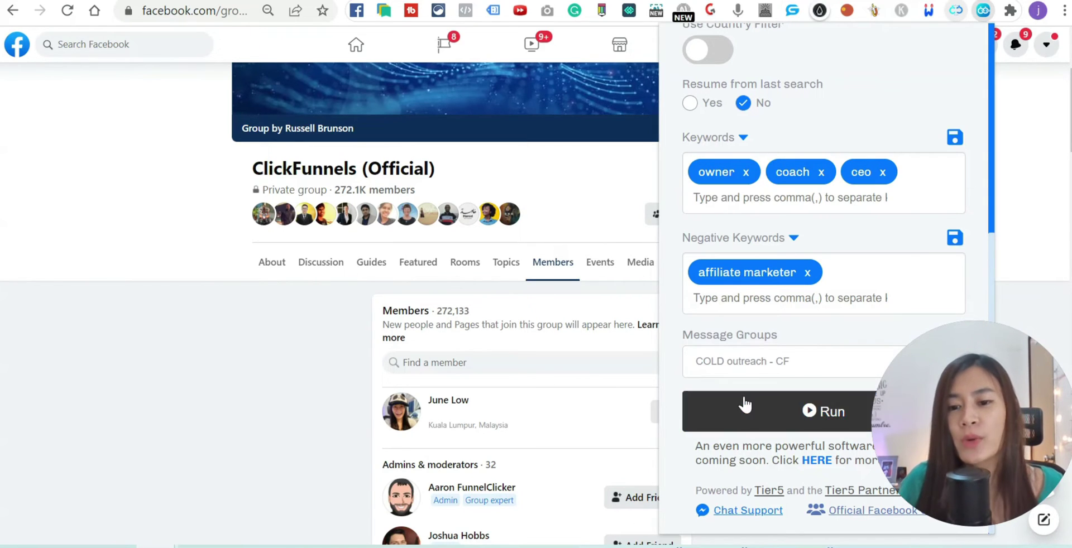
pyautogui.click(751, 373)
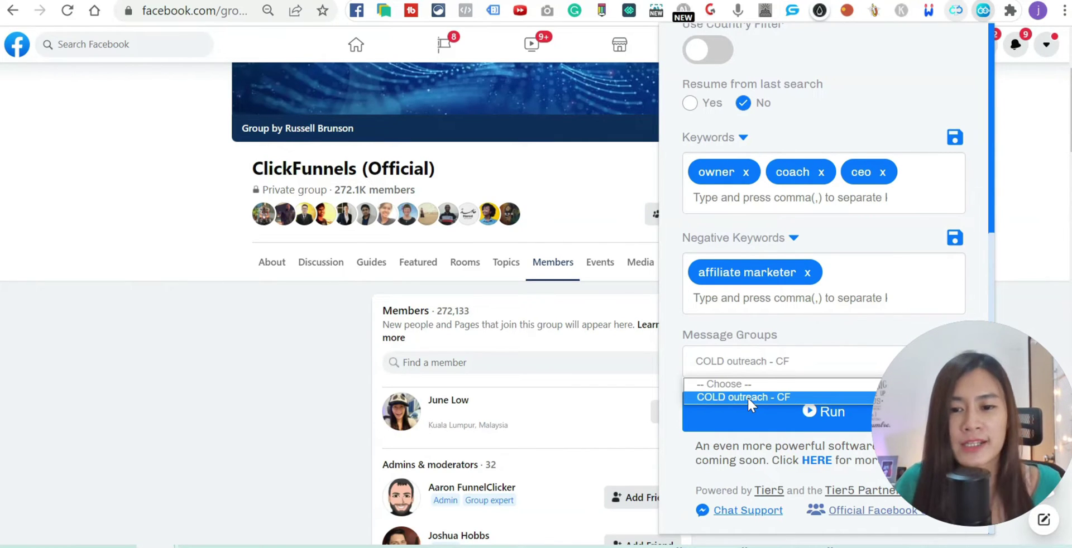
pyautogui.click(747, 396)
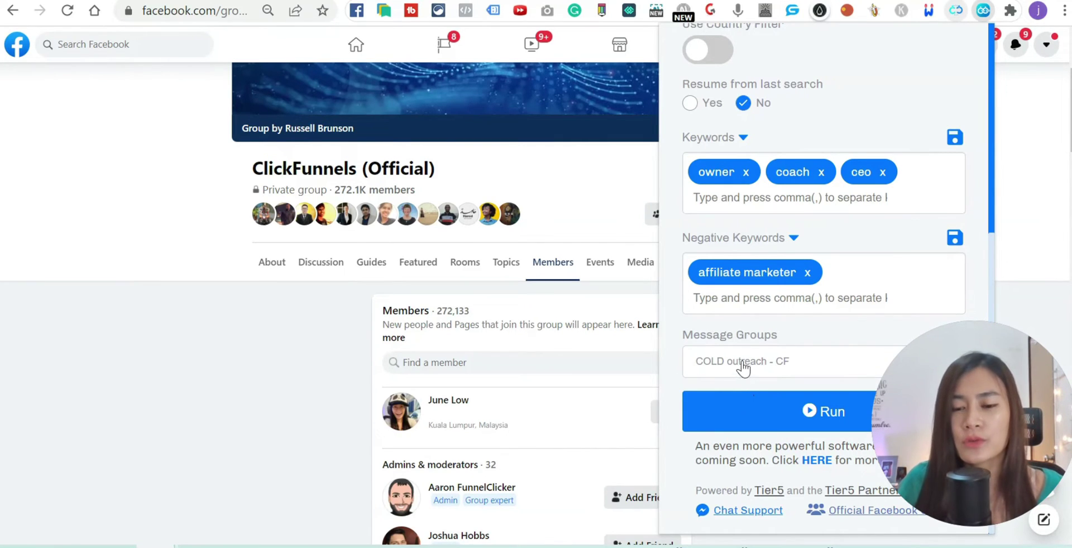
pyautogui.click(777, 411)
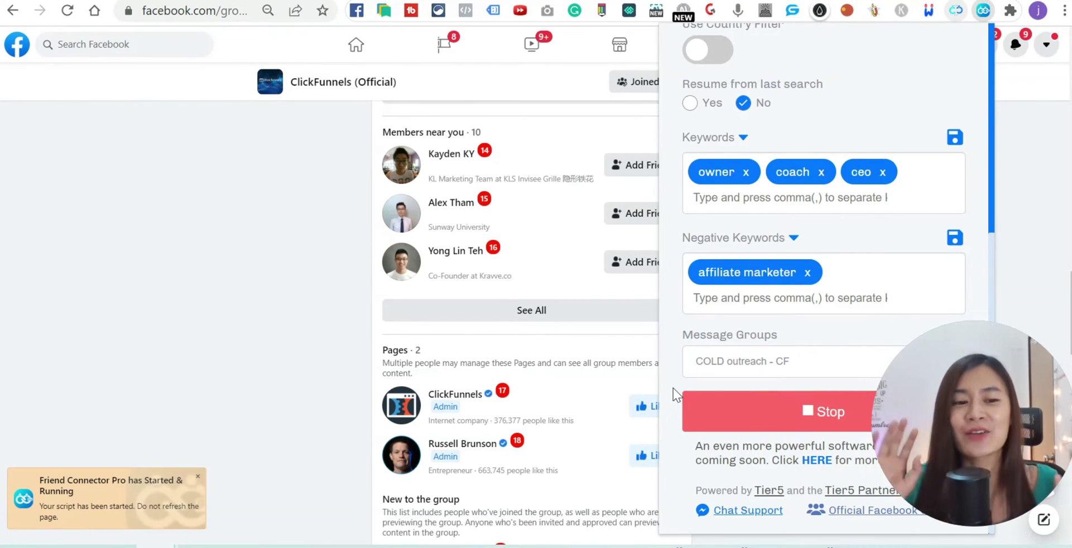
pyautogui.scroll(-6, 578, 371)
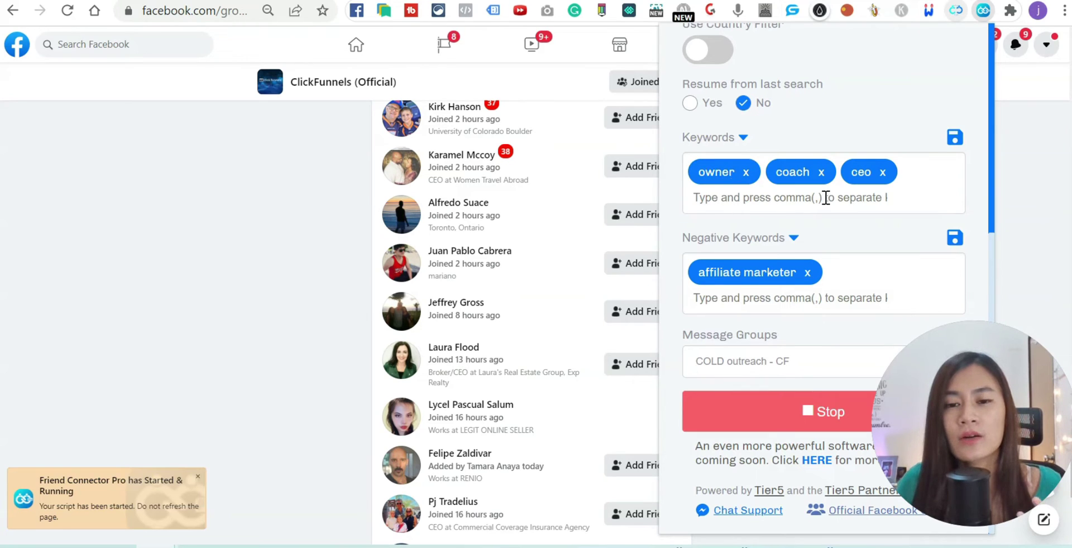
# Step: Examine the group's member list to follow which members are numbered and sent friend requests during the run
pyautogui.scroll(3, 627, 229)
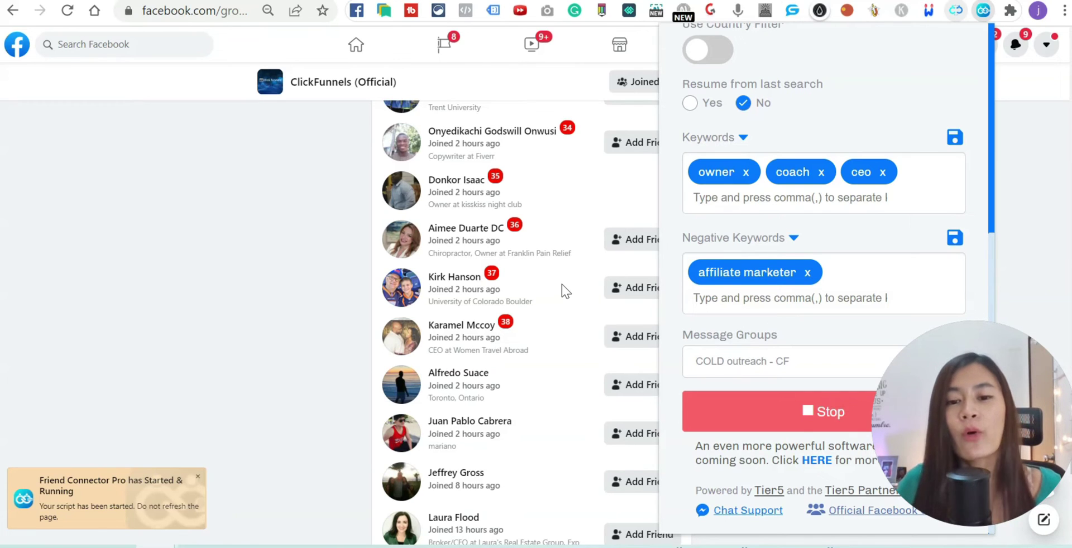
pyautogui.scroll(3, 741, 229)
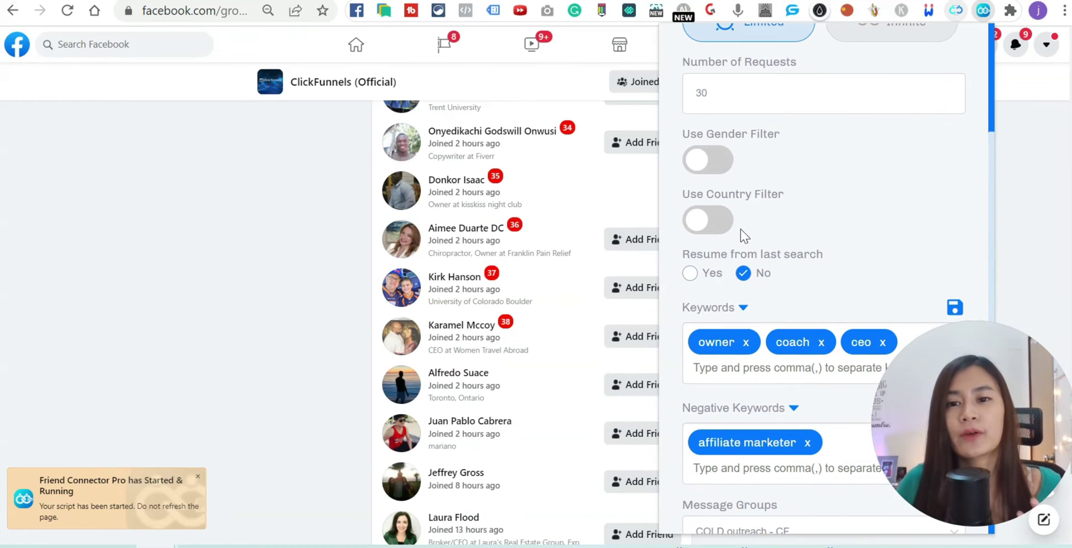
pyautogui.scroll(5, 564, 229)
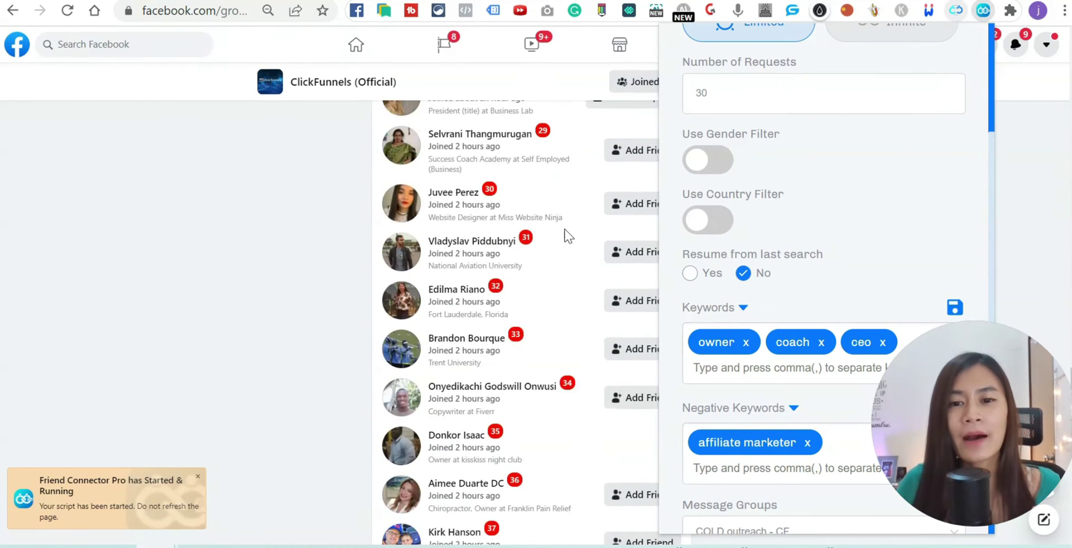
pyautogui.scroll(15, 565, 229)
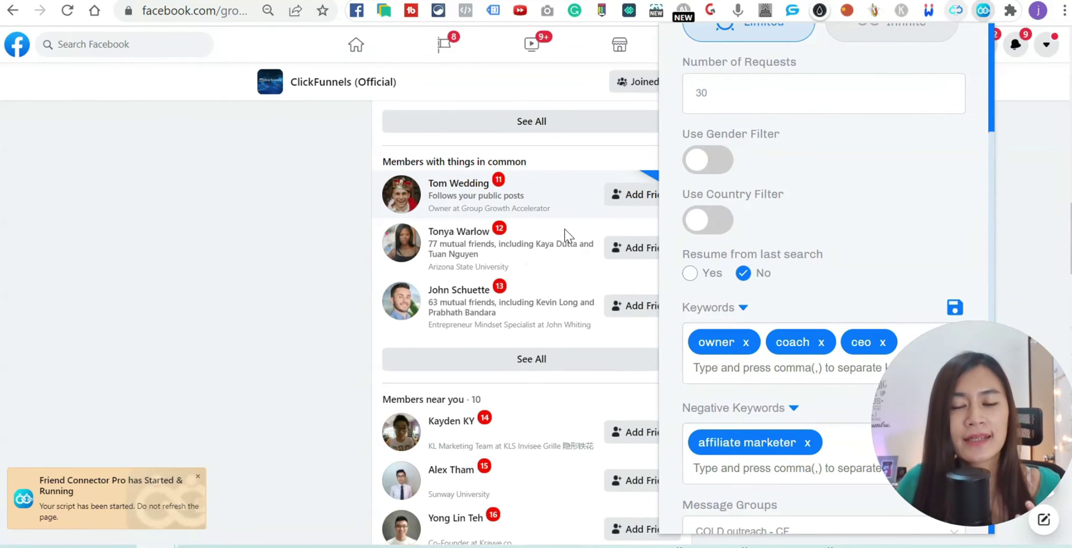
pyautogui.scroll(10, 565, 229)
pyautogui.scroll(-10, 564, 229)
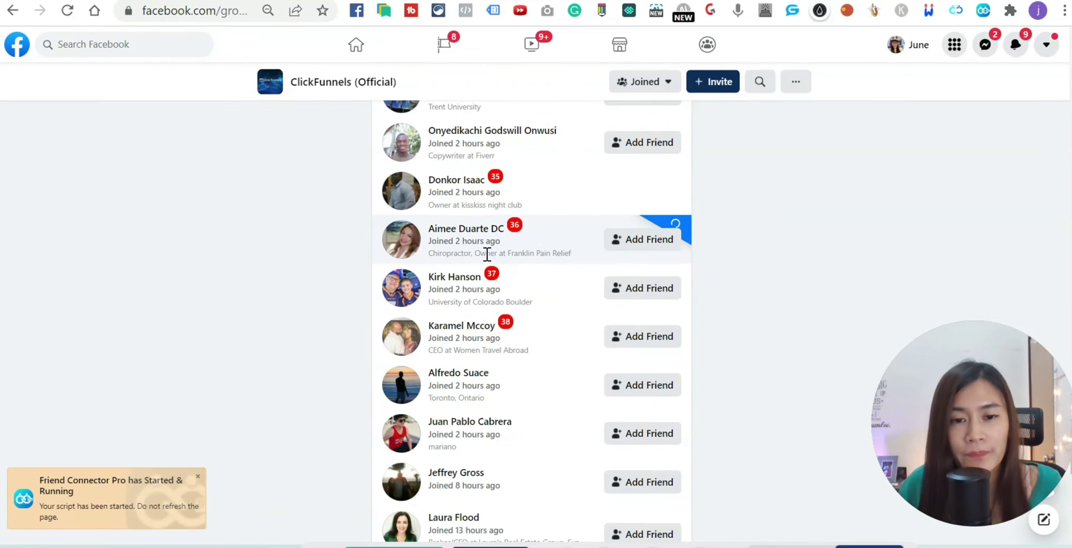
pyautogui.scroll(-2, 553, 249)
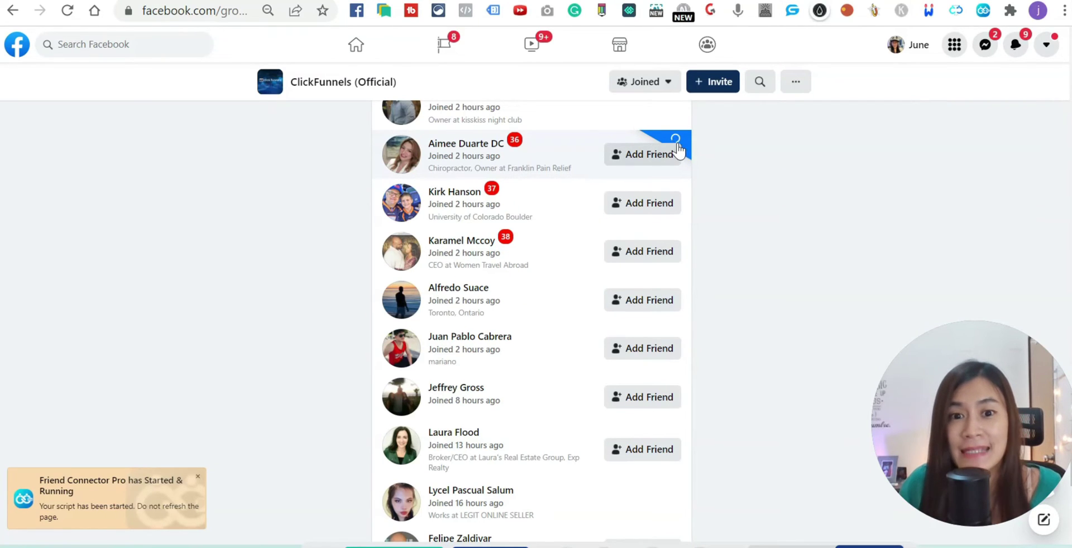
pyautogui.scroll(-2, 677, 145)
pyautogui.scroll(2, 680, 148)
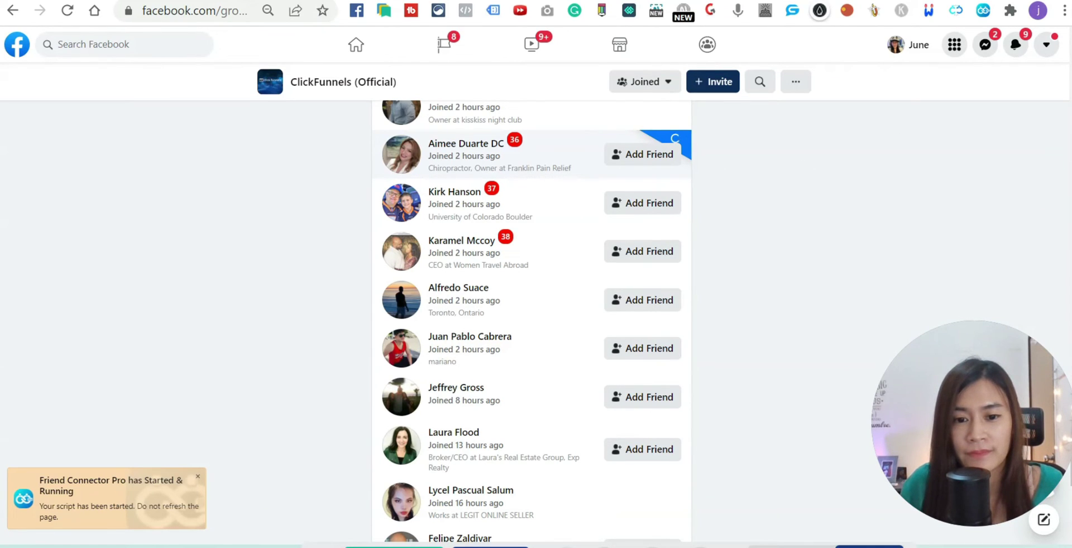
pyautogui.scroll(6, 730, 415)
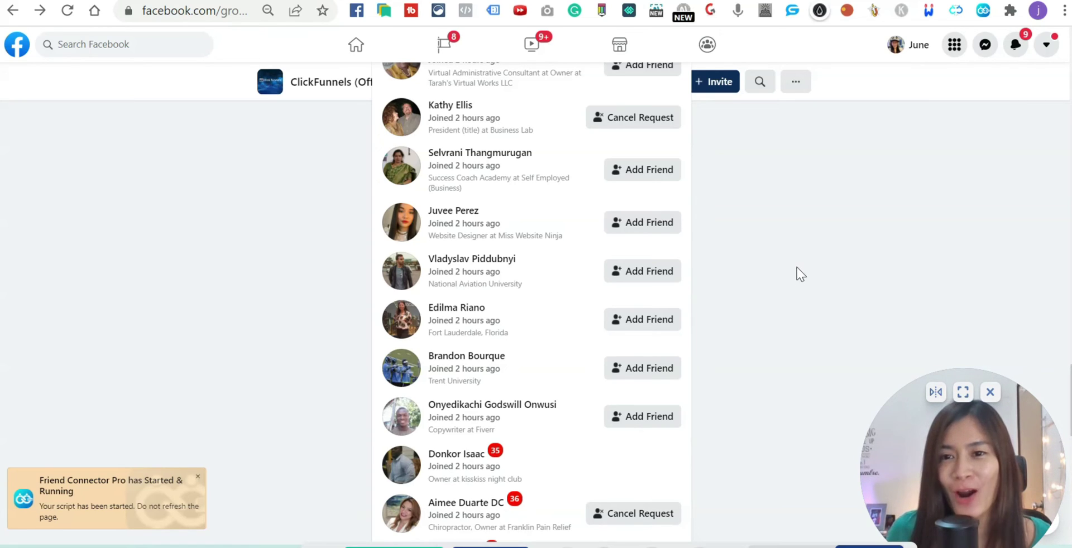
# Step: Review the running Friend Connector Pro configuration on the ClickFunnels (Official) members page, from look up interval to keywords and message group
pyautogui.click(983, 13)
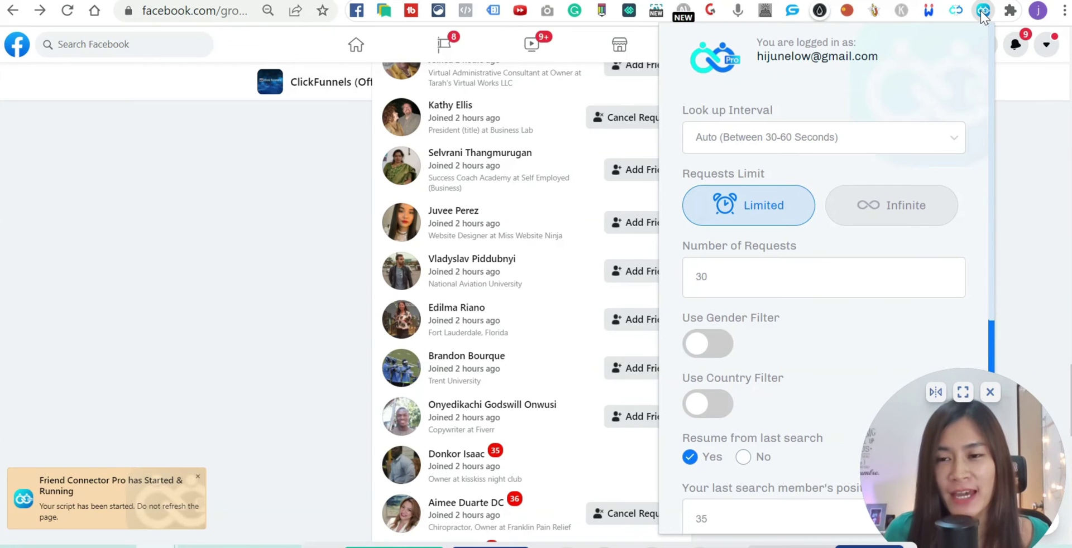
pyautogui.click(1029, 206)
pyautogui.scroll(15, 313, 206)
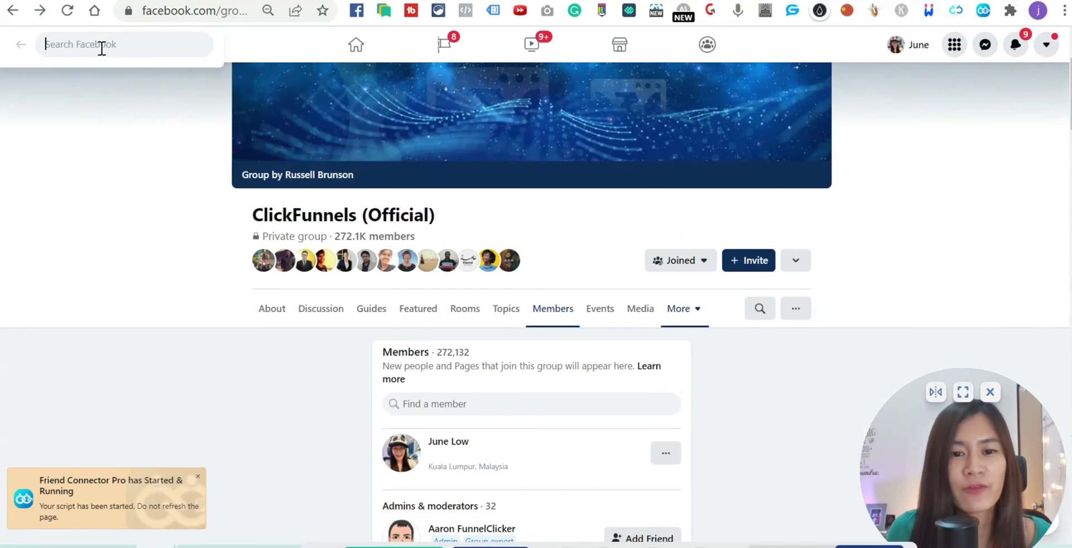
pyautogui.click(101, 44)
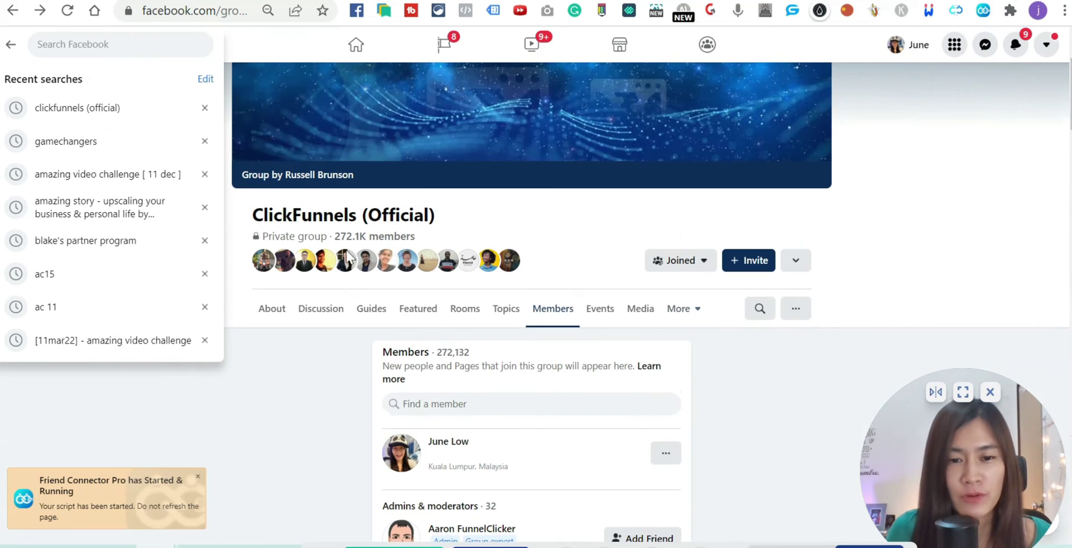
pyautogui.click(303, 381)
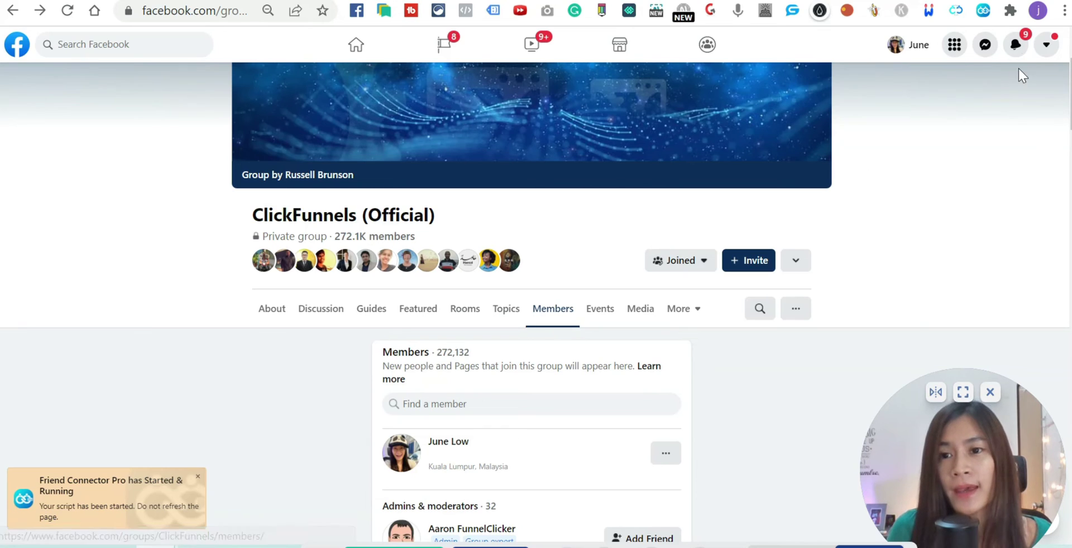
pyautogui.click(984, 12)
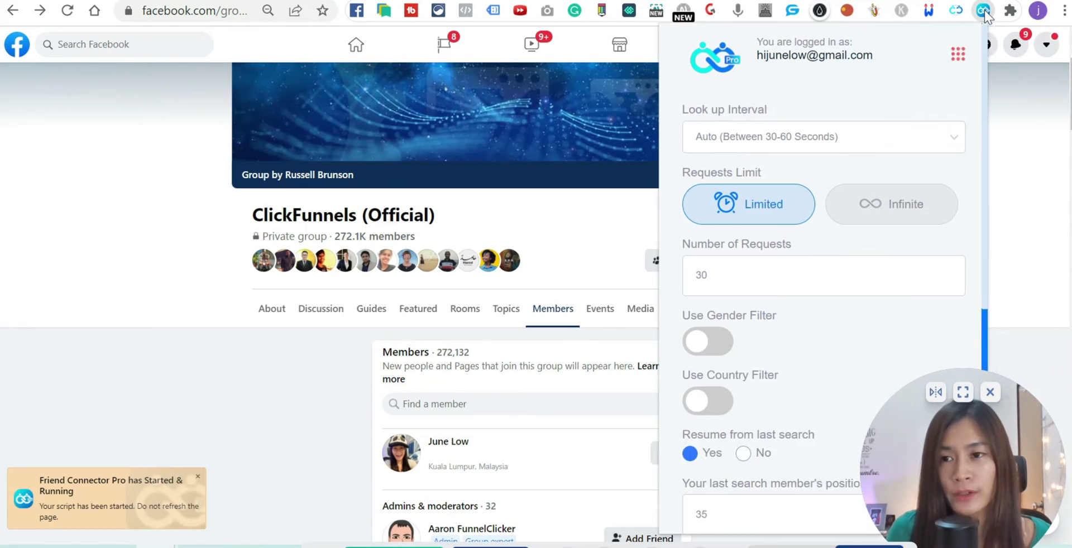
pyautogui.scroll(-8, 950, 132)
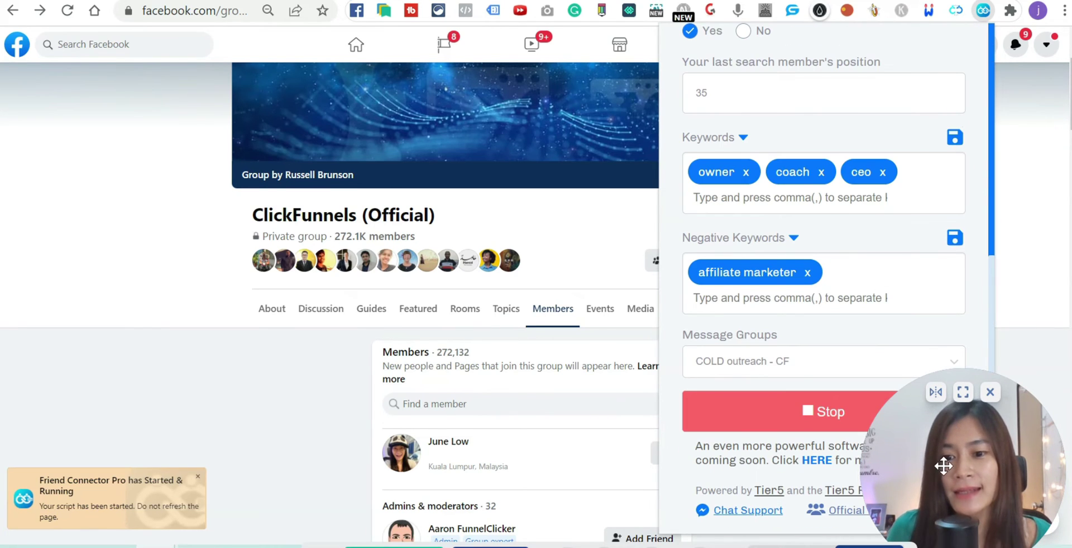
pyautogui.scroll(8, 909, 283)
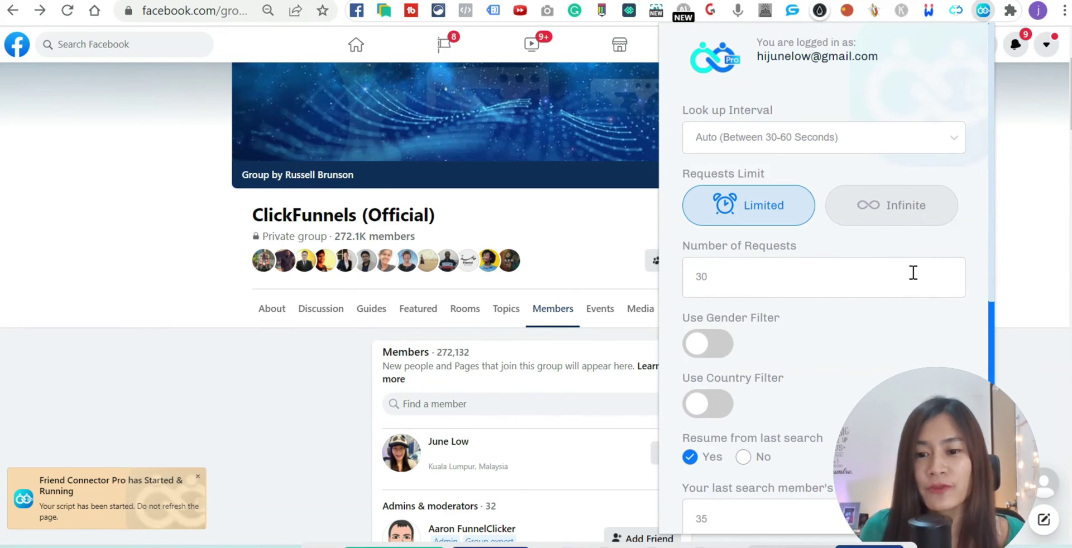
pyautogui.scroll(-8, 913, 274)
pyautogui.moveTo(943, 450); pyautogui.dragTo(979, 411)
pyautogui.scroll(-10, 535, 533)
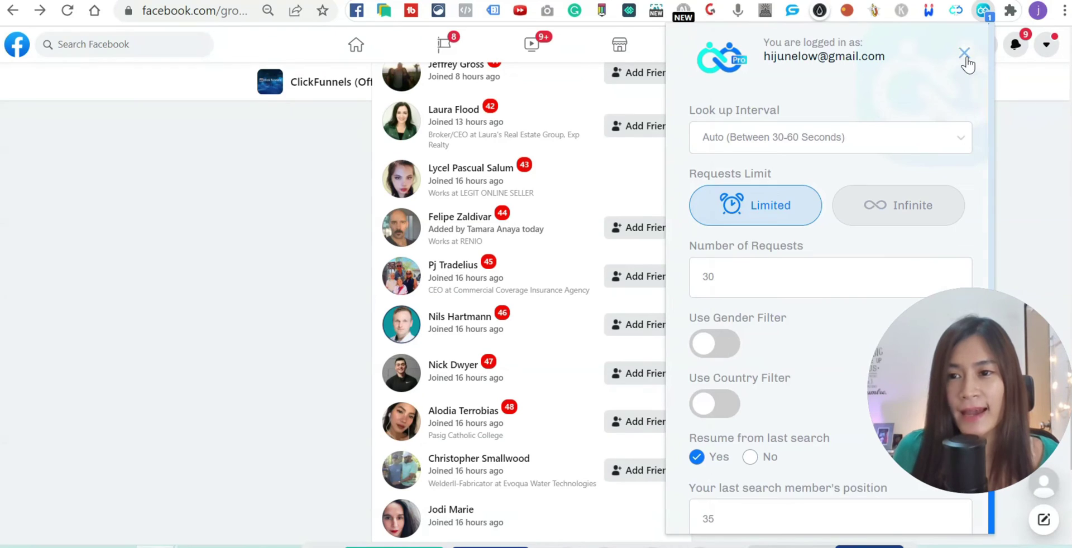
# Step: Open the Friend Connector Pro settings and view the message segments and message groups
pyautogui.click(966, 58)
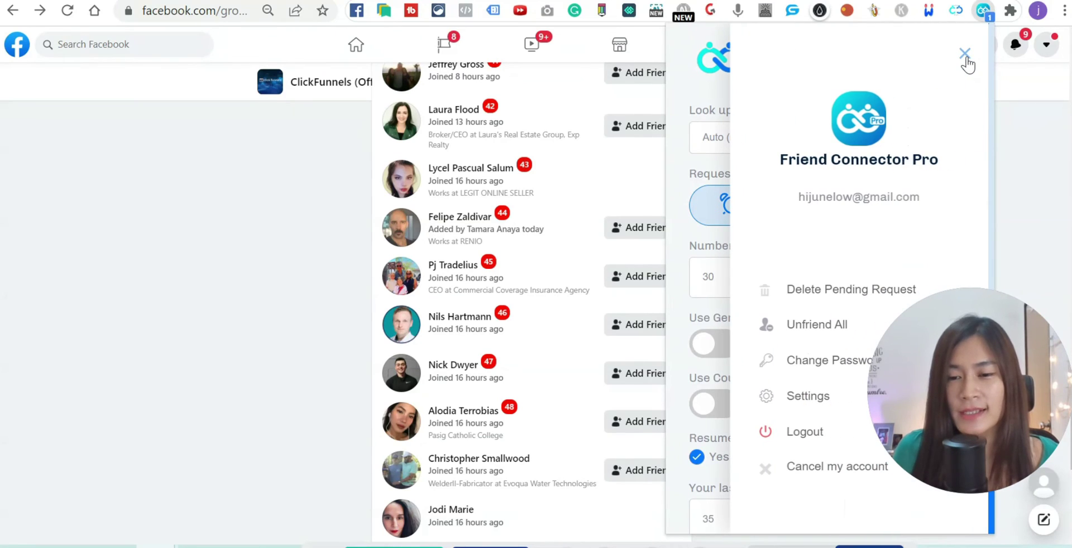
pyautogui.click(823, 401)
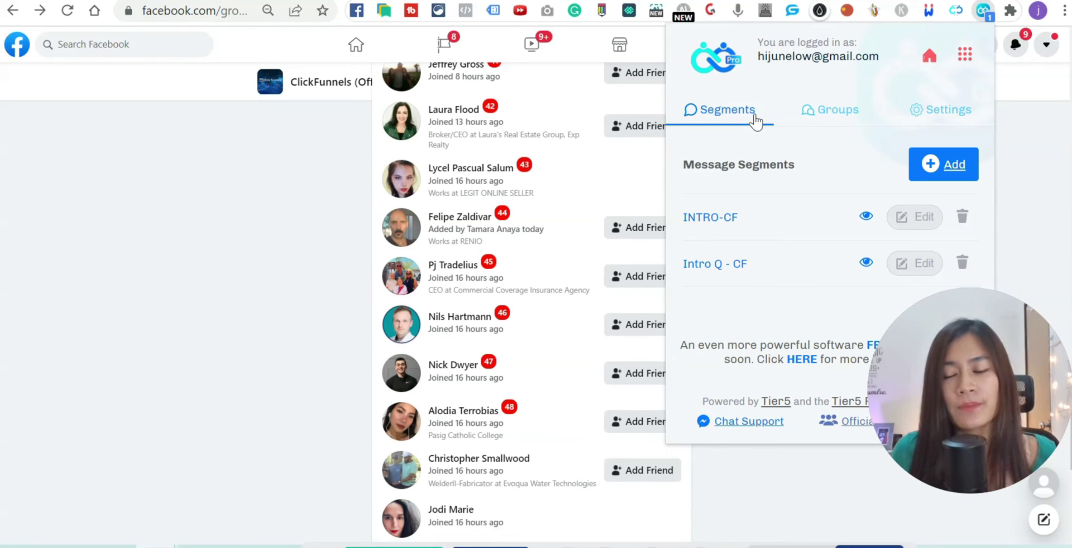
pyautogui.click(815, 113)
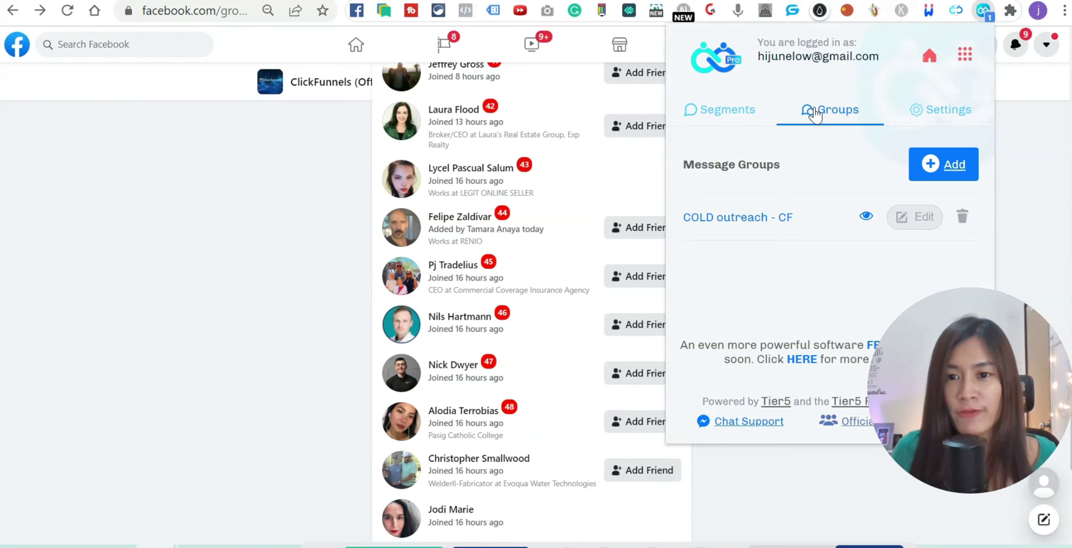
pyautogui.click(746, 115)
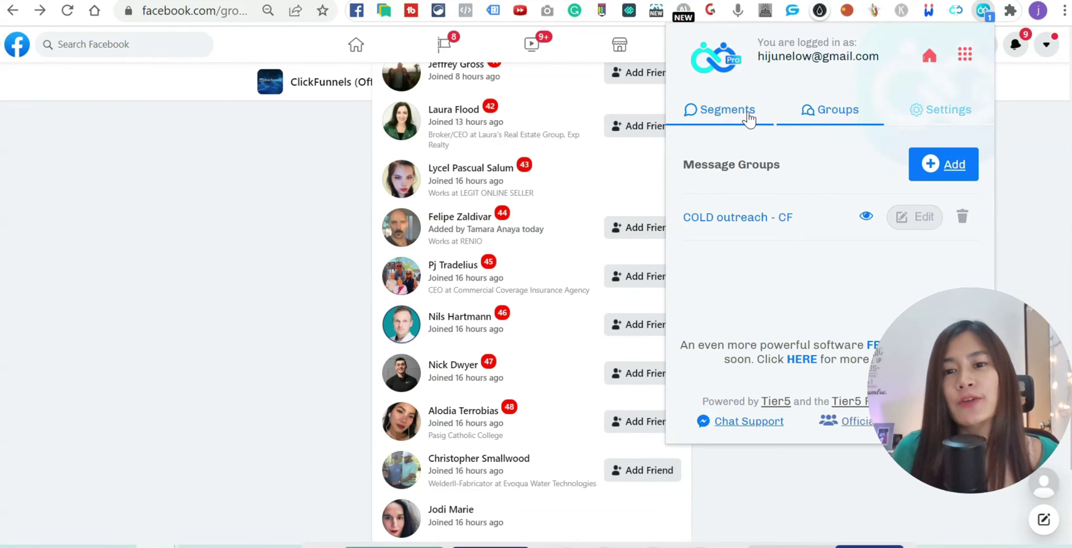
pyautogui.click(848, 115)
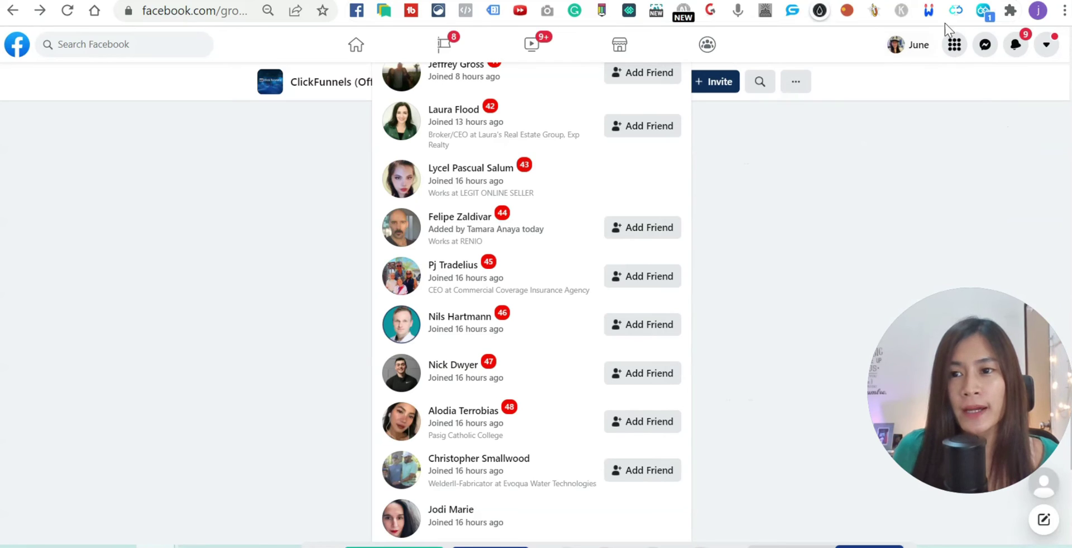
# Step: Reload the ClickFunnels (Official) members page so that Friend Connector Pro can be used on it again
pyautogui.click(981, 12)
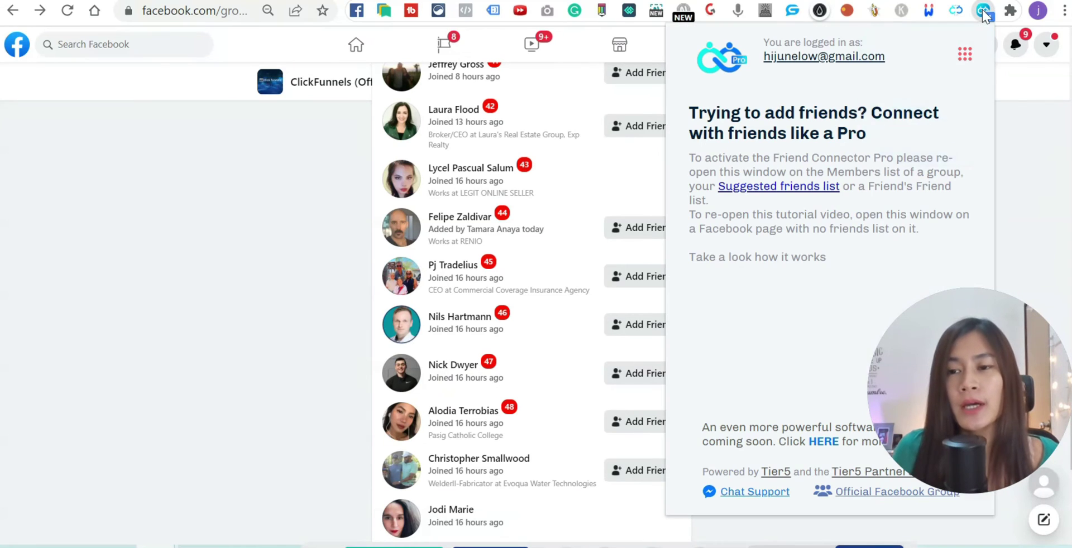
pyautogui.click(966, 56)
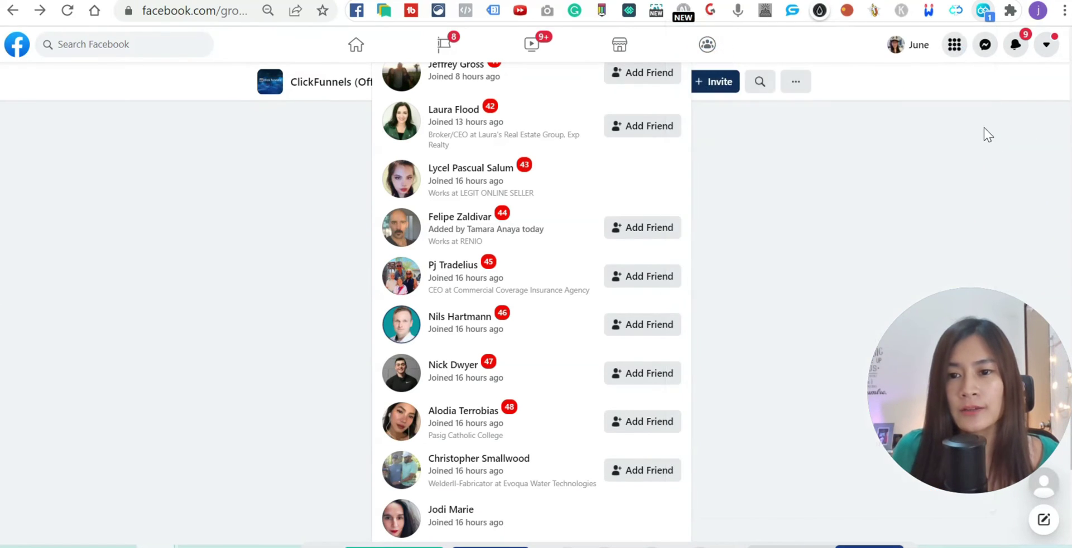
pyautogui.click(221, 13)
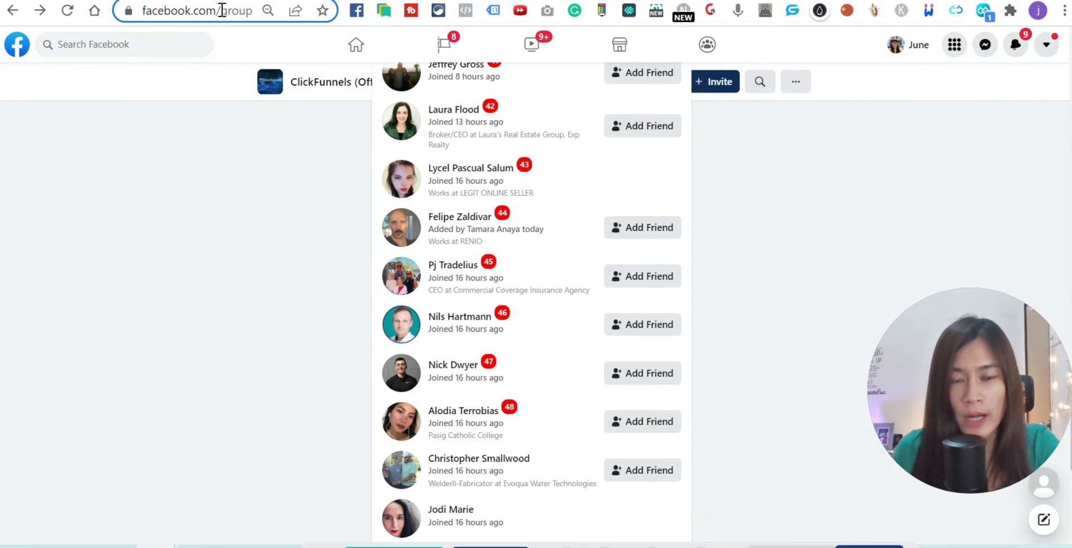
pyautogui.press('Return')
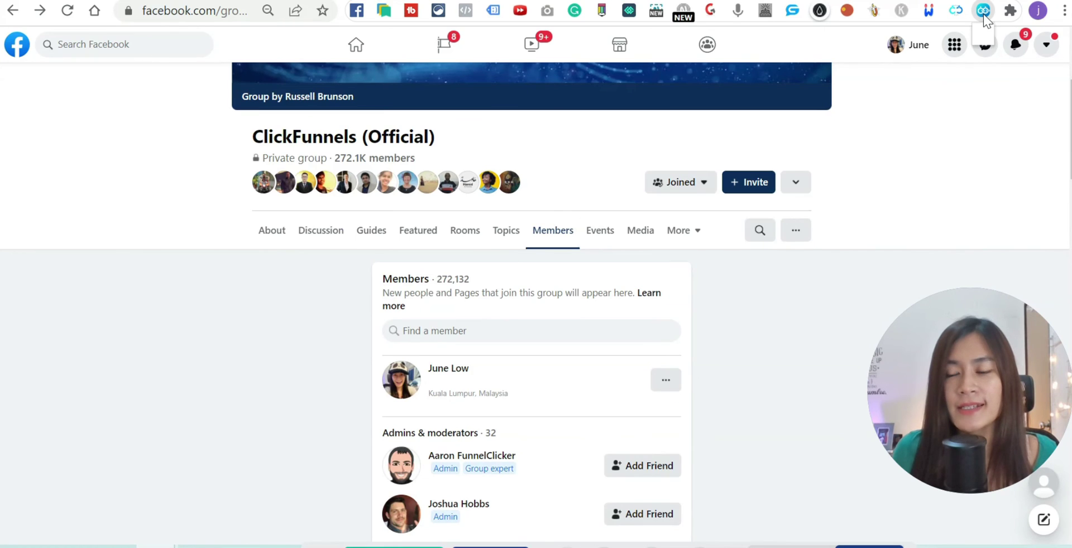
# Step: Set the Friend Connector Pro look up interval to 3 minutes and review the resume position, keywords and message group
pyautogui.click(984, 12)
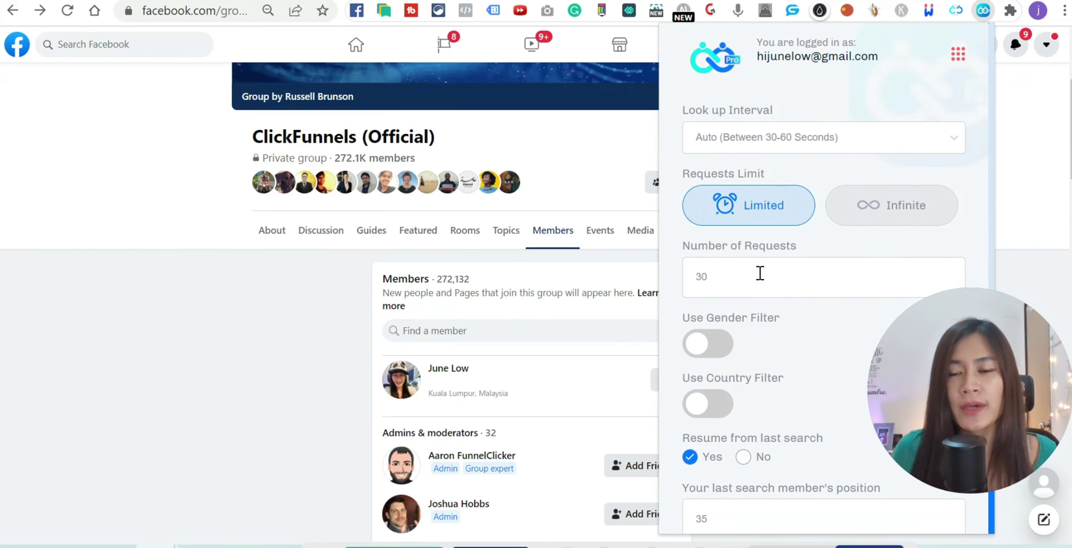
pyautogui.click(777, 146)
pyautogui.click(778, 175)
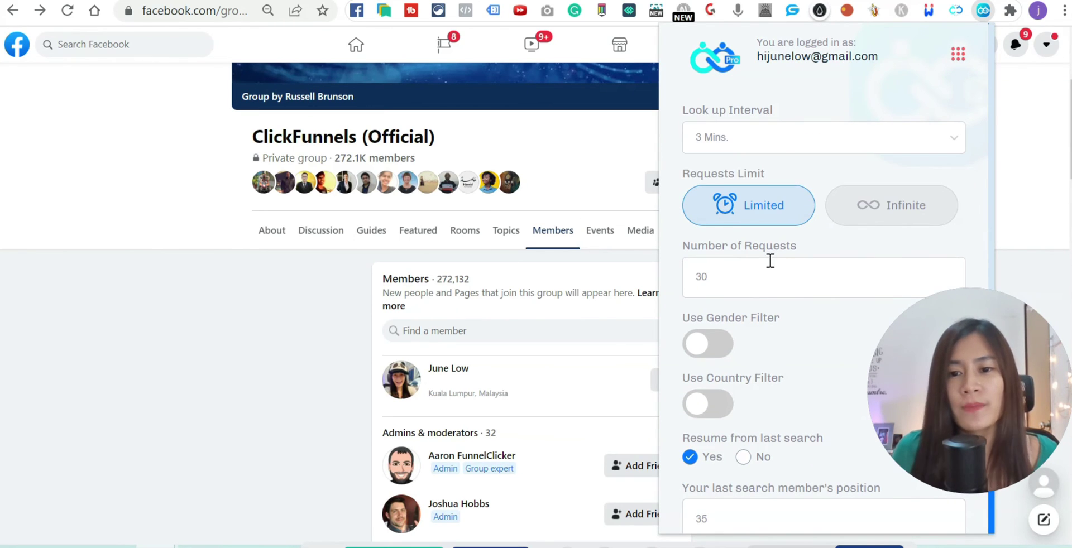
pyautogui.scroll(-8, 770, 261)
pyautogui.scroll(2, 747, 168)
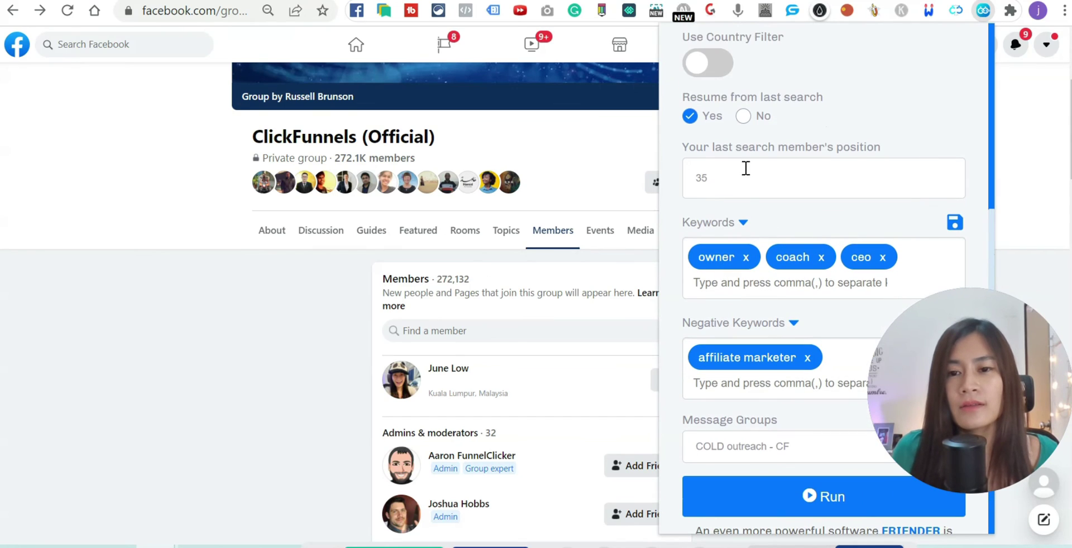
pyautogui.scroll(-2, 875, 266)
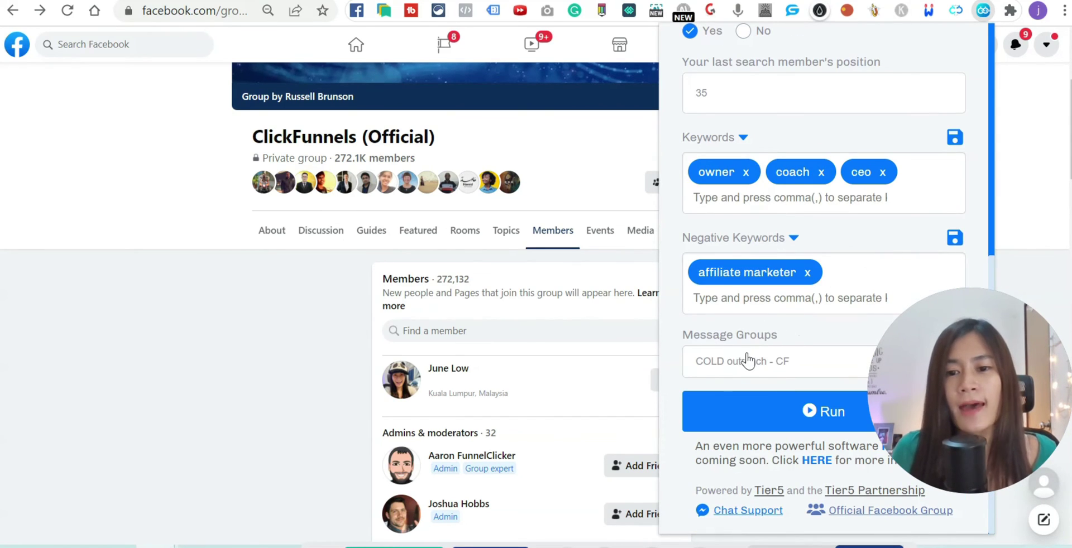
# Step: Find the CEO at Women Travel Abroad in the member list and check the outreach message sent to that member
pyautogui.scroll(-20, 584, 364)
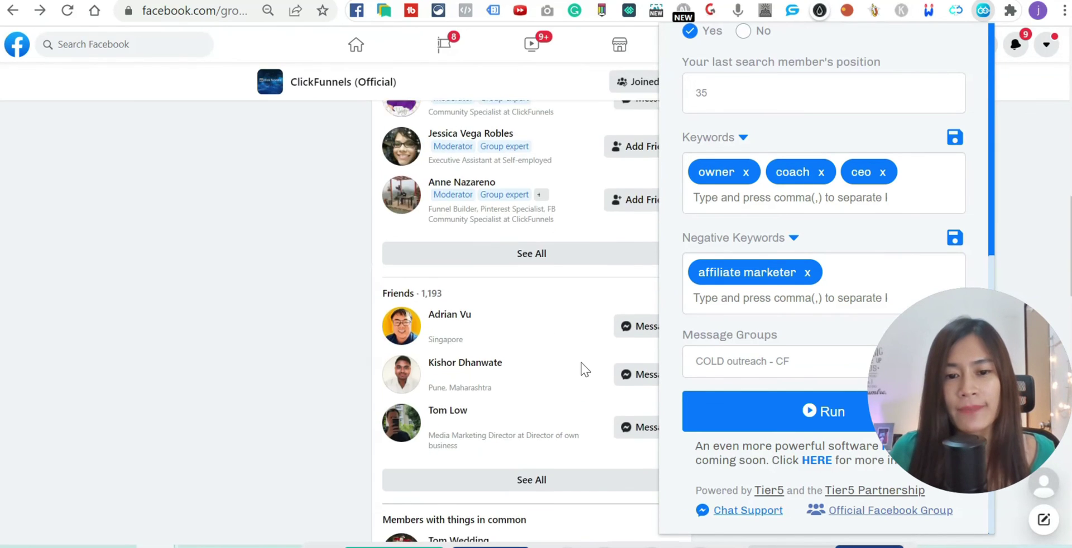
pyautogui.scroll(-10, 584, 369)
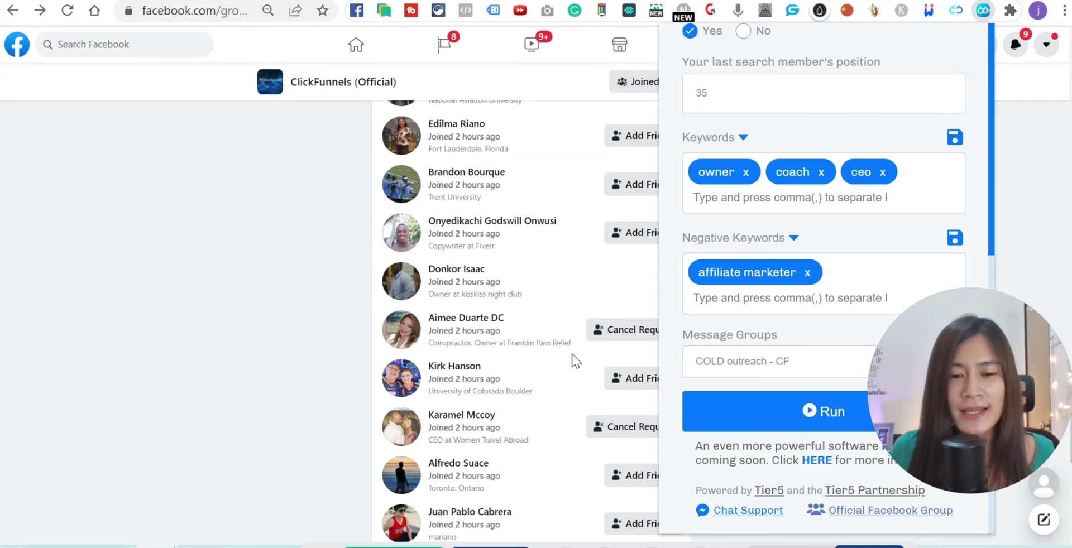
pyautogui.scroll(-3, 571, 356)
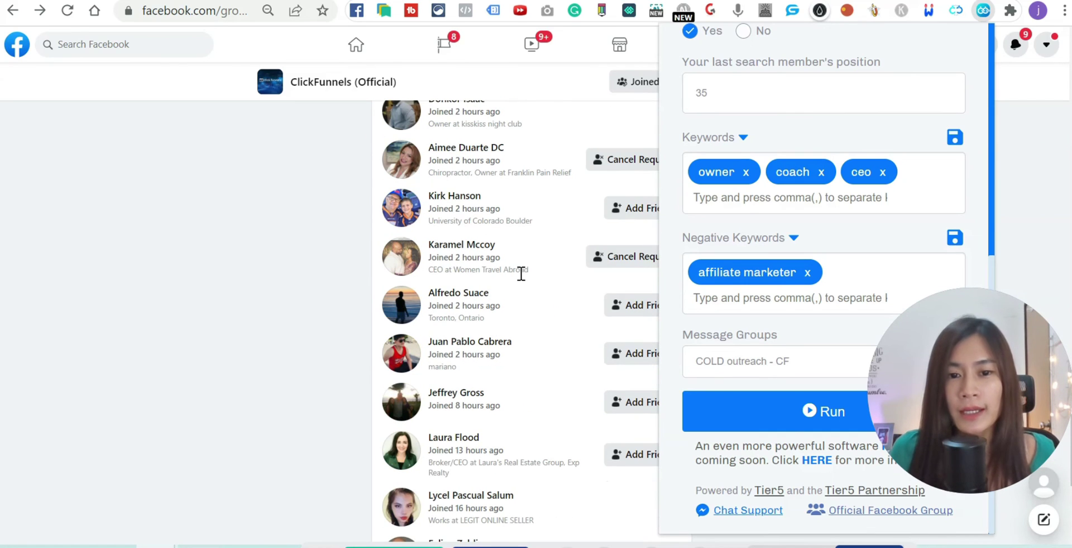
pyautogui.moveTo(479, 253)
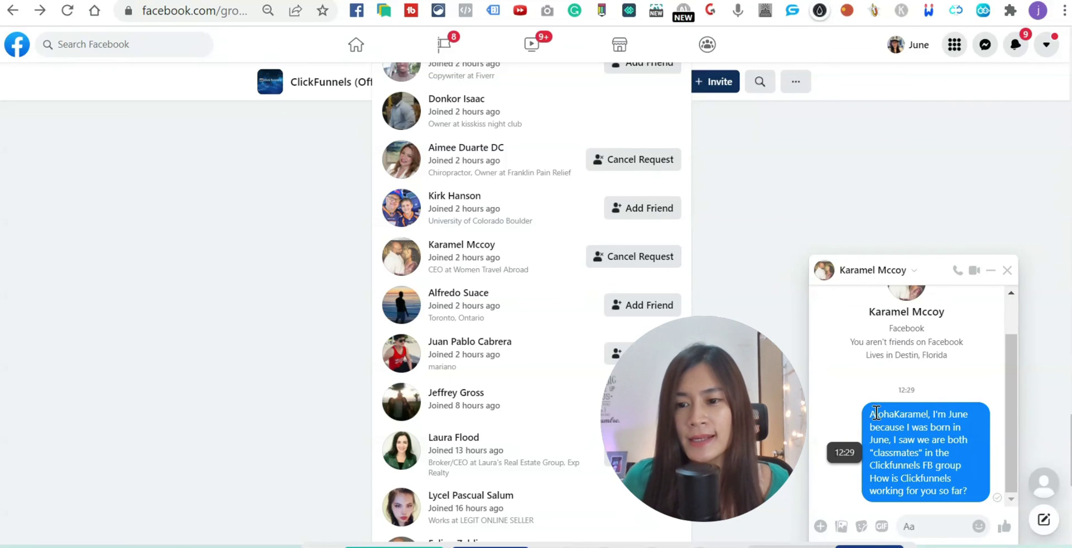
pyautogui.click(973, 466)
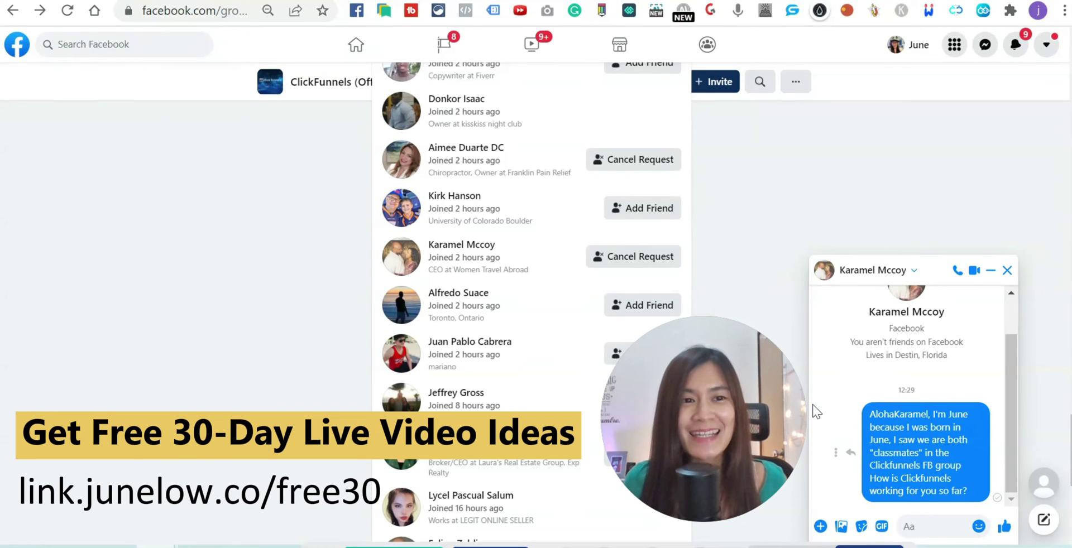
pyautogui.moveTo(768, 441)
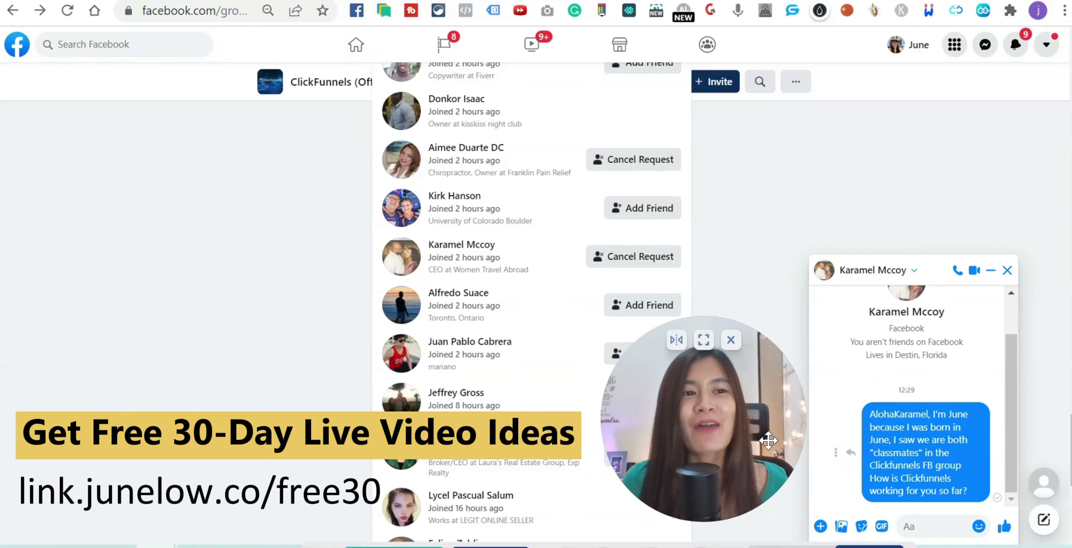